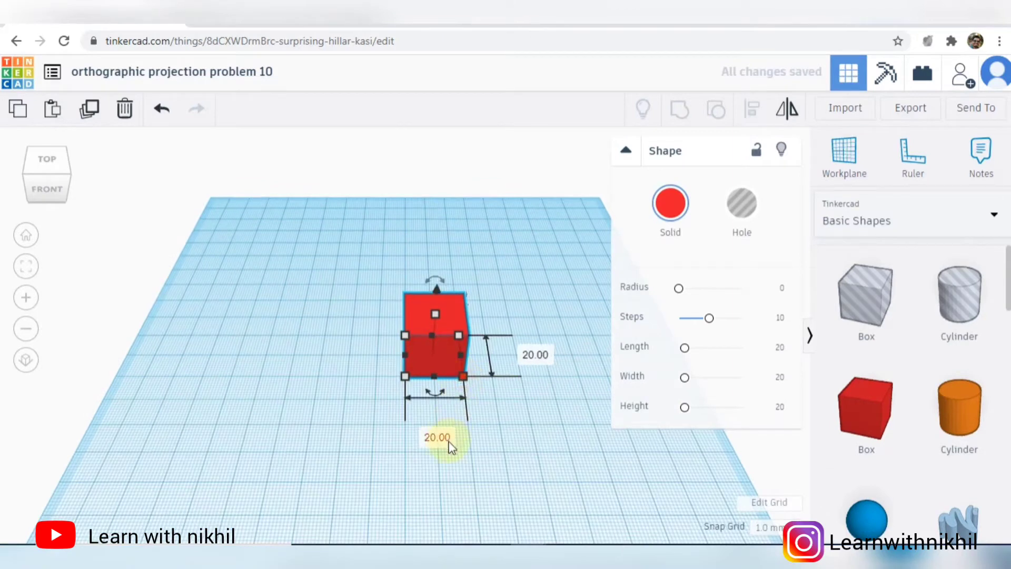
- Set the red box's footprint to 90 mm long by 70 mm deep
click(445, 438)
key(Return)
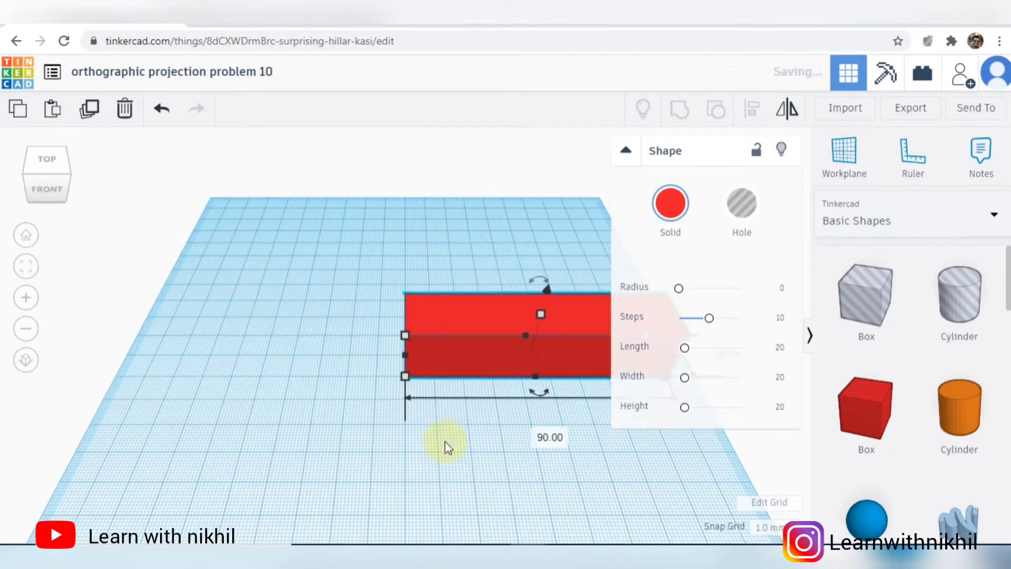
right_drag(383, 403, 532, 453)
click(404, 334)
click(374, 396)
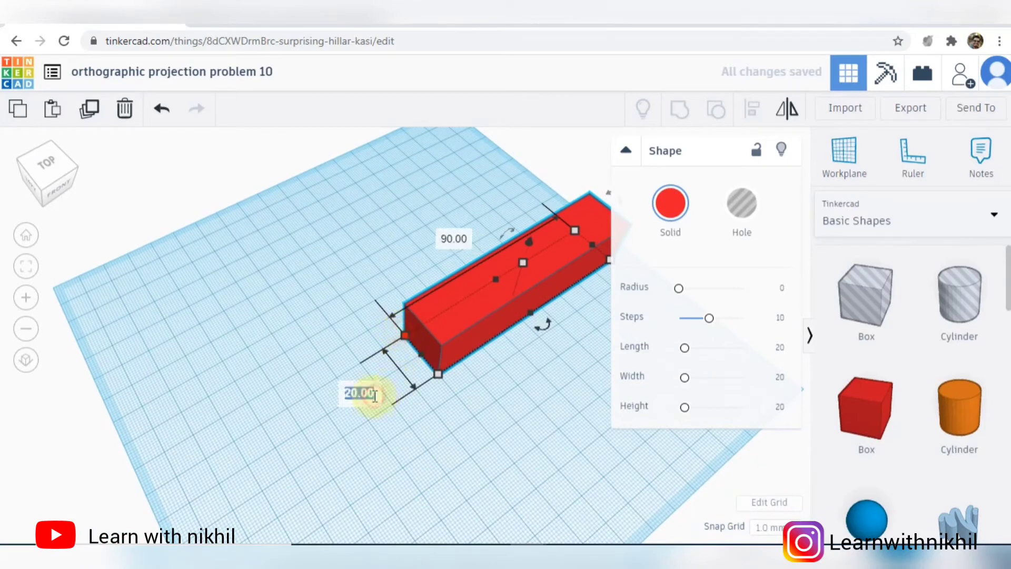
text(70)
key(Return)
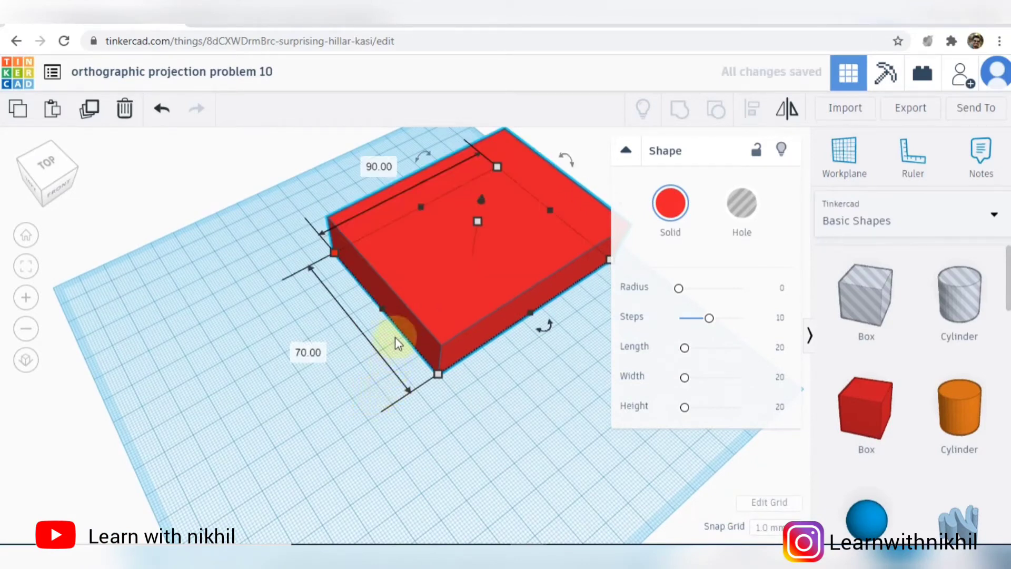
- Set the red box's height to 55 mm
mouse_move(478, 220)
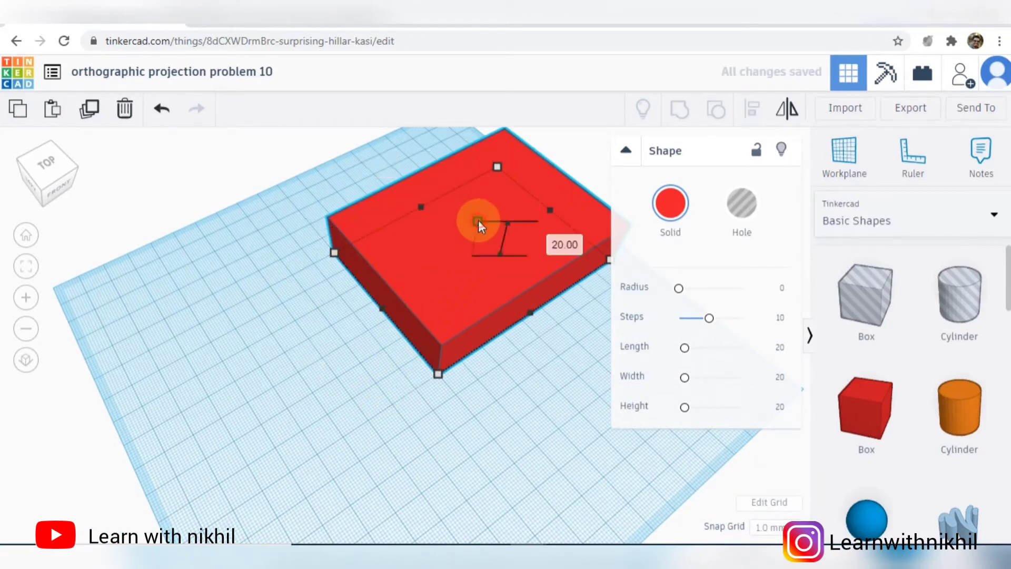
click(565, 241)
text(55)
key(Return)
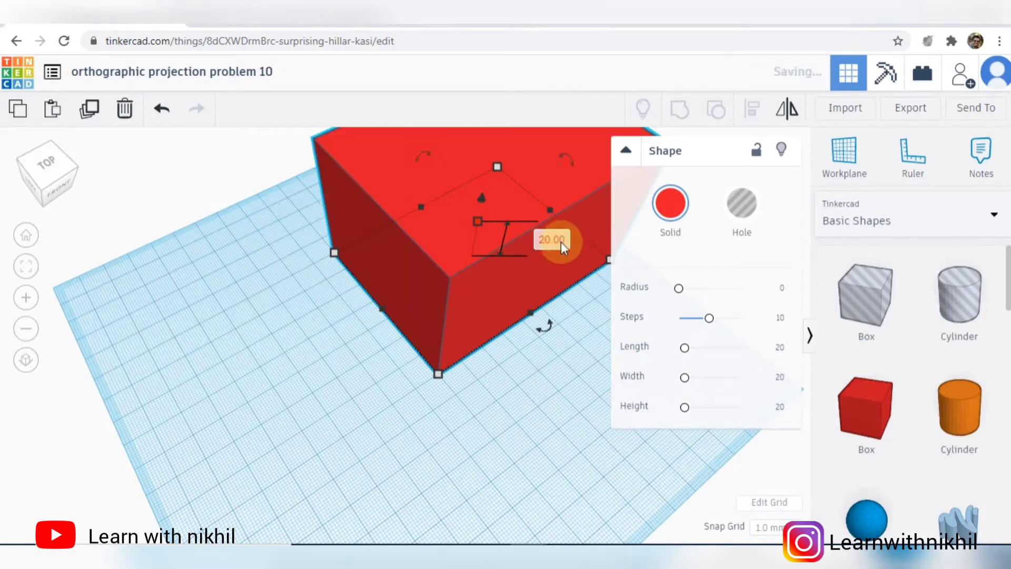
- Move the red box about 50 mm to the left along its length and about 19 mm toward the workplane's front, and deselect it
drag(535, 255, 463, 429)
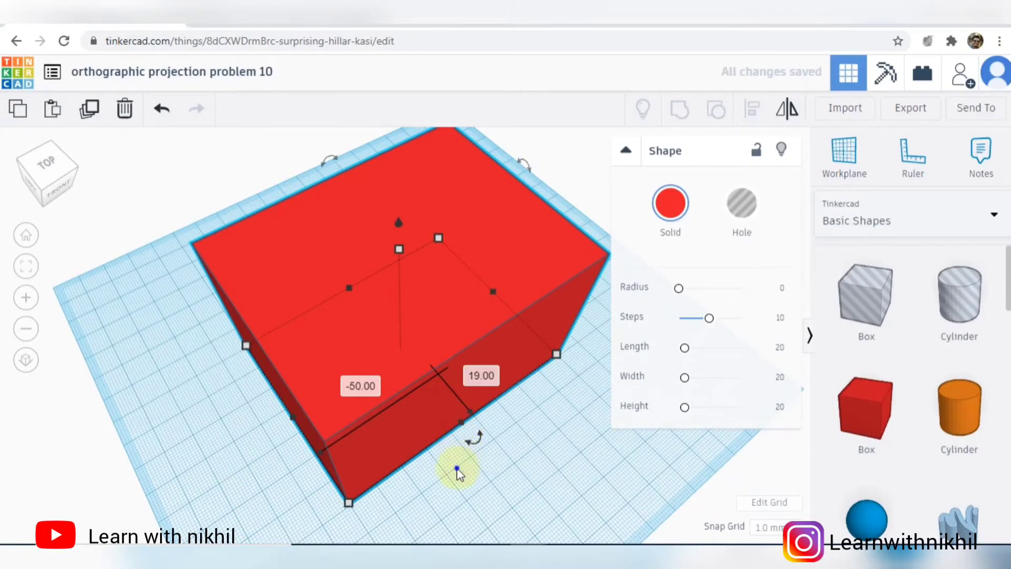
right_drag(459, 469, 428, 437)
scroll(428, 433, up, 3)
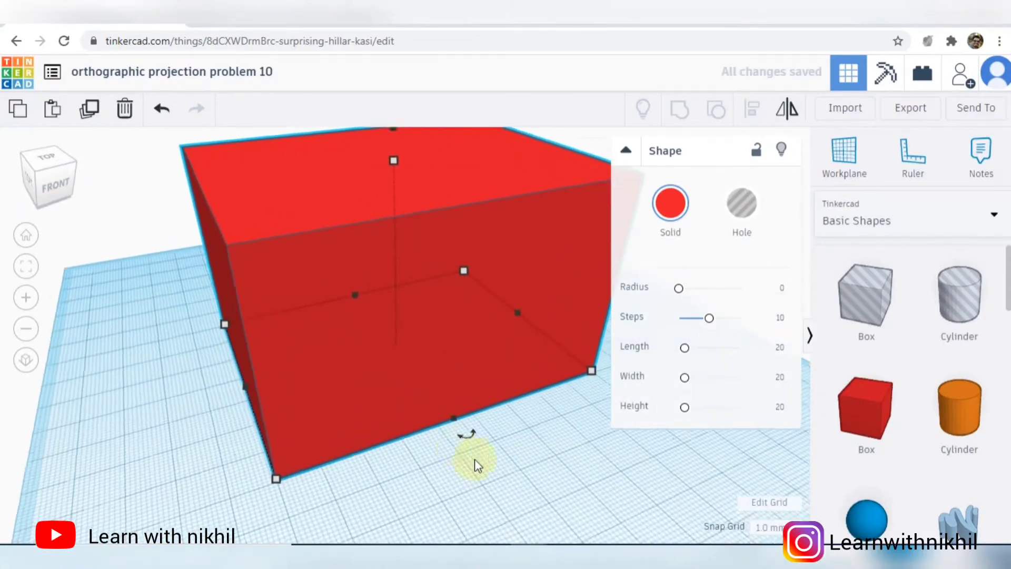
click(491, 457)
scroll(589, 421, down, 2)
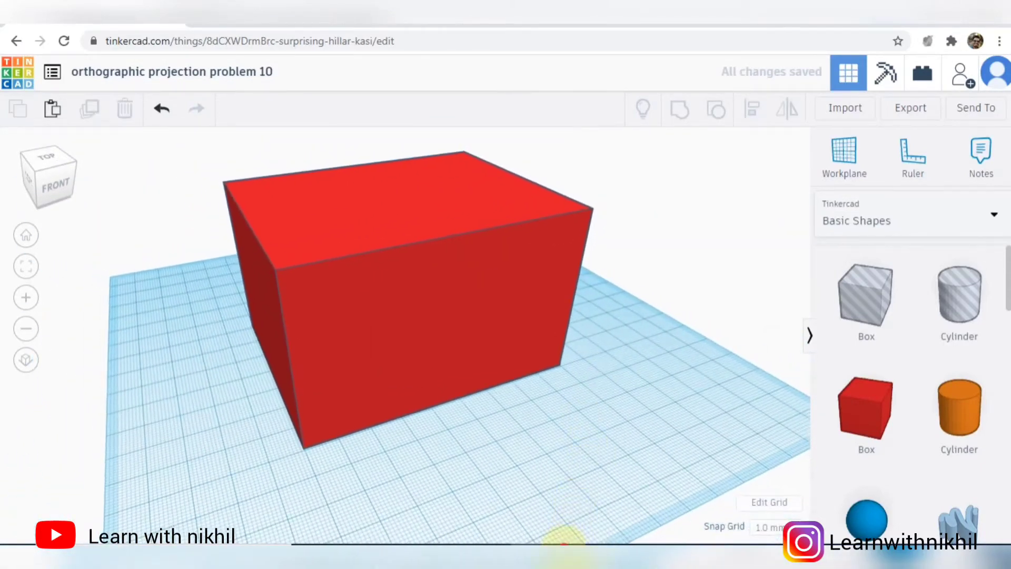
- Check the reference drawing and place a box-shaped hole on the workplane near the red box's back left corner
click(573, 559)
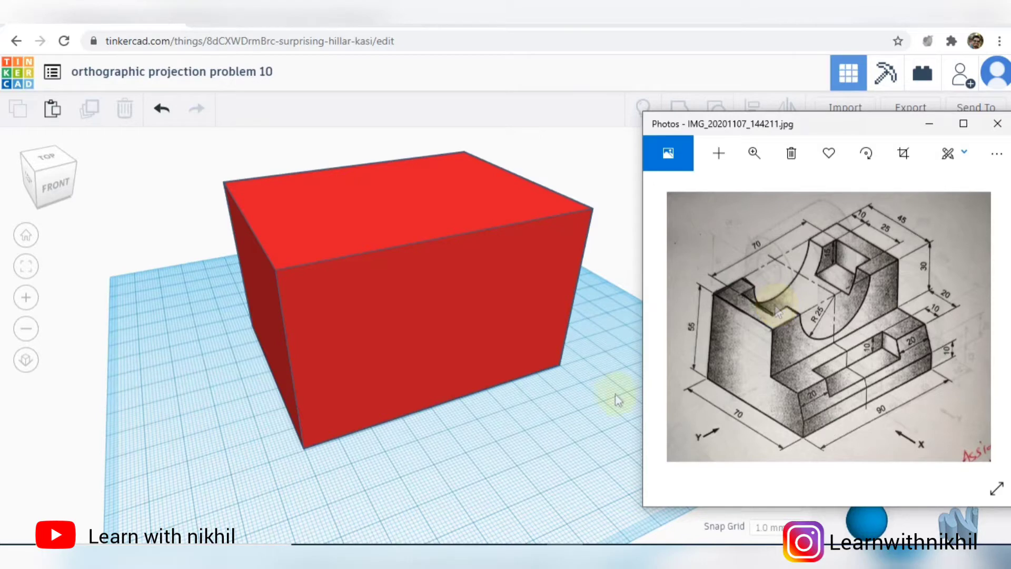
click(600, 382)
right_drag(516, 409, 680, 411)
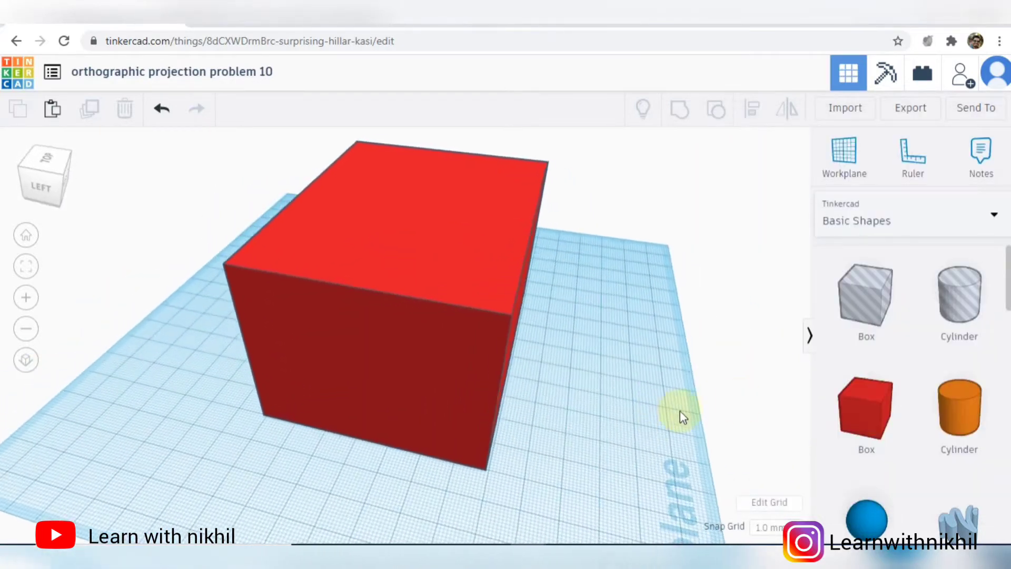
drag(869, 300, 177, 429)
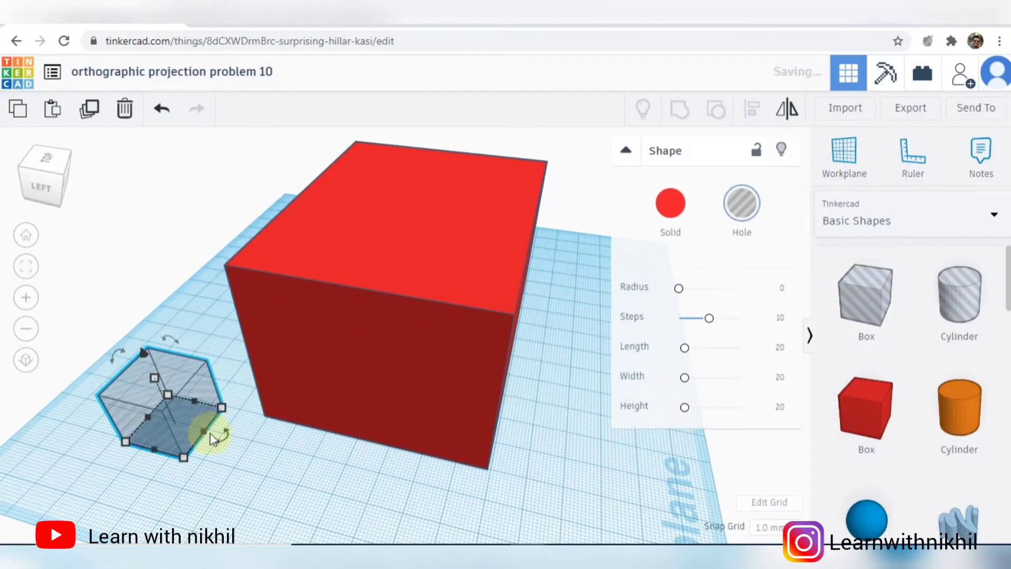
- Set the hole box's footprint to 25 mm by 70 mm, with the 70 mm side parallel to the red box's length
click(184, 457)
click(94, 526)
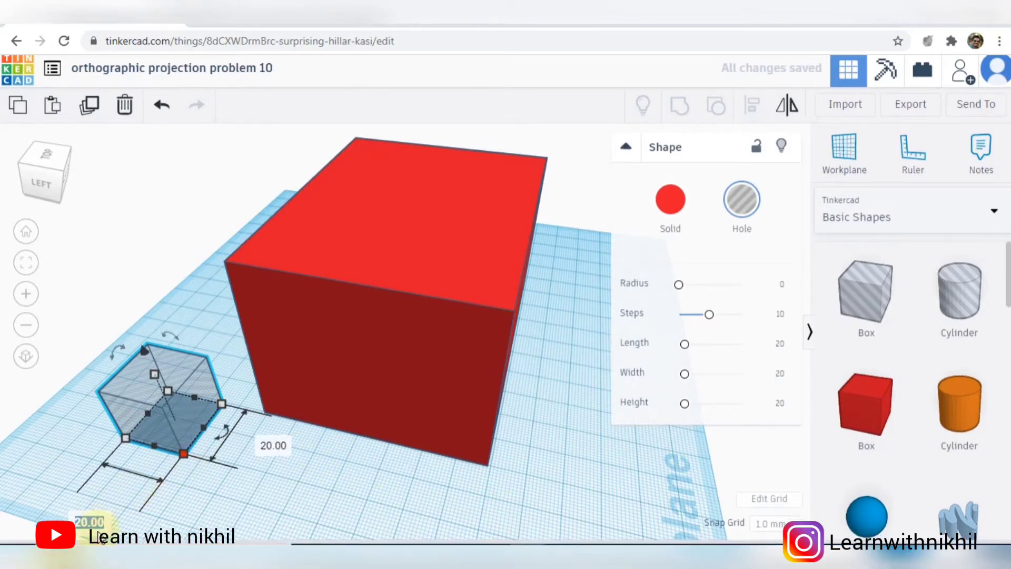
text(25)
key(Return)
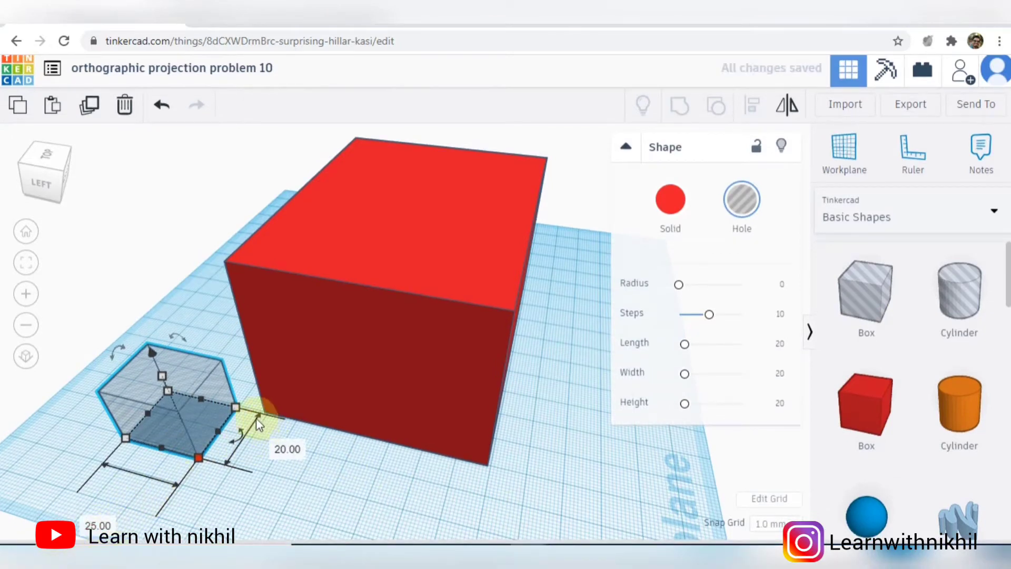
click(237, 407)
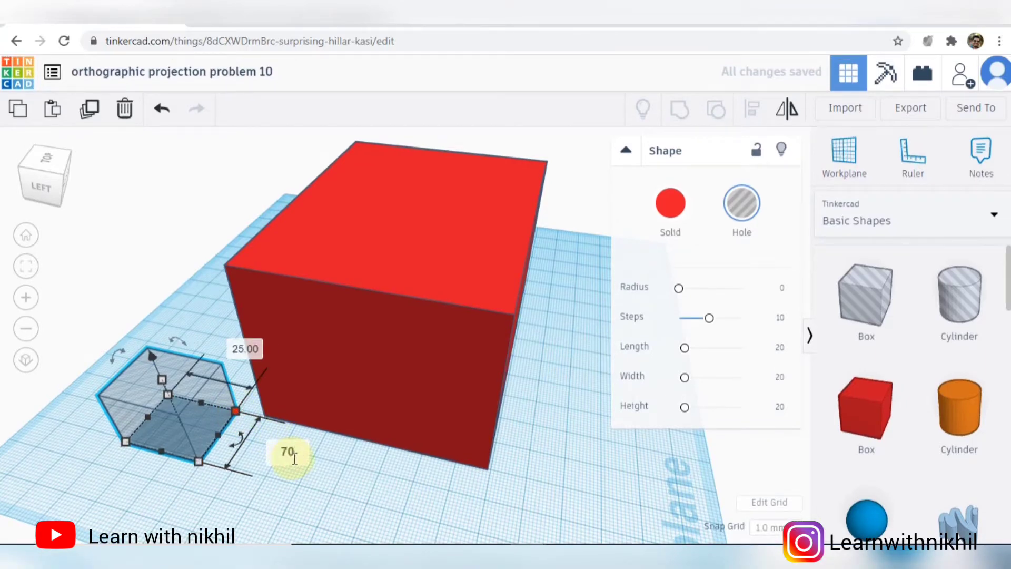
click(295, 458)
text(70)
key(Return)
- Move the hole box against the red box so that it partly overlaps the back face
right_drag(326, 458, 473, 469)
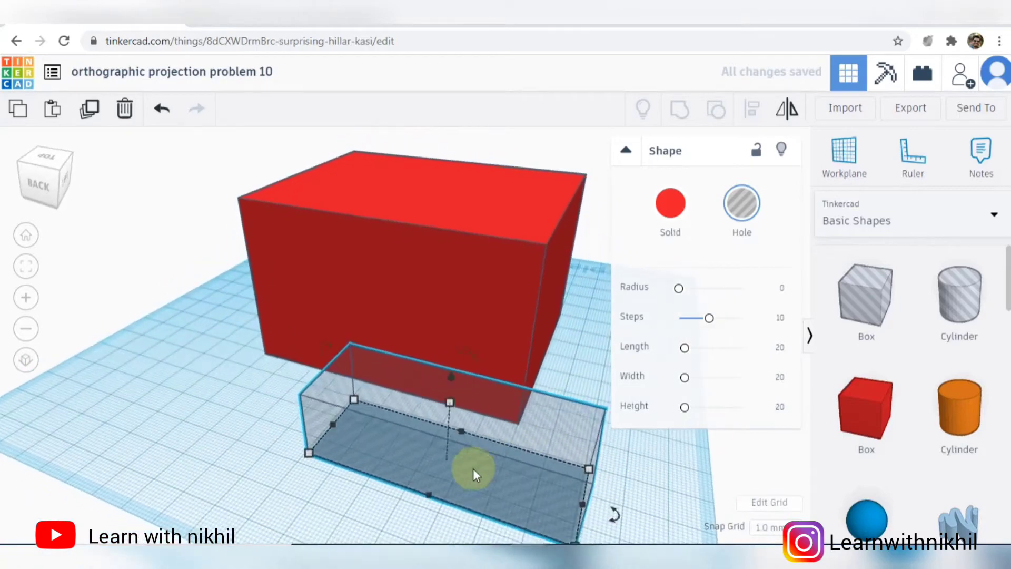
drag(473, 469, 406, 386)
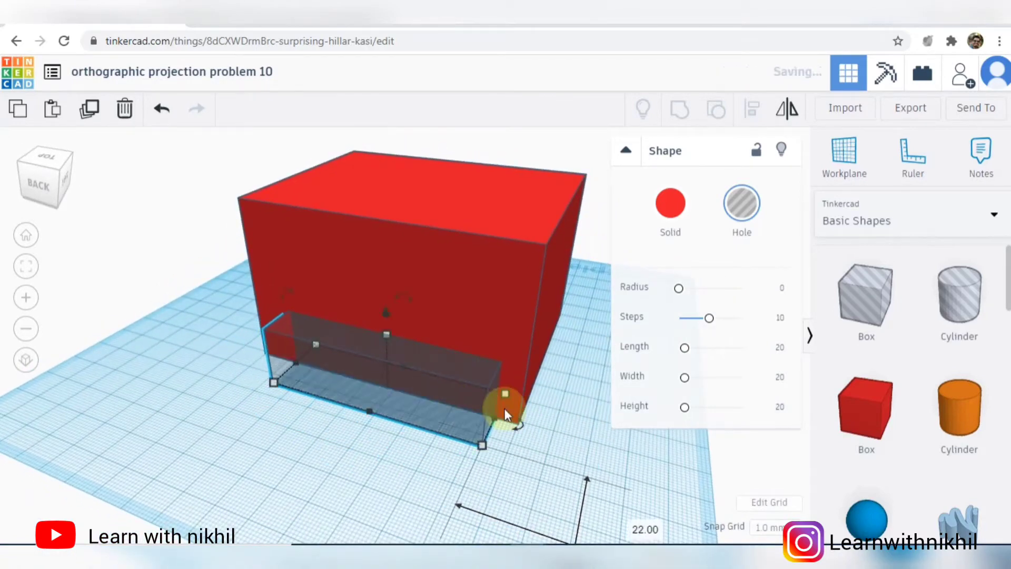
right_drag(505, 408, 471, 445)
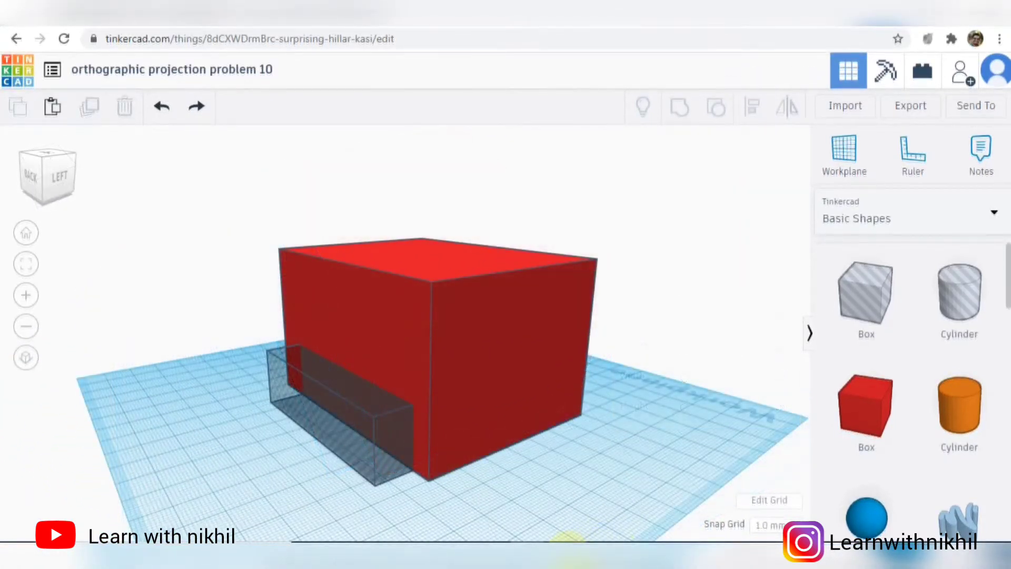
- Consult the reference drawing and set the hole box's height to 15 mm
key(alt+Tab)
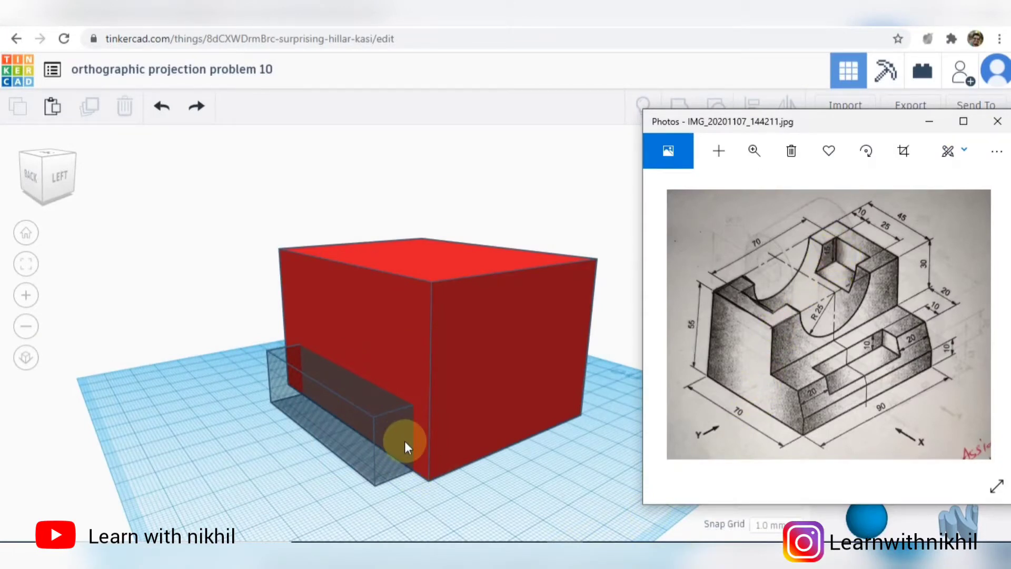
click(389, 444)
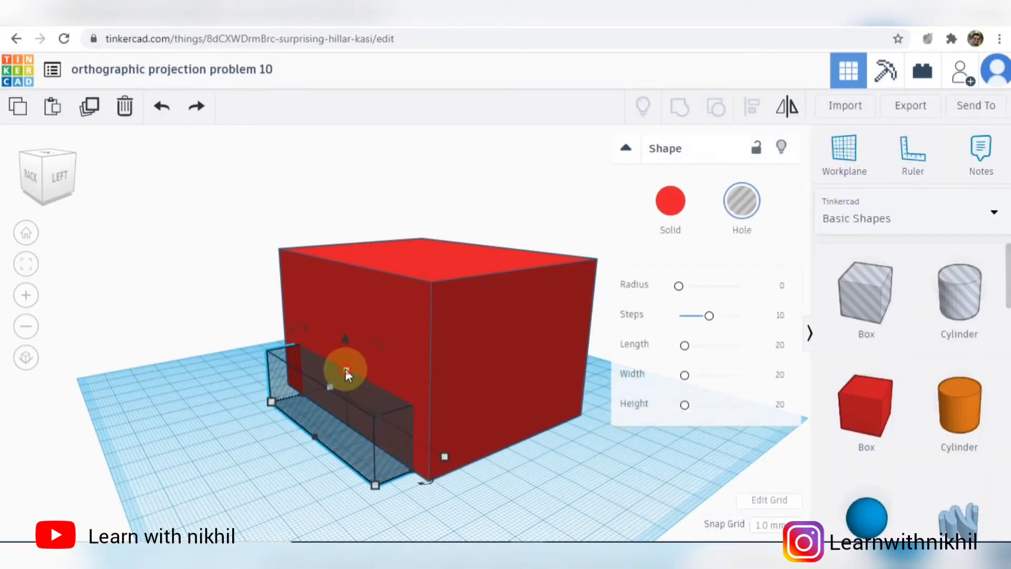
click(429, 402)
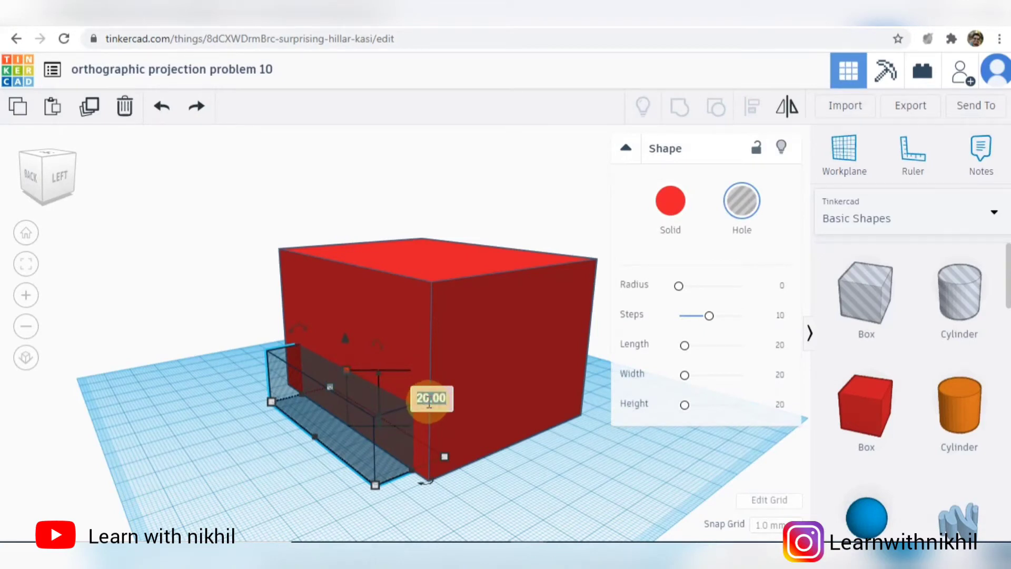
text(15)
key(Return)
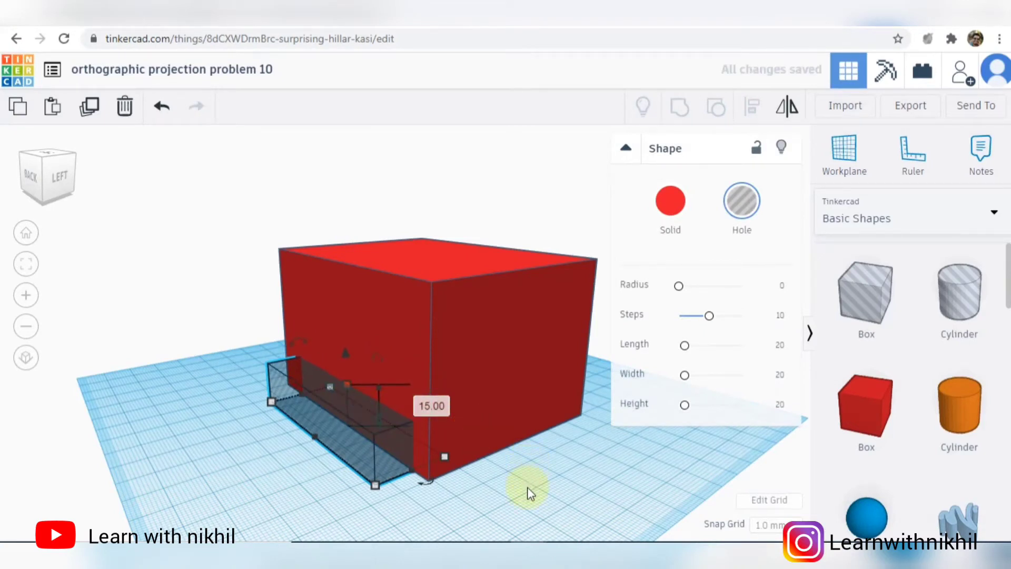
- Check the hole box's footprint against the reference drawing, and centre it along the red box's length with Align
right_drag(485, 484, 560, 492)
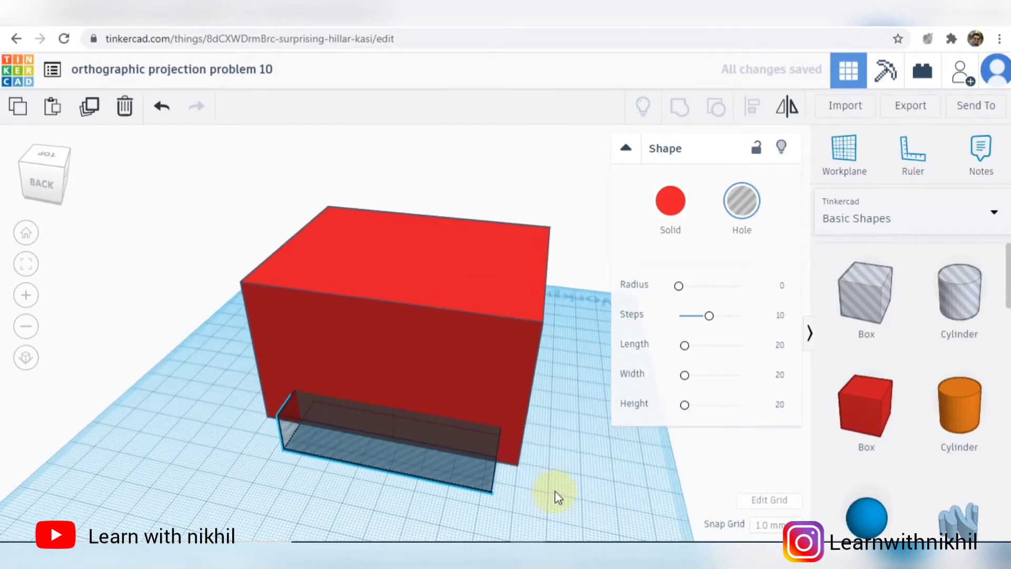
click(588, 552)
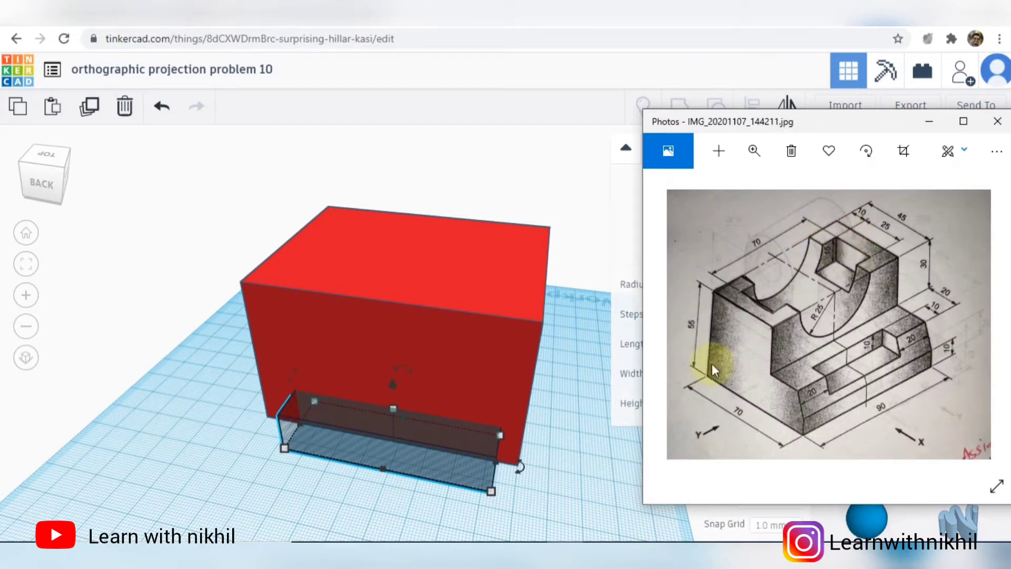
click(578, 491)
click(492, 492)
scroll(534, 517, down, 1)
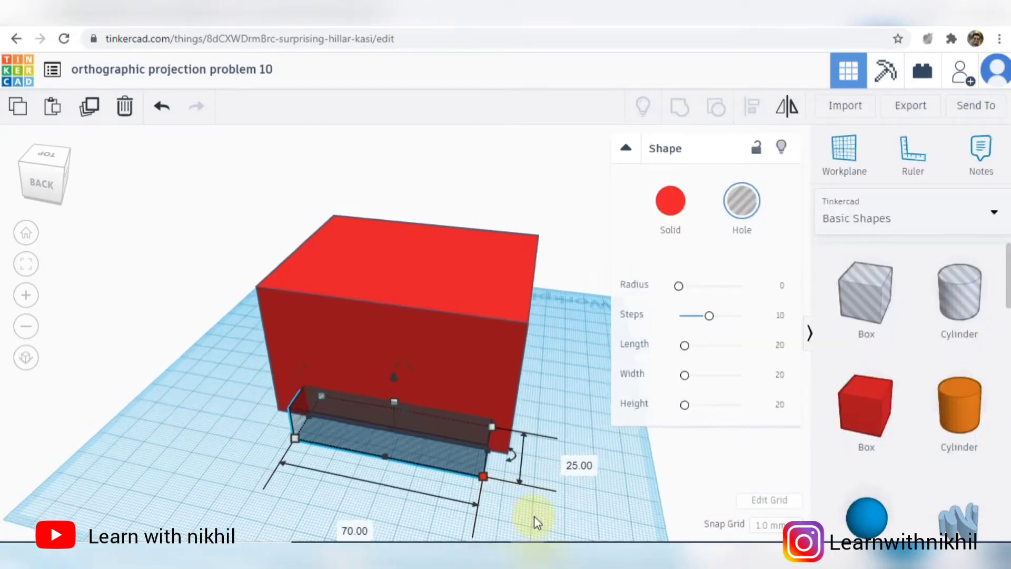
key(ctrl+a)
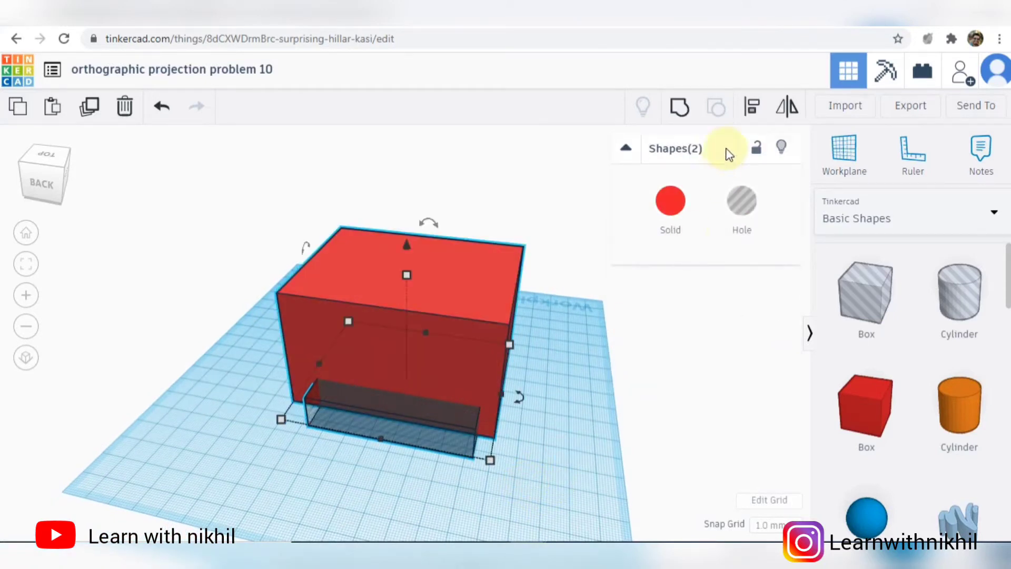
click(752, 106)
click(374, 453)
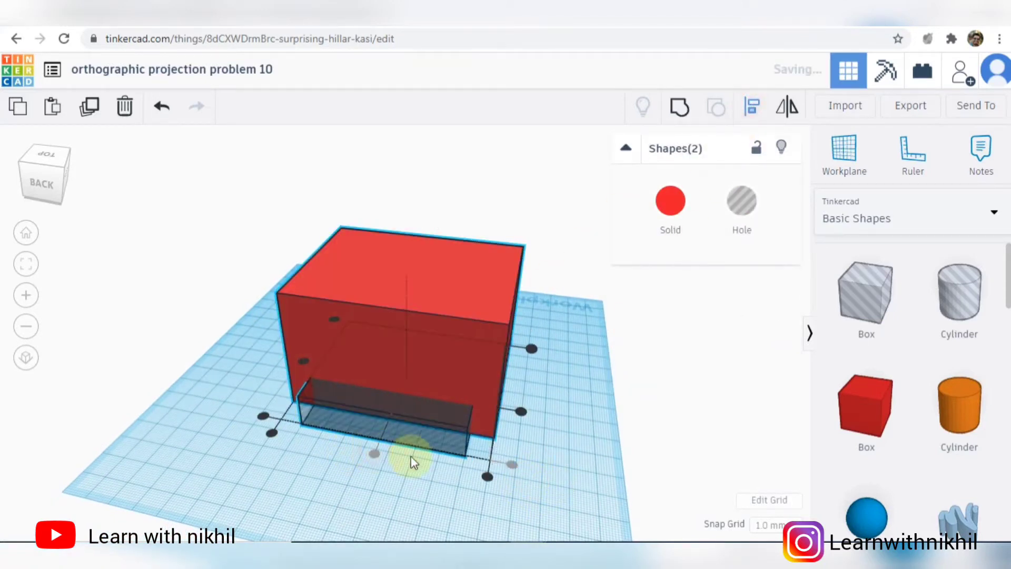
- Align the hole box with the red box's top face and flush with its back face
right_drag(555, 469, 567, 442)
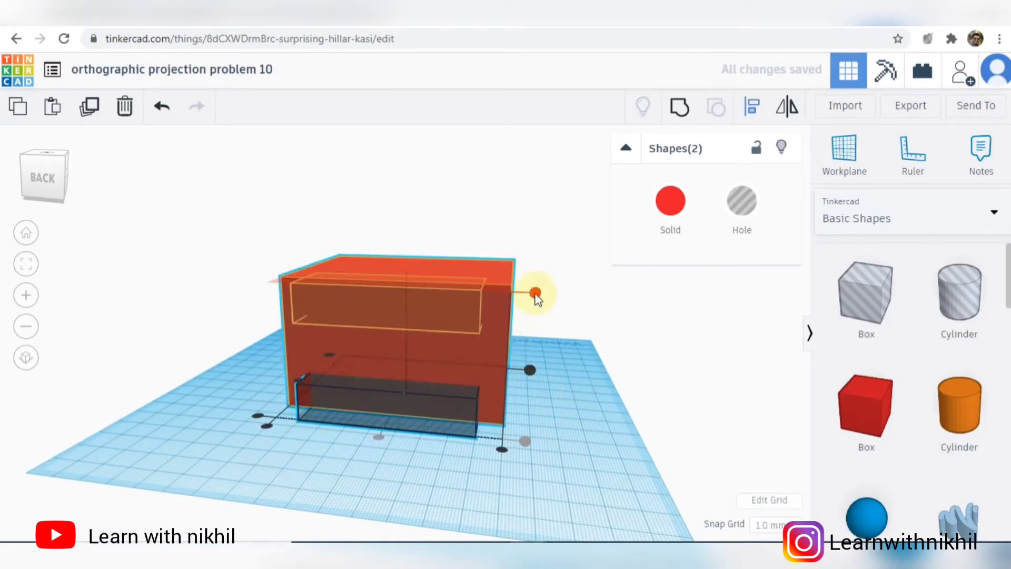
click(535, 294)
right_drag(570, 393, 404, 299)
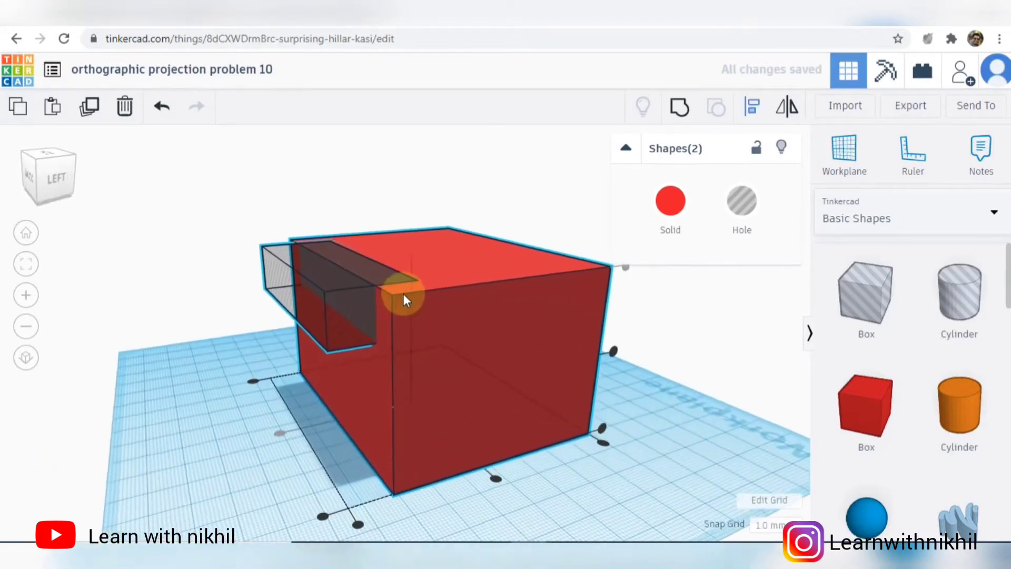
scroll(403, 294, up, 3)
scroll(400, 515, down, 3)
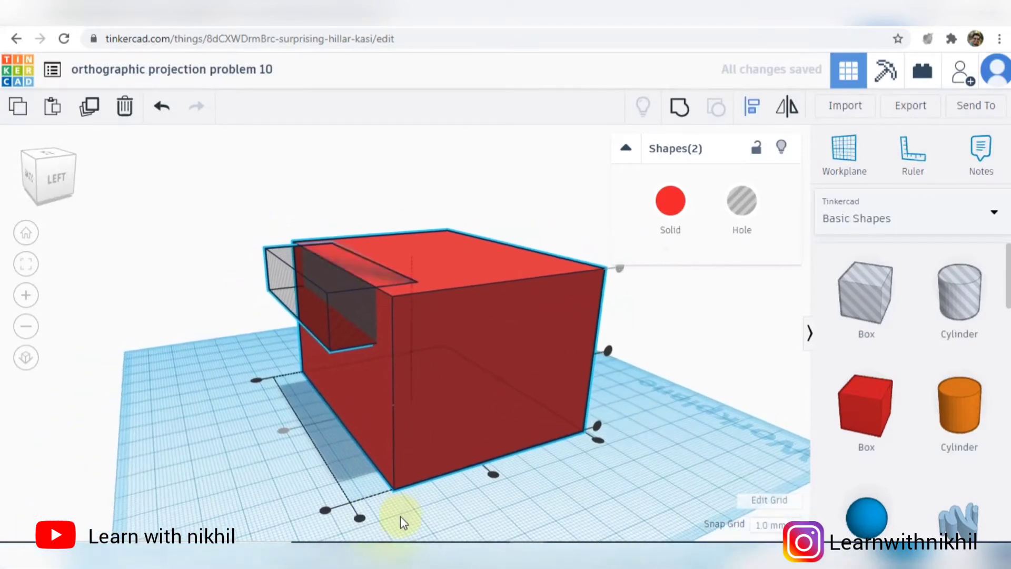
click(360, 518)
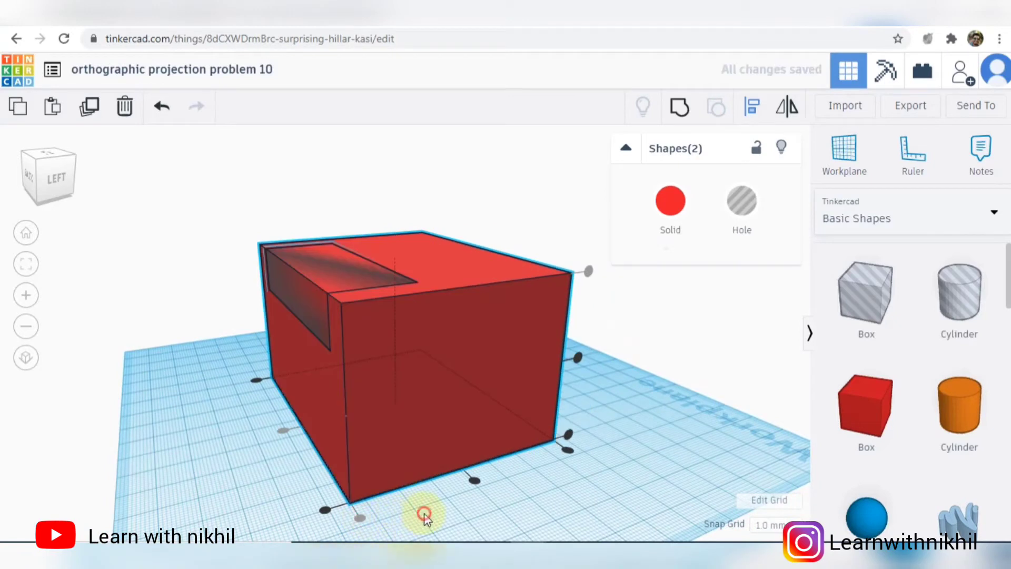
click(425, 515)
- Consult the reference drawing and move the hole box inward to 10 mm from the red box's back face
click(568, 556)
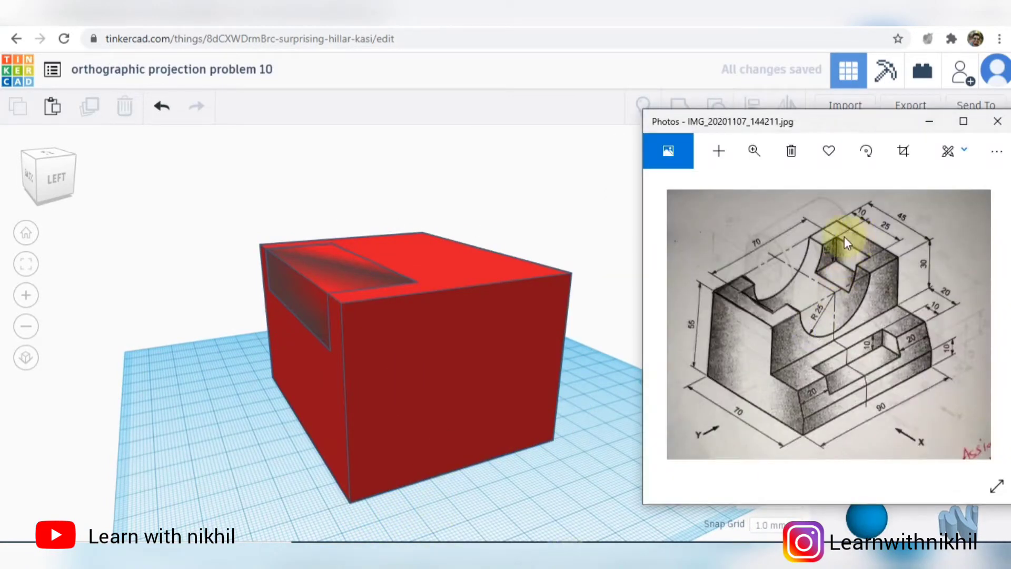
click(505, 500)
scroll(355, 327, down, 1)
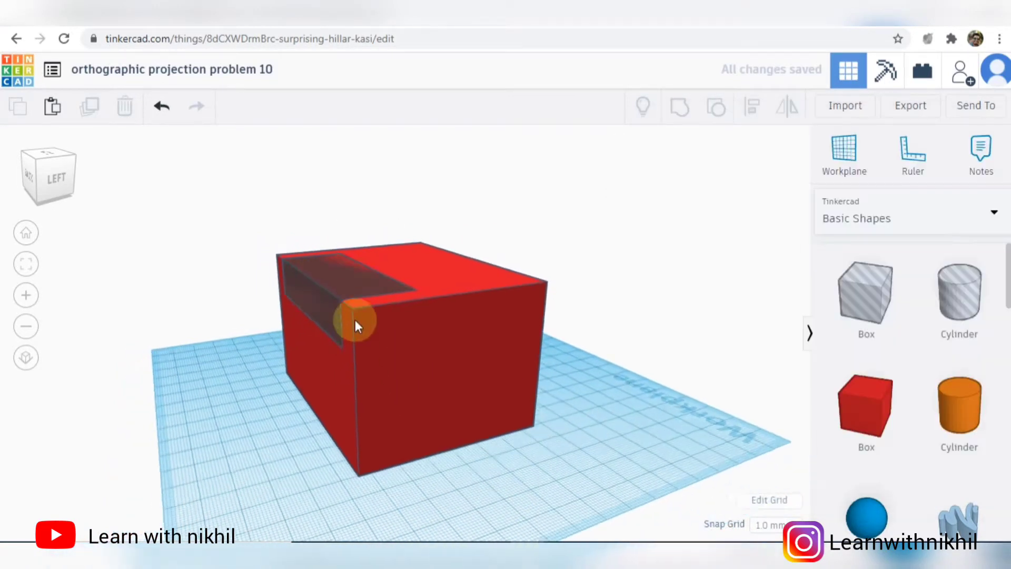
scroll(349, 247, up, 5)
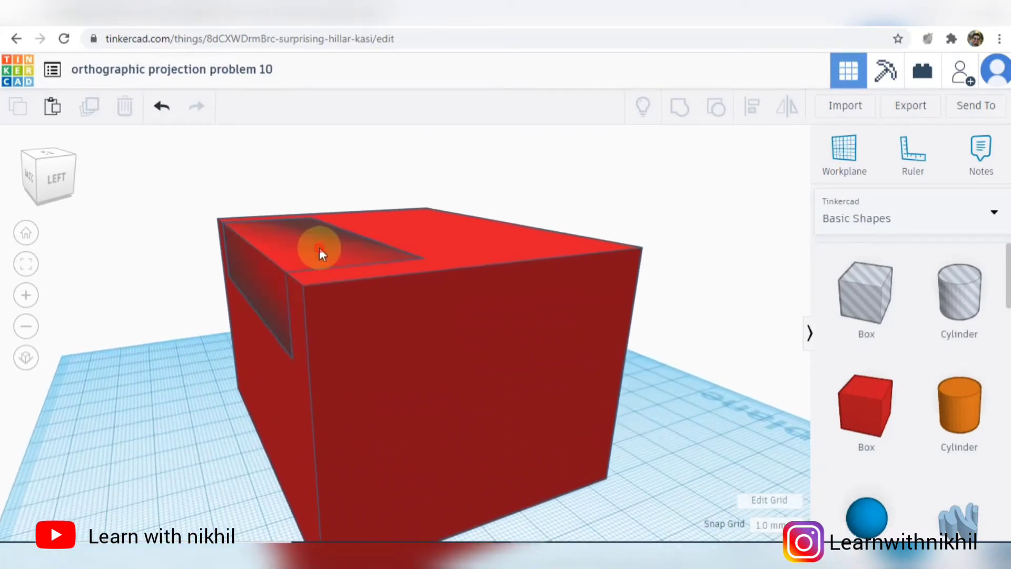
drag(319, 247, 330, 255)
scroll(344, 303, down, 3)
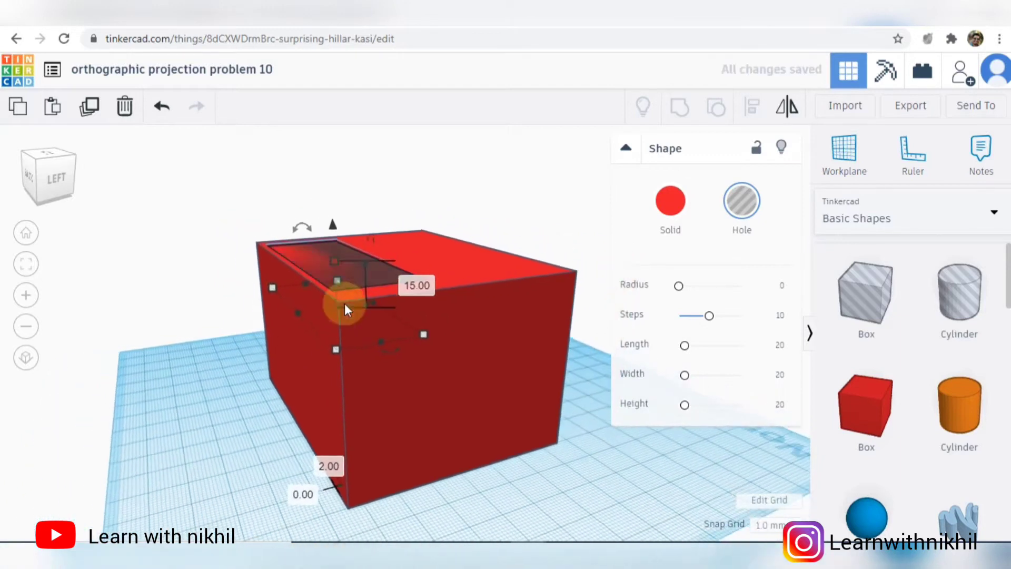
click(332, 463)
text(10)
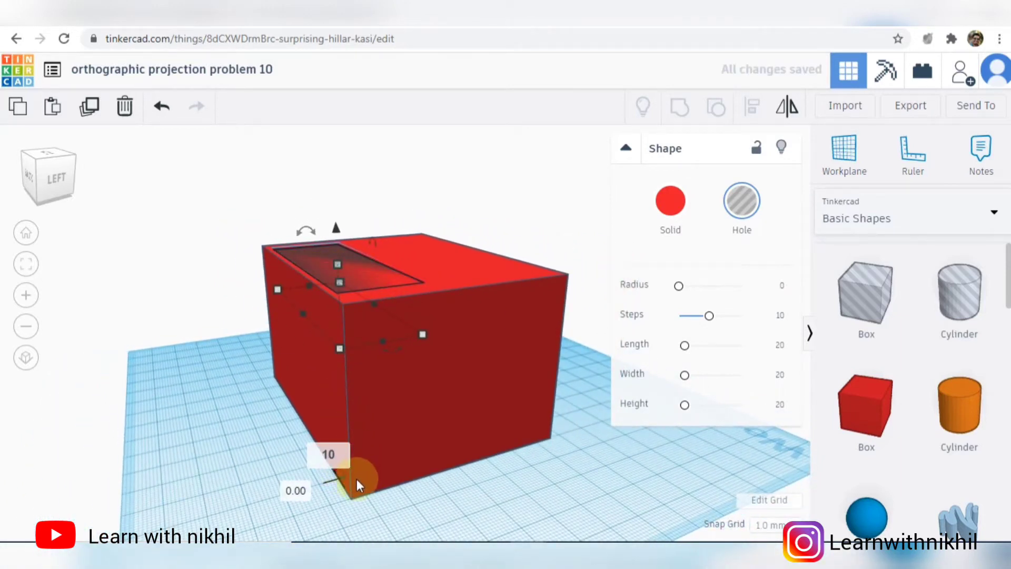
key(Return)
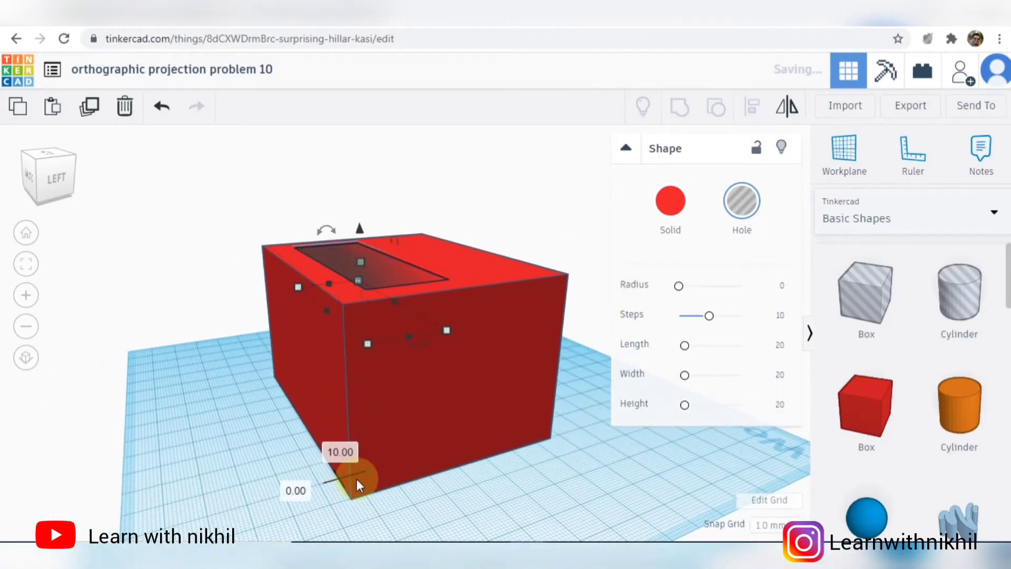
- Centre the hole box along the red box's length with Align, and group both shapes to cut the recess
right_drag(475, 514, 595, 501)
key(ctrl+a)
click(755, 122)
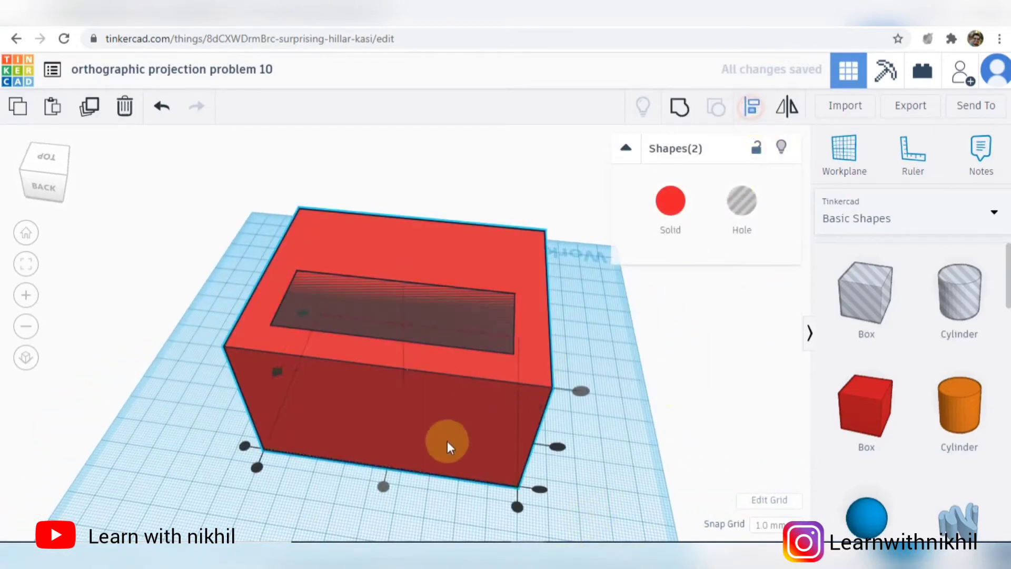
click(389, 483)
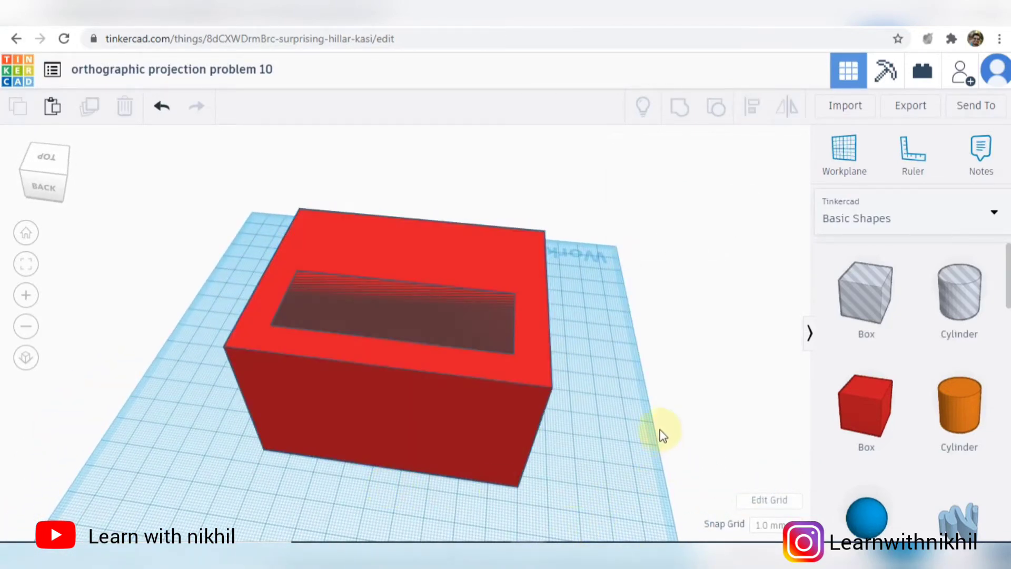
key(ctrl+a)
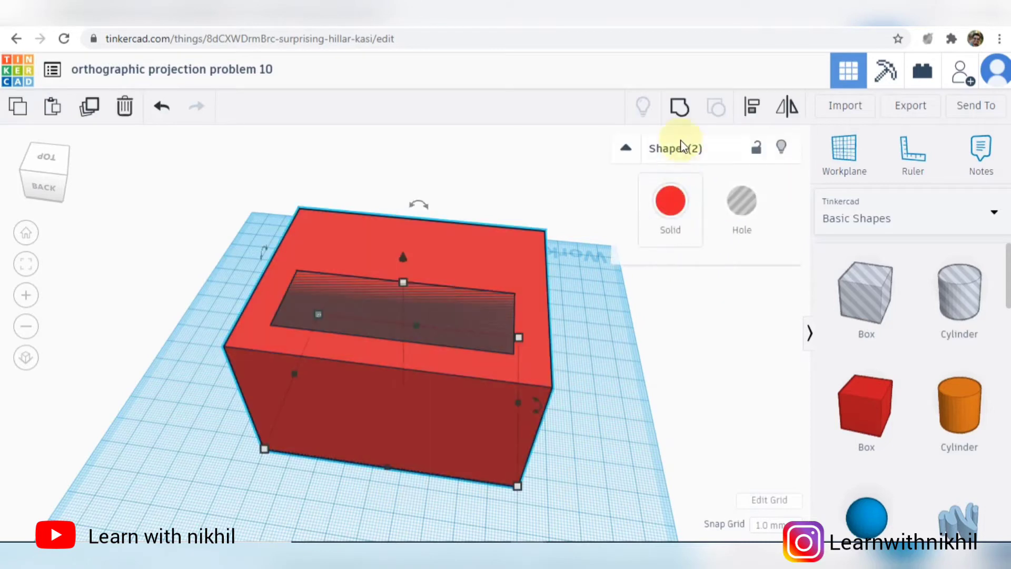
click(681, 109)
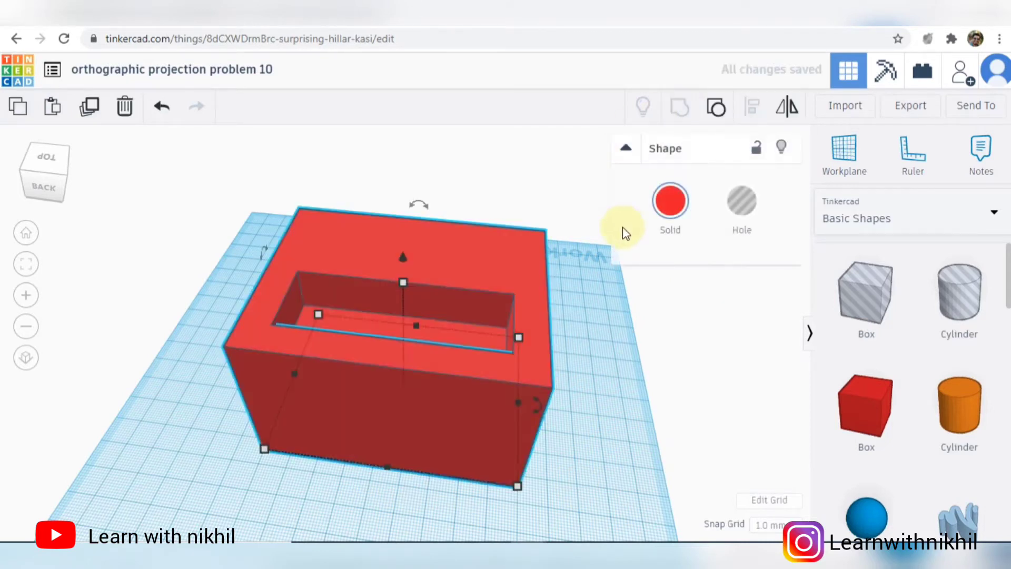
click(580, 372)
- Consult the reference drawing and place a hole cylinder on the workplane in front of the red box
right_drag(579, 355, 493, 456)
click(529, 550)
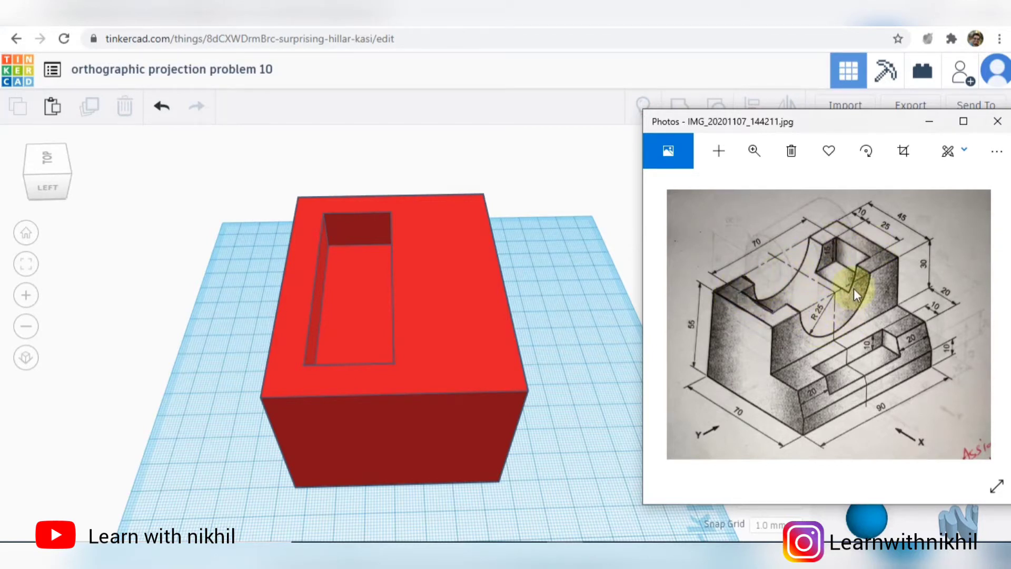
click(605, 323)
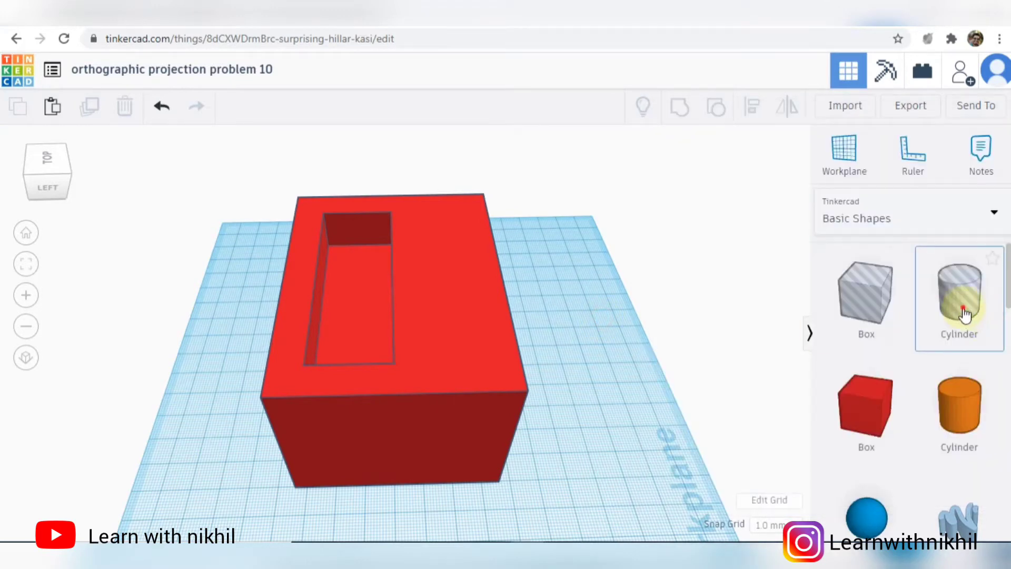
drag(964, 314, 573, 343)
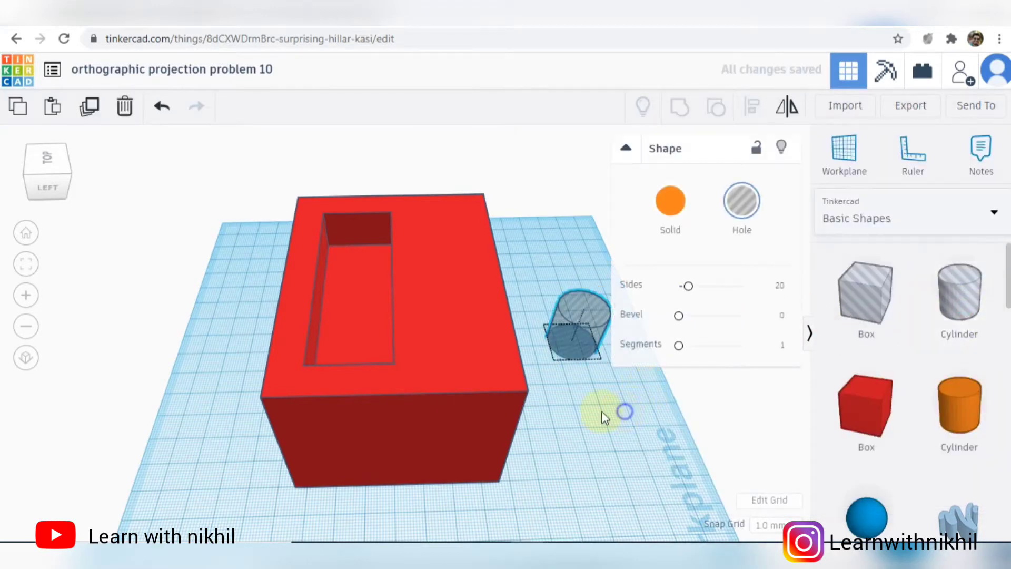
- Rotate the hole cylinder 90° so that it lies horizontally with its axis running from front to back
right_drag(604, 417, 653, 380)
click(626, 149)
click(601, 299)
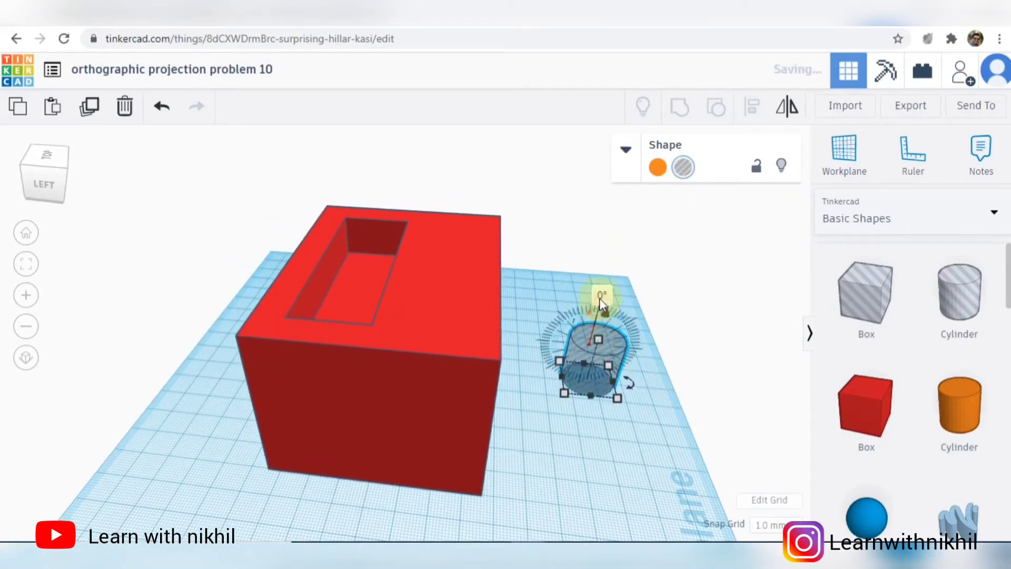
click(602, 296)
text(90)
key(Return)
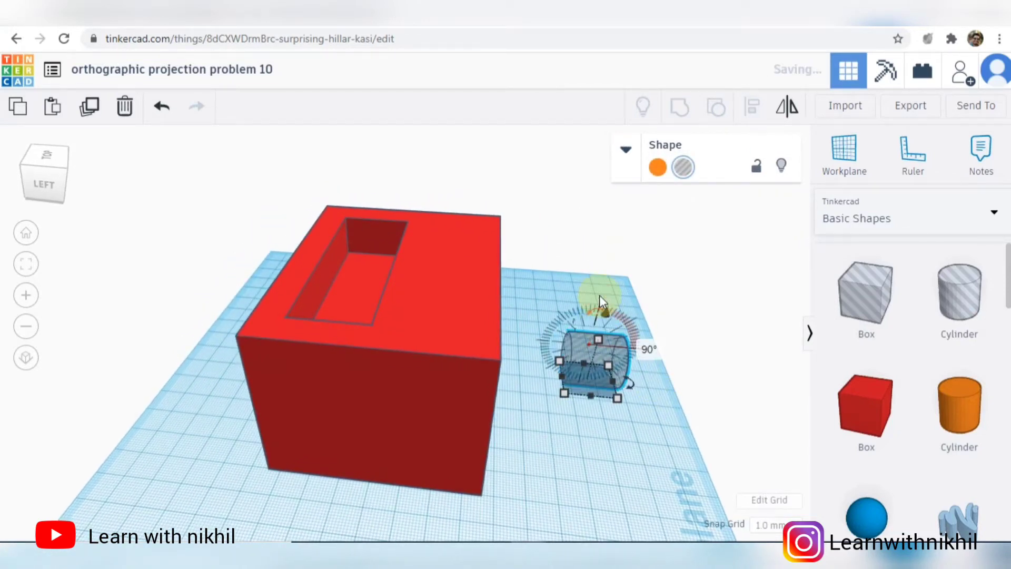
- Check the arc radius in the reference drawing and set the lying cylinder's width across its axis to 50 mm
right_drag(643, 390, 641, 526)
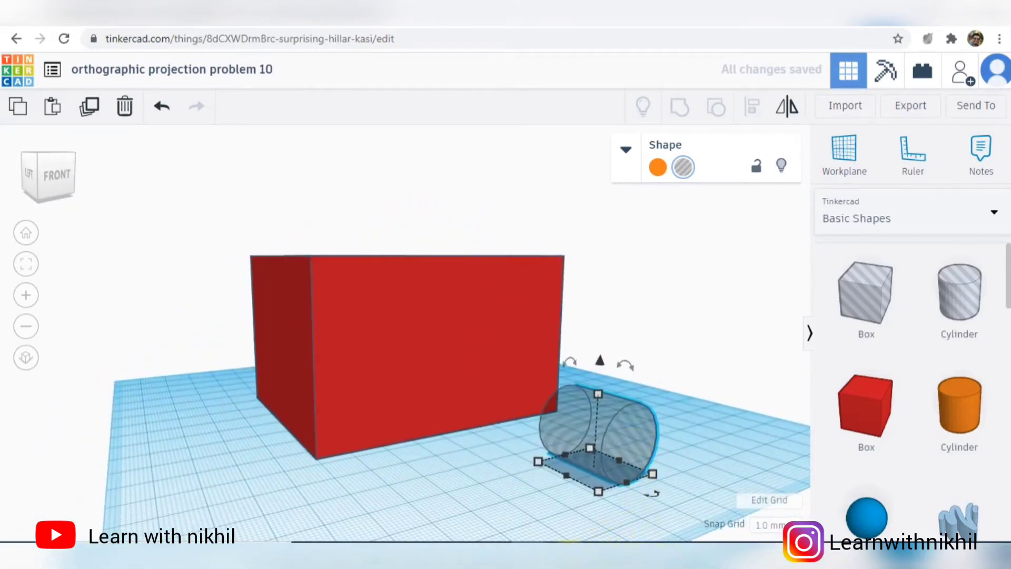
click(569, 556)
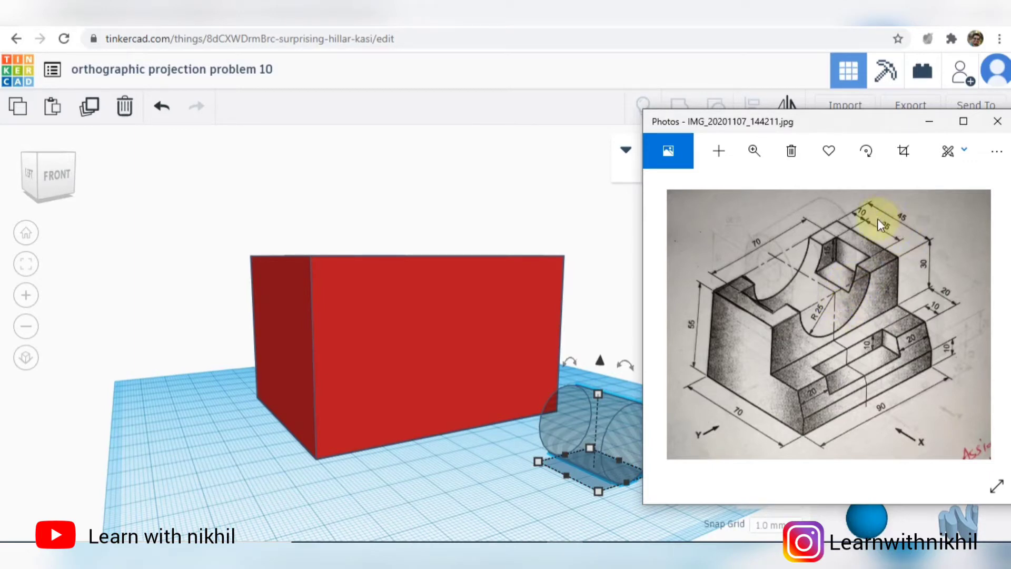
click(588, 540)
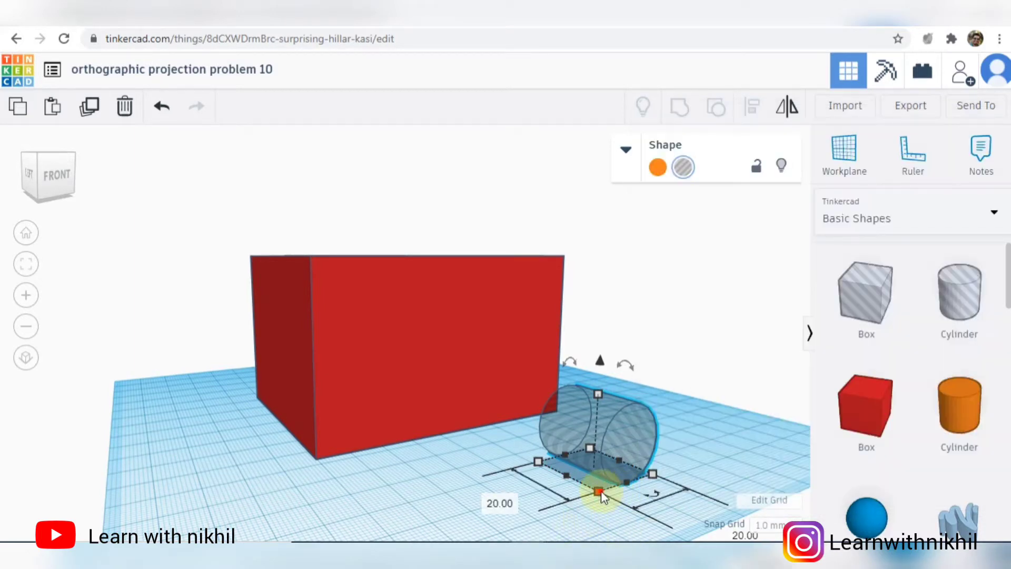
scroll(652, 508, down, 3)
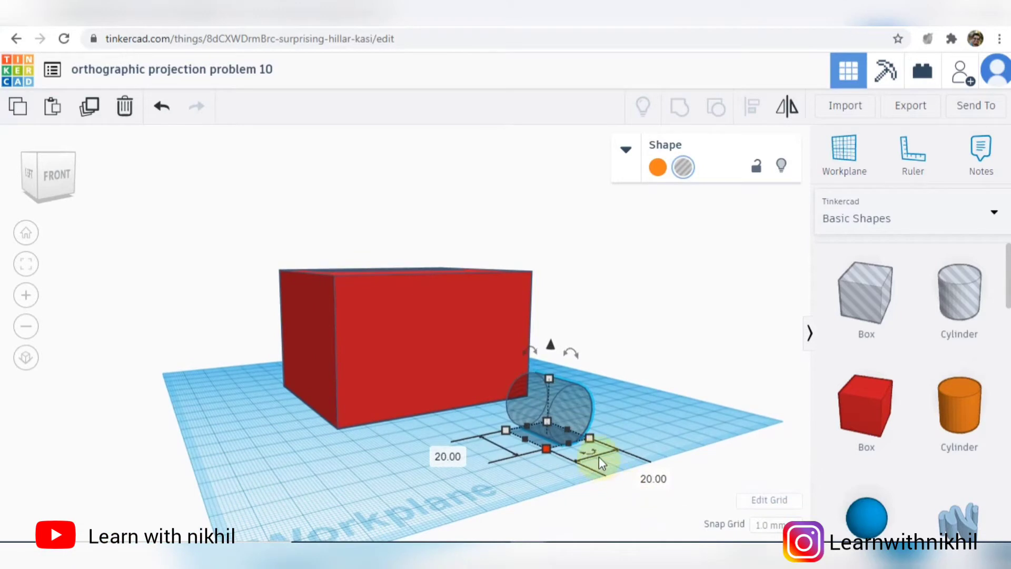
click(584, 538)
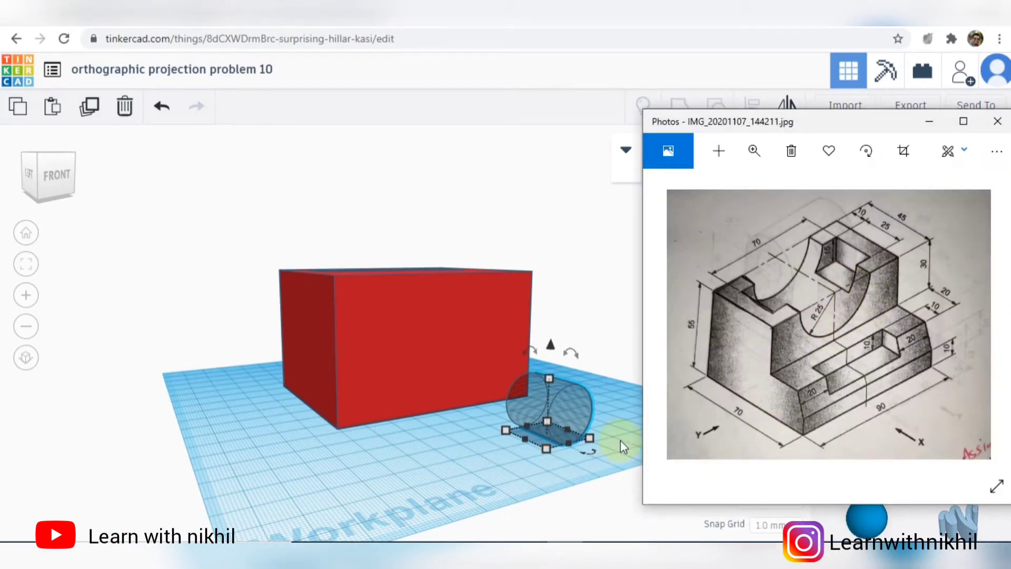
click(599, 448)
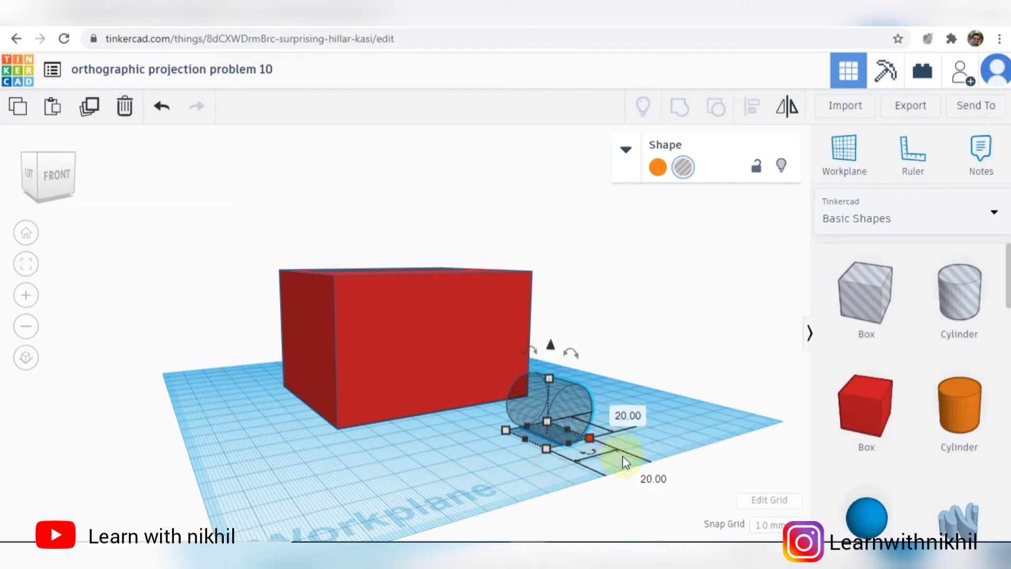
click(653, 476)
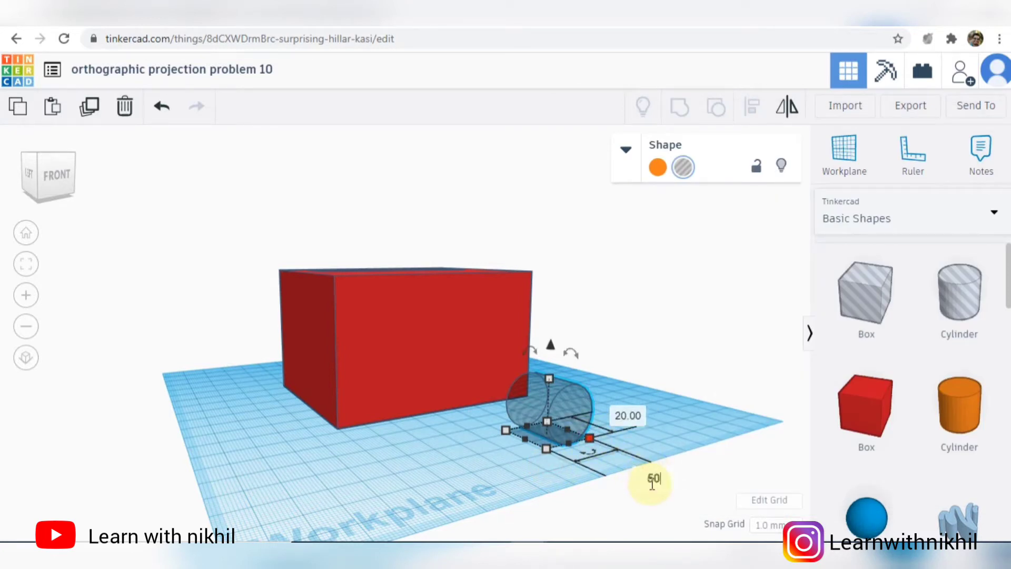
text(50)
key(Return)
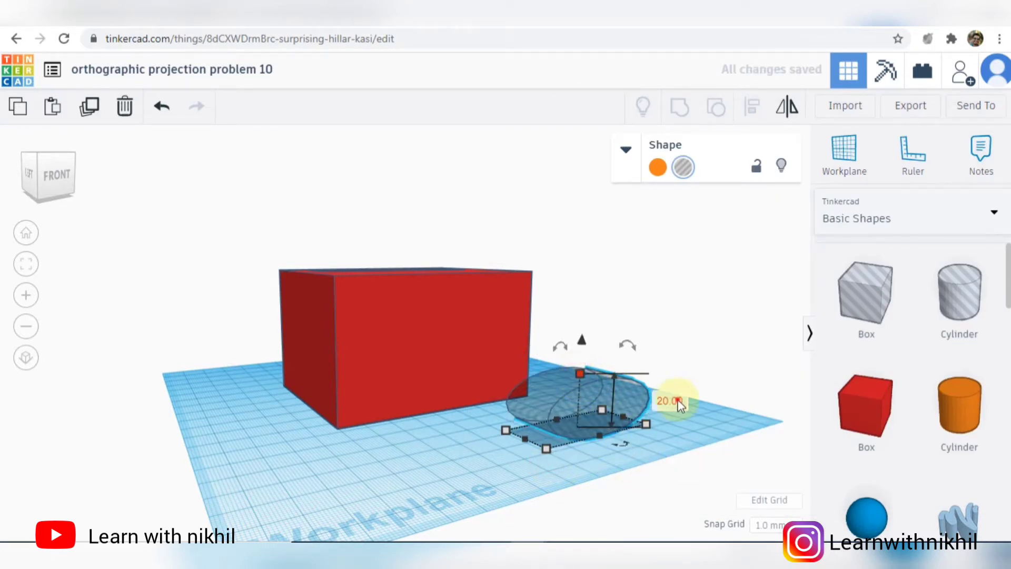
- Set the hole cylinder's height to 50 mm and its length along the axis to 45 mm
click(678, 402)
text(50)
key(Return)
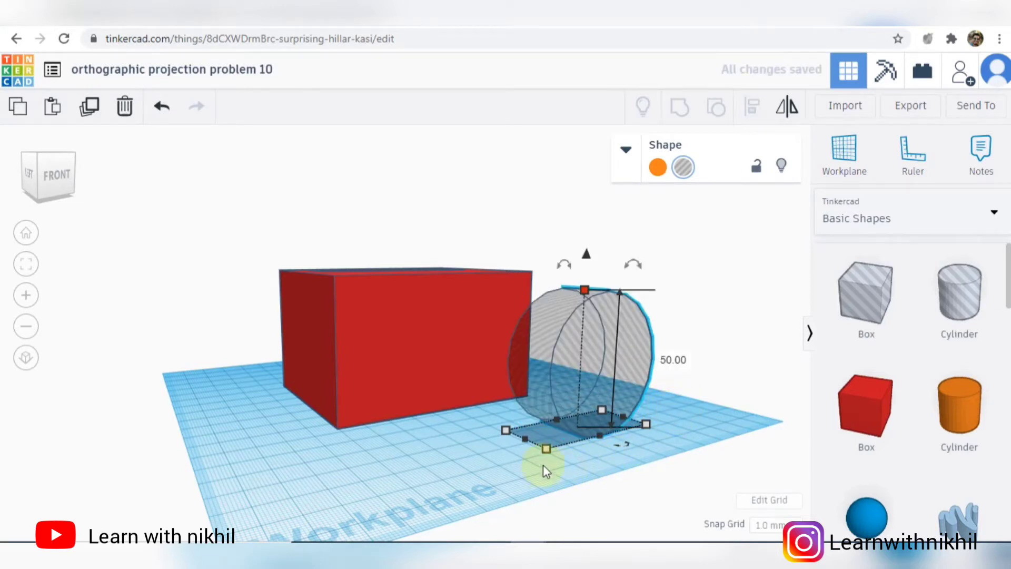
mouse_move(548, 447)
click(449, 456)
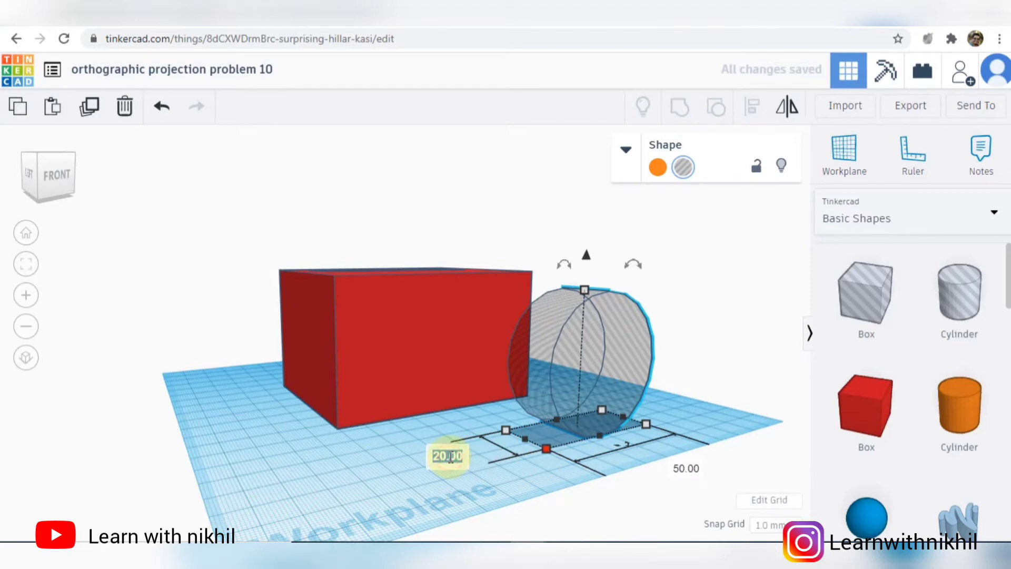
text(45)
key(Return)
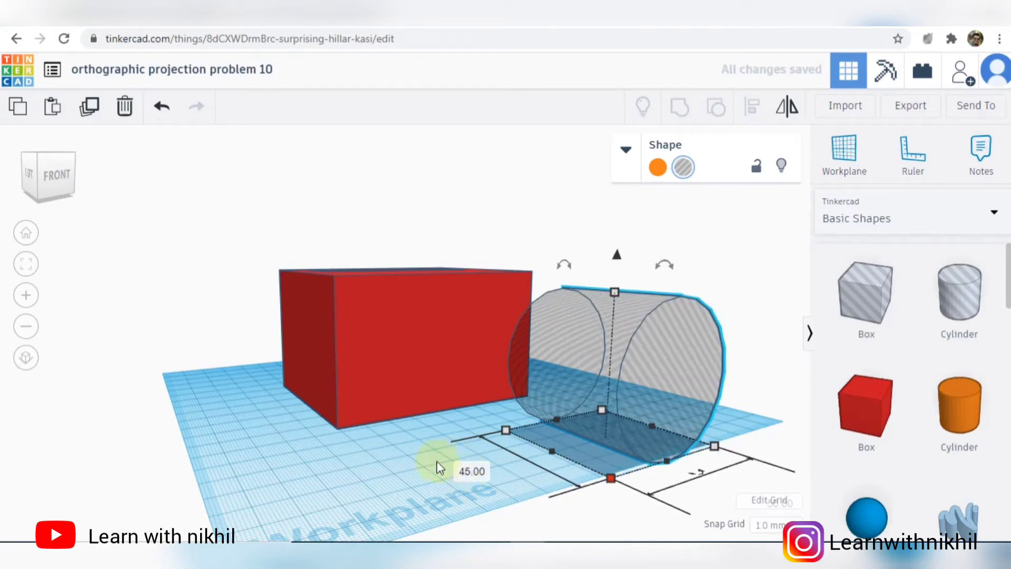
- Move the hole cylinder around to the back side of the red block, against its back face
right_drag(439, 468, 566, 506)
drag(630, 328, 213, 305)
right_drag(279, 451, 359, 441)
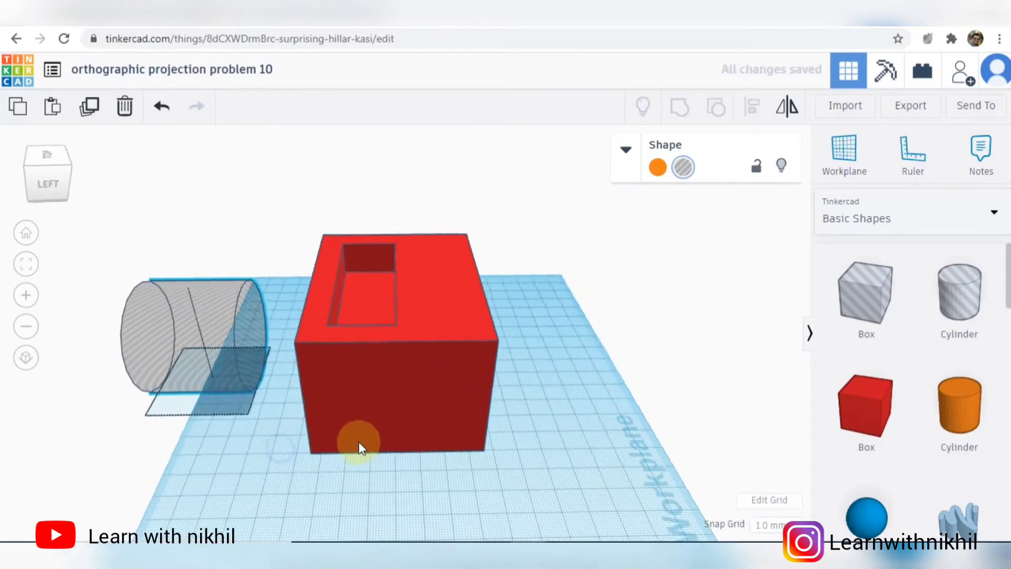
scroll(273, 358, up, 3)
right_drag(249, 470, 388, 391)
right_drag(282, 470, 478, 507)
- Align the hole cylinder flush with the red block's back face and level with its top face
key(ctrl+a)
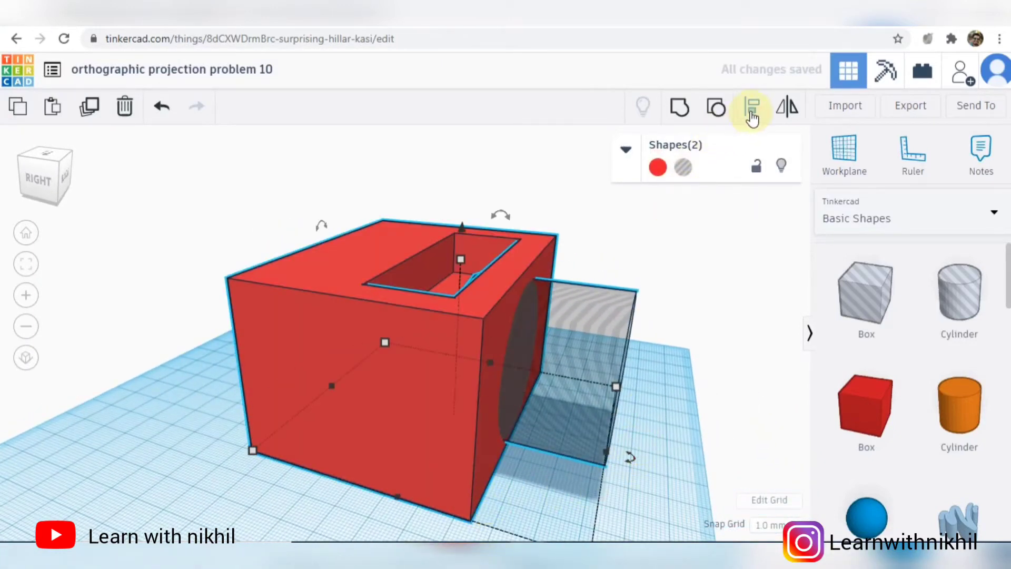
click(752, 111)
scroll(727, 332, down, 5)
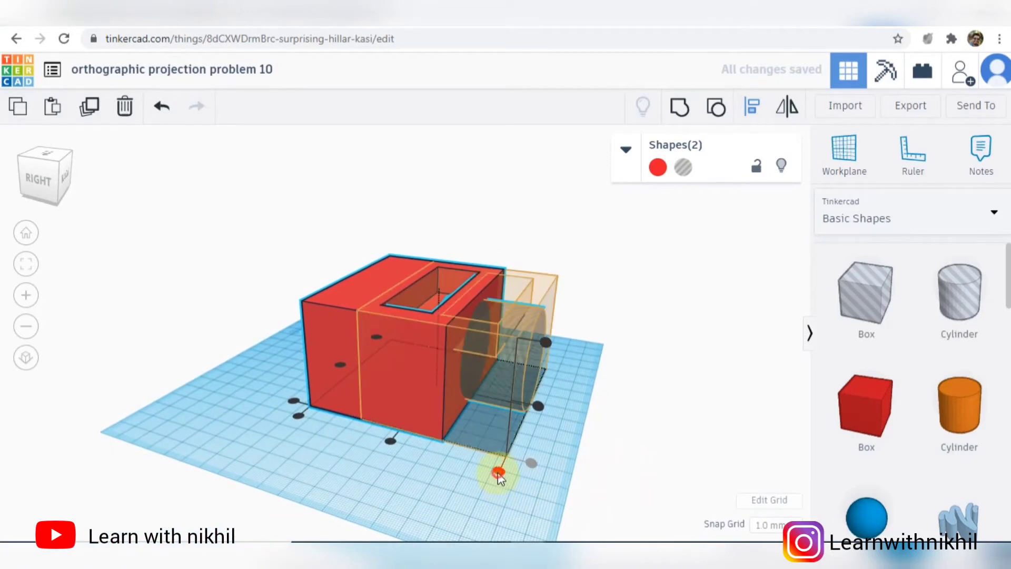
click(498, 472)
right_drag(559, 418, 368, 401)
key(l)
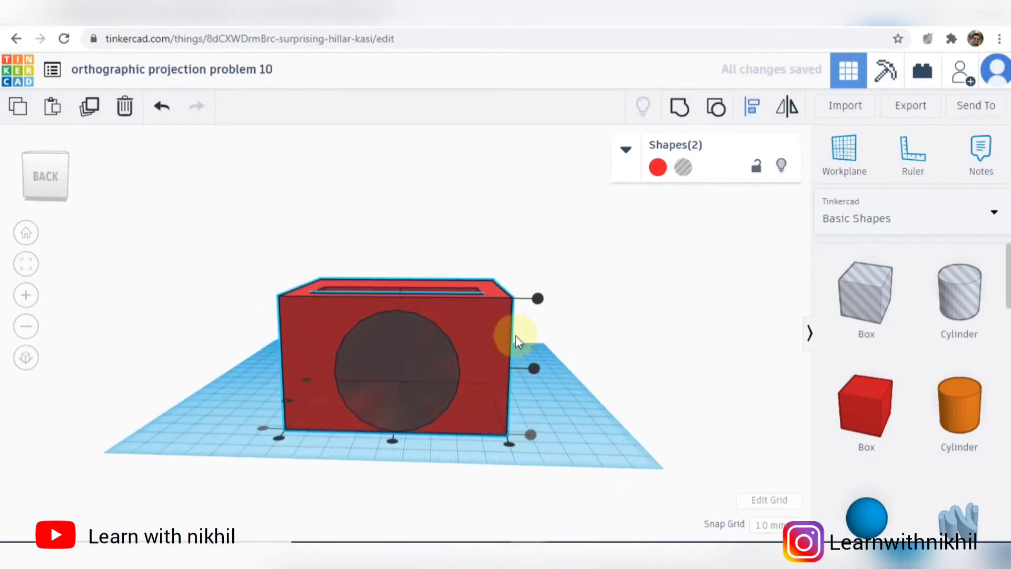
click(538, 299)
right_drag(583, 377, 627, 377)
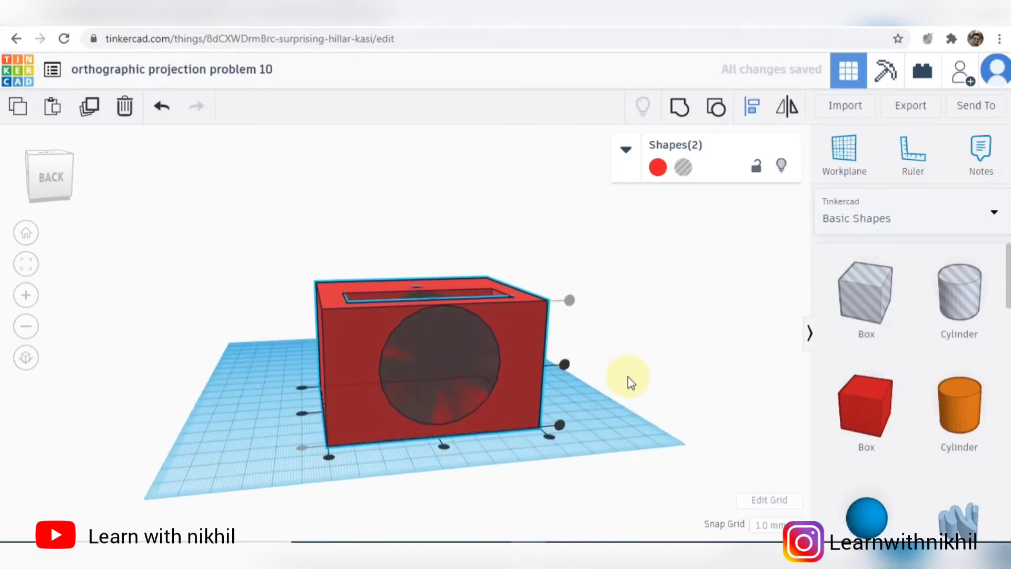
scroll(628, 377, up, 3)
click(667, 406)
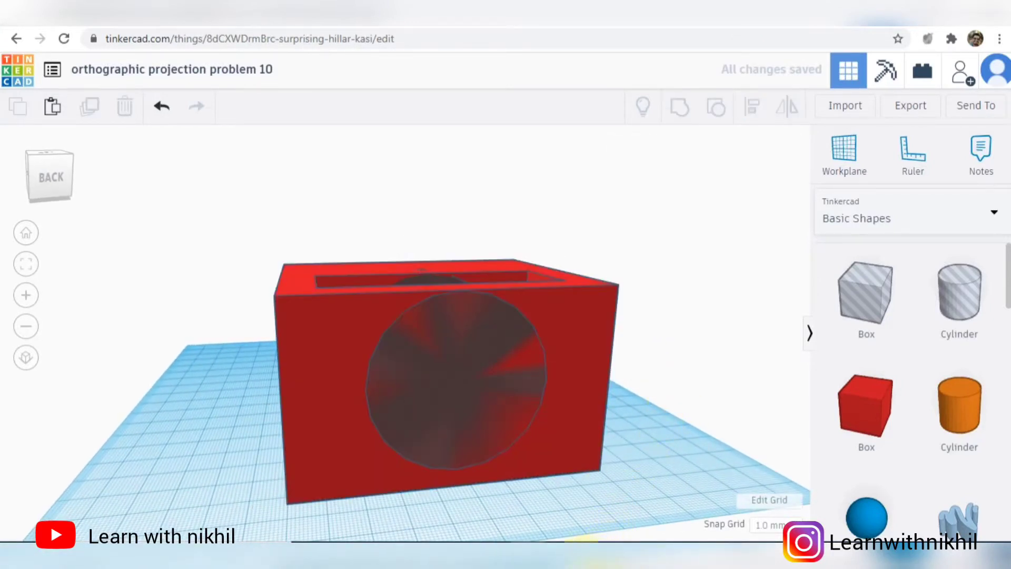
- Check the arc's position in the reference drawing and raise the hole cylinder to 30 mm above the workplane
click(580, 545)
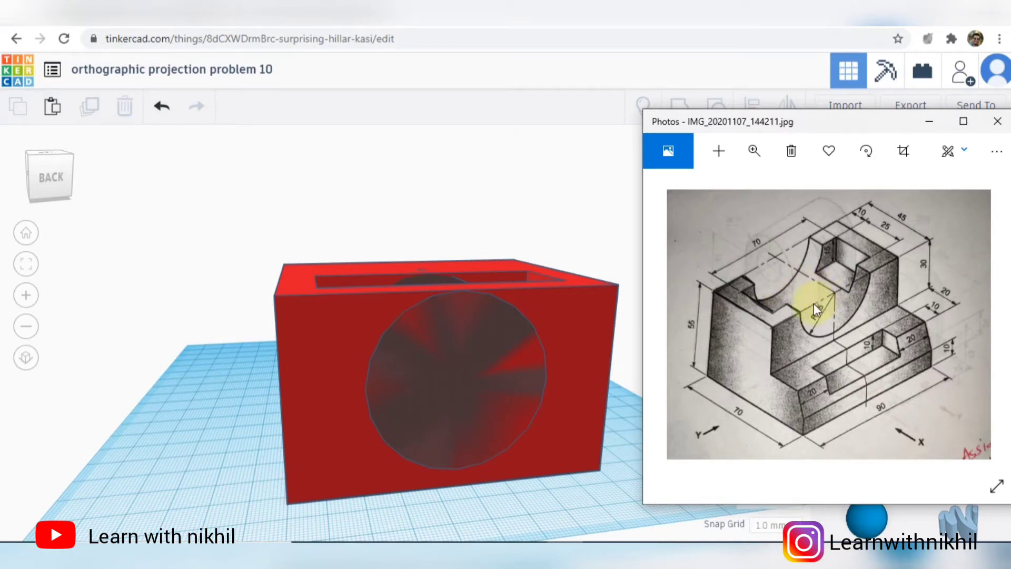
click(614, 440)
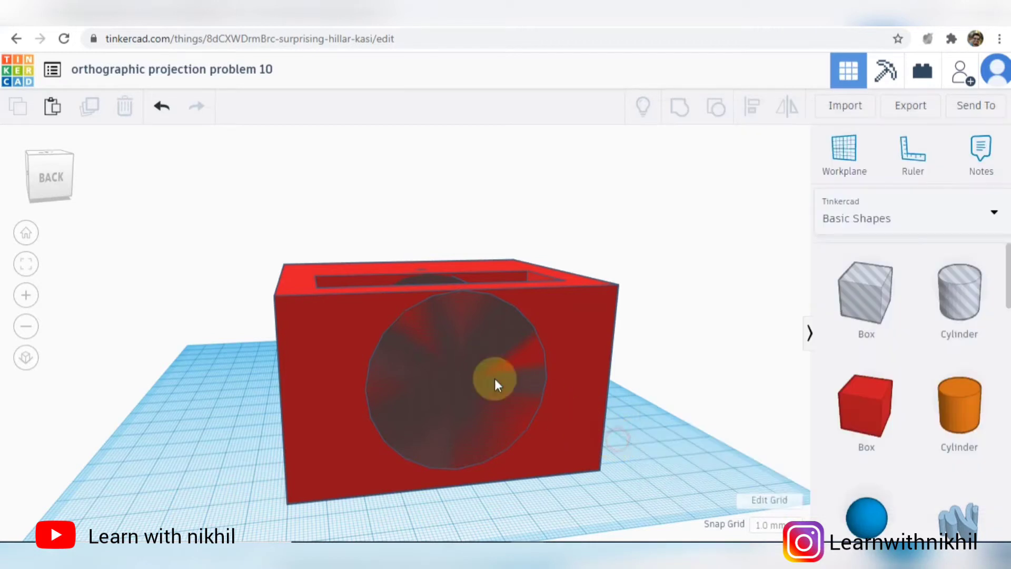
click(457, 350)
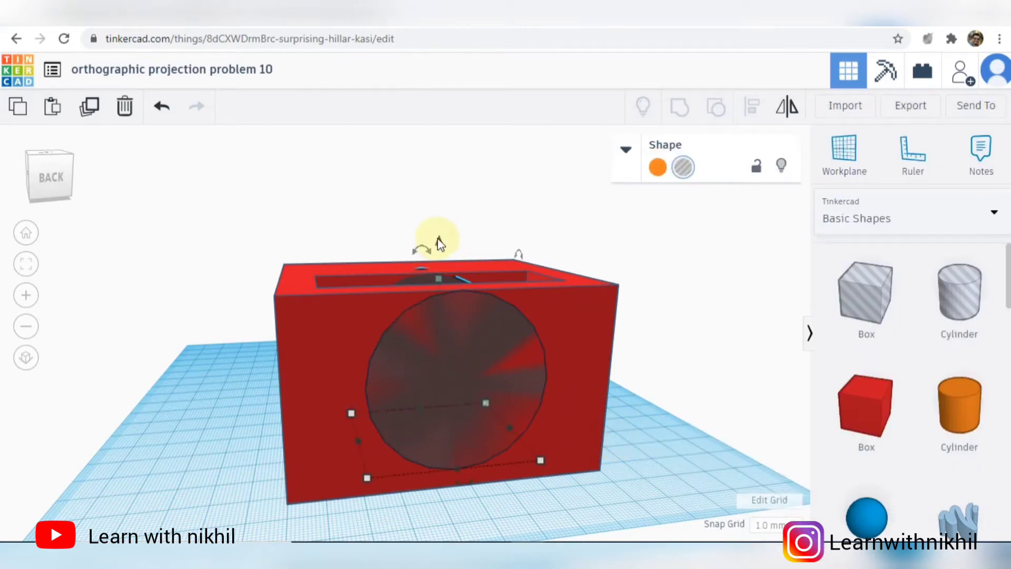
drag(440, 243, 440, 237)
click(659, 472)
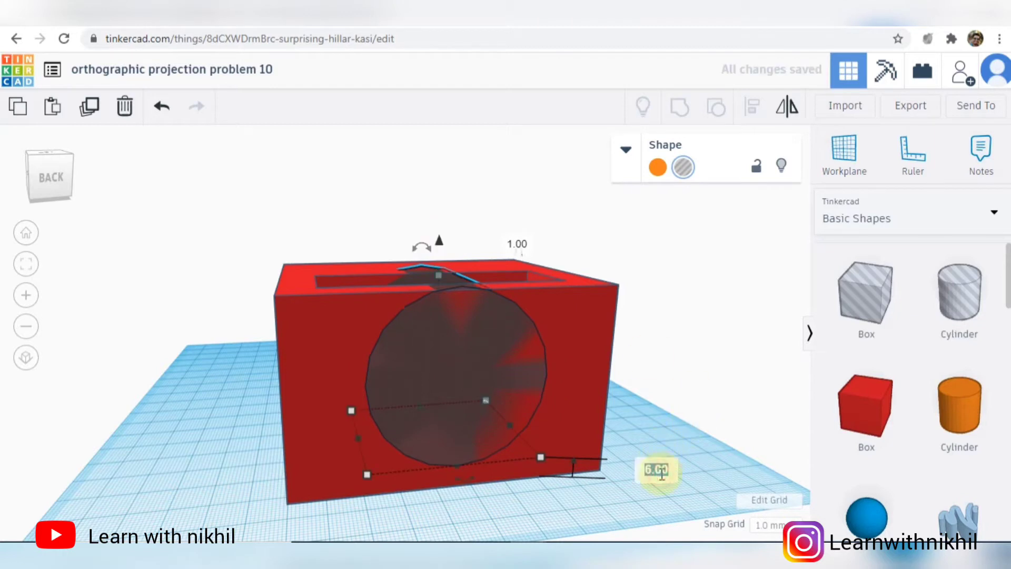
key(Return)
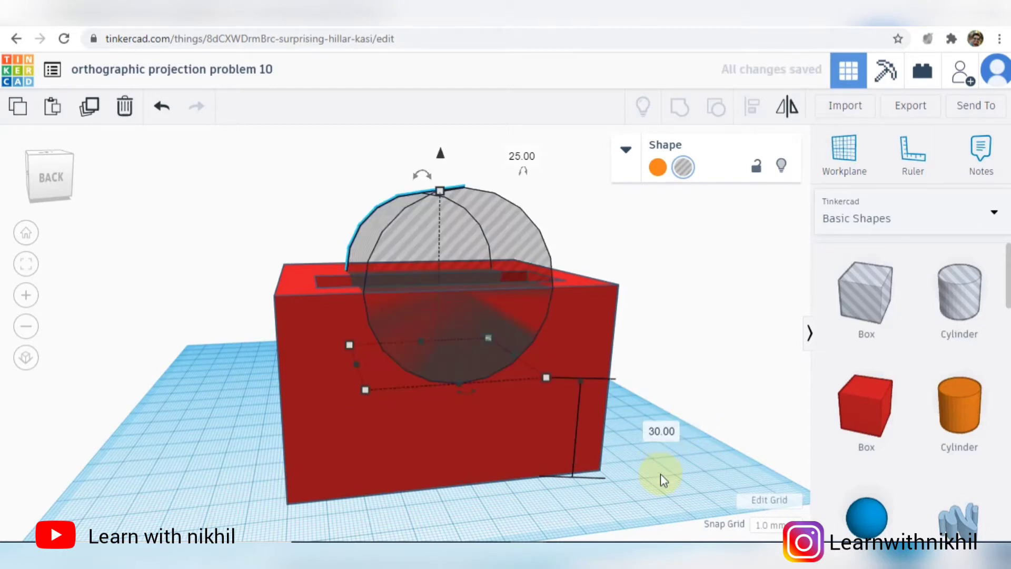
click(672, 390)
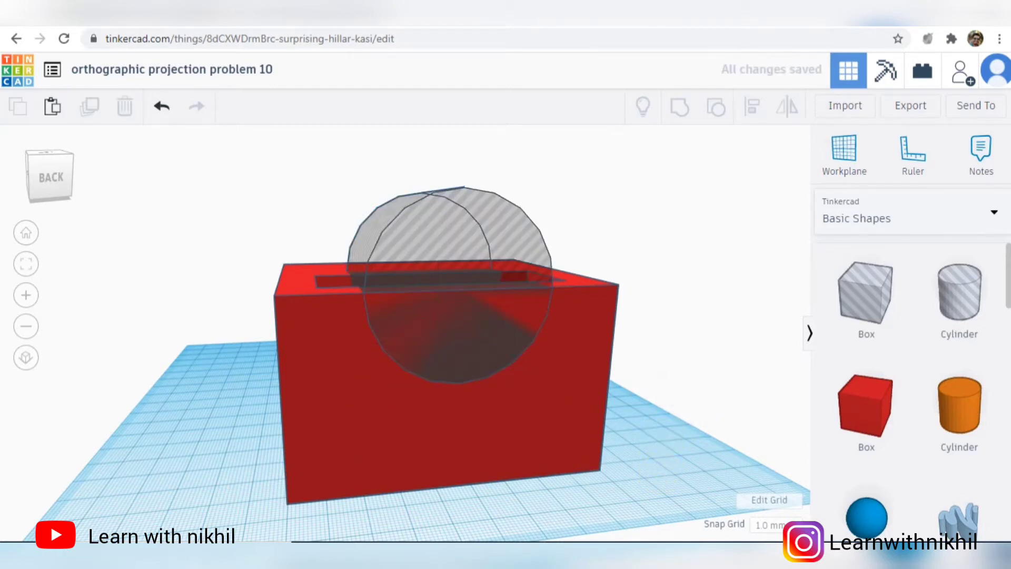
- Compare the arc with the reference drawing and group the hole cylinder with the red block to cut the recess
click(568, 551)
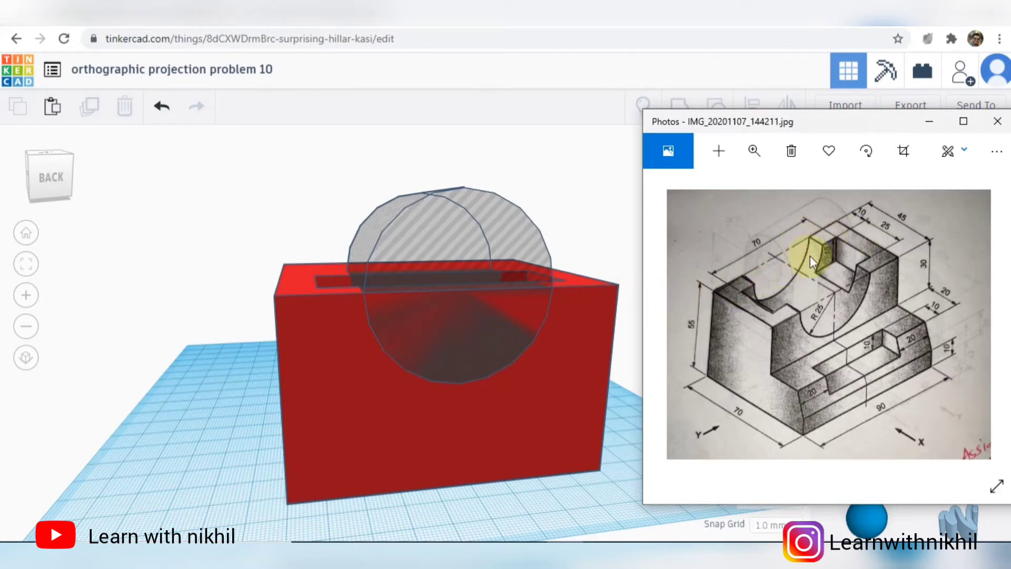
click(637, 345)
right_drag(636, 349, 786, 386)
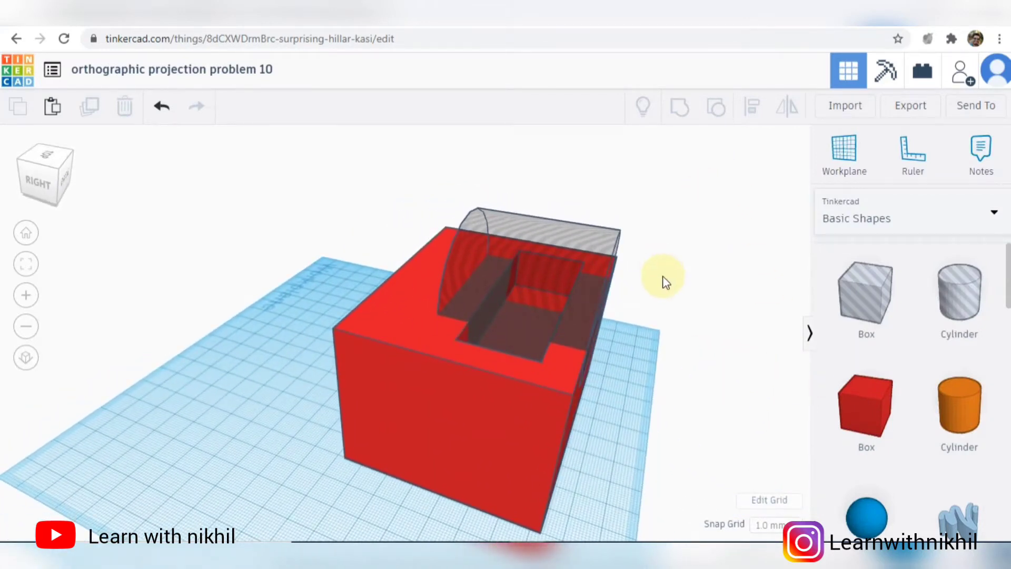
key(ctrl+a)
click(680, 107)
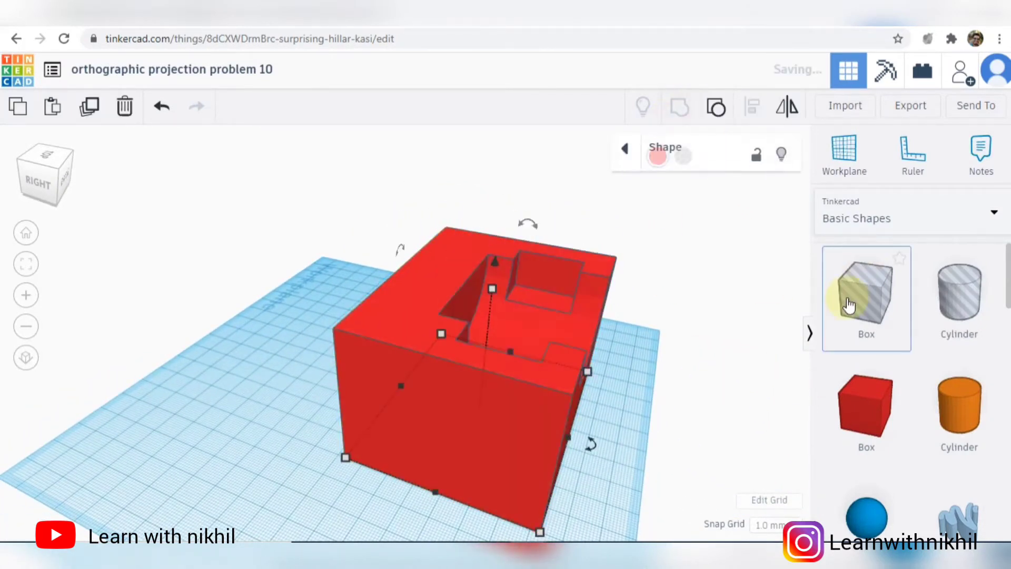
right_drag(650, 295, 262, 309)
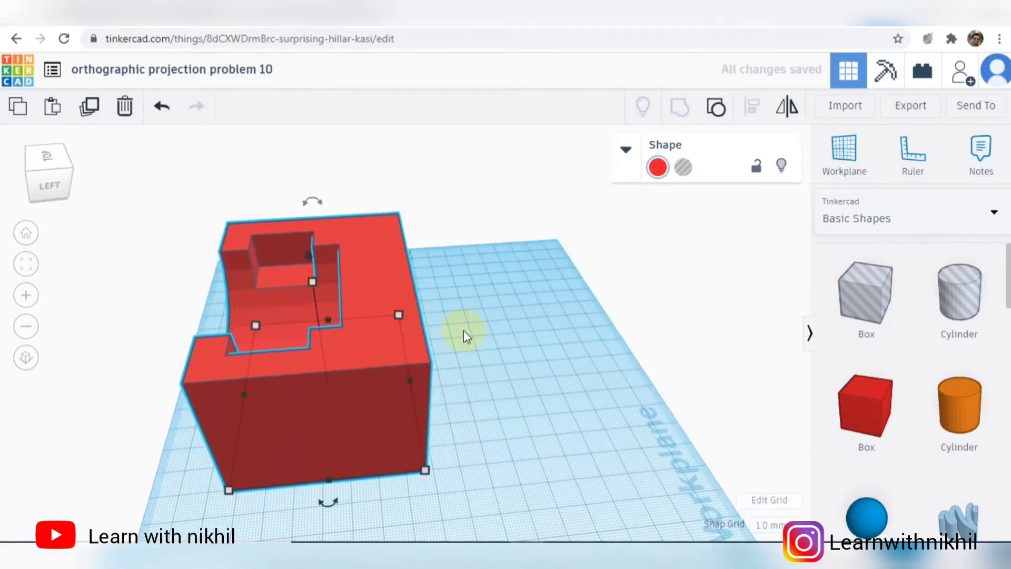
click(474, 368)
- Check the front step in the reference drawing and place a hole box on the workplane in front of the red block
click(574, 545)
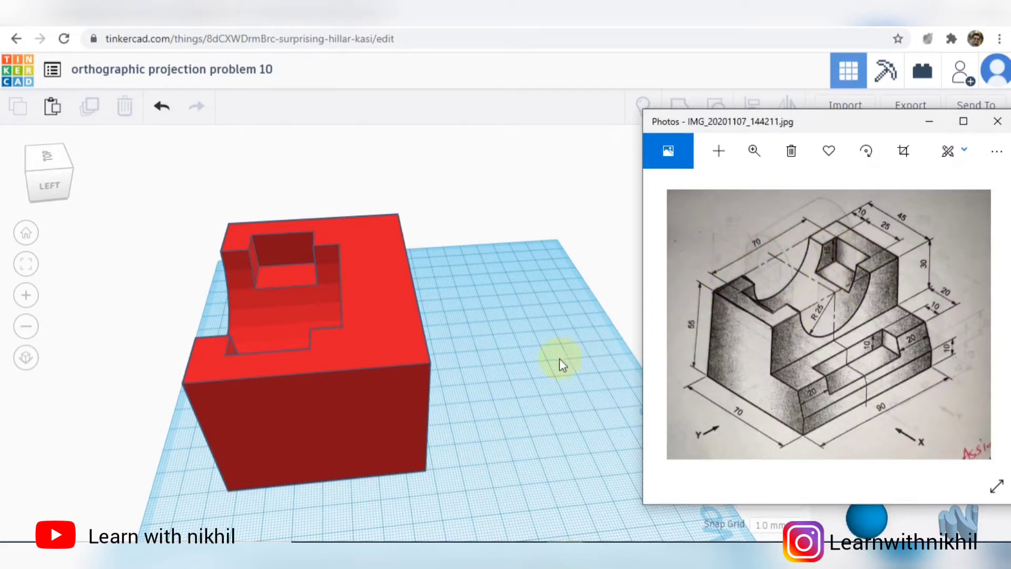
click(523, 373)
right_drag(523, 373, 427, 388)
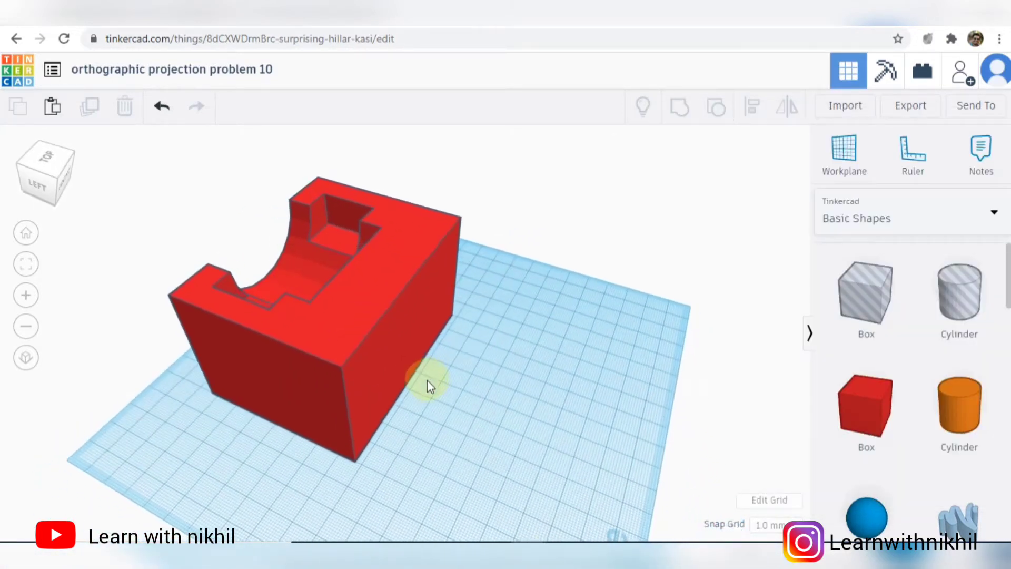
key(alt+Tab)
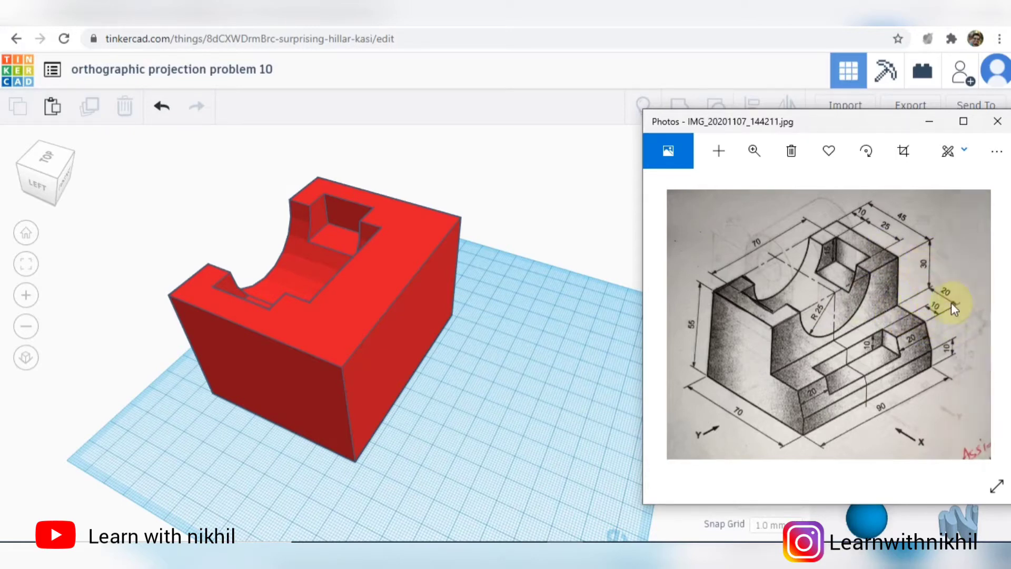
click(513, 416)
right_drag(548, 369, 568, 377)
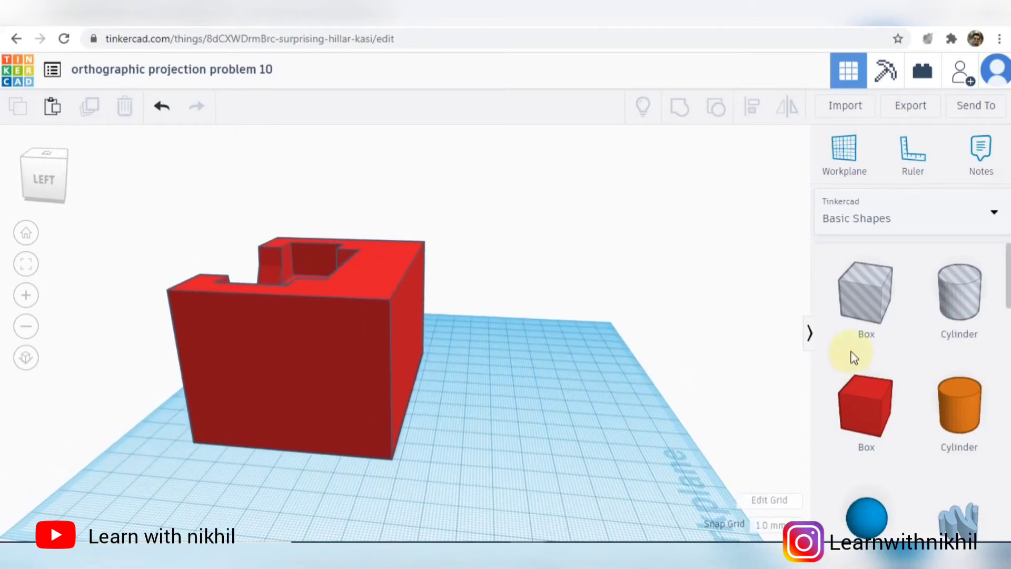
click(864, 296)
click(478, 438)
right_drag(621, 428, 469, 445)
- Check the step's length in the reference drawing and set the hole box's length to 90 mm
click(574, 555)
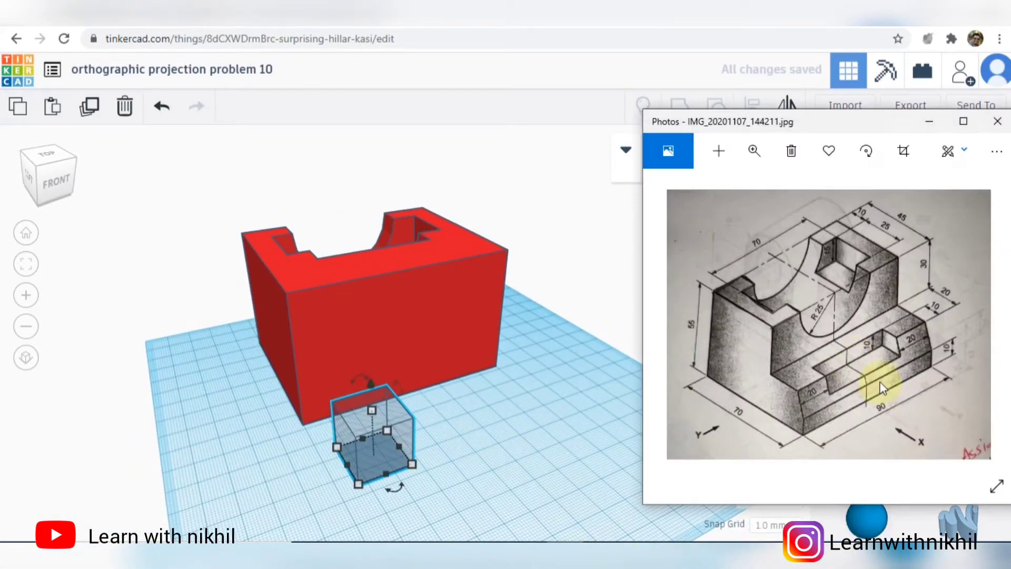
click(413, 467)
click(421, 526)
text(90)
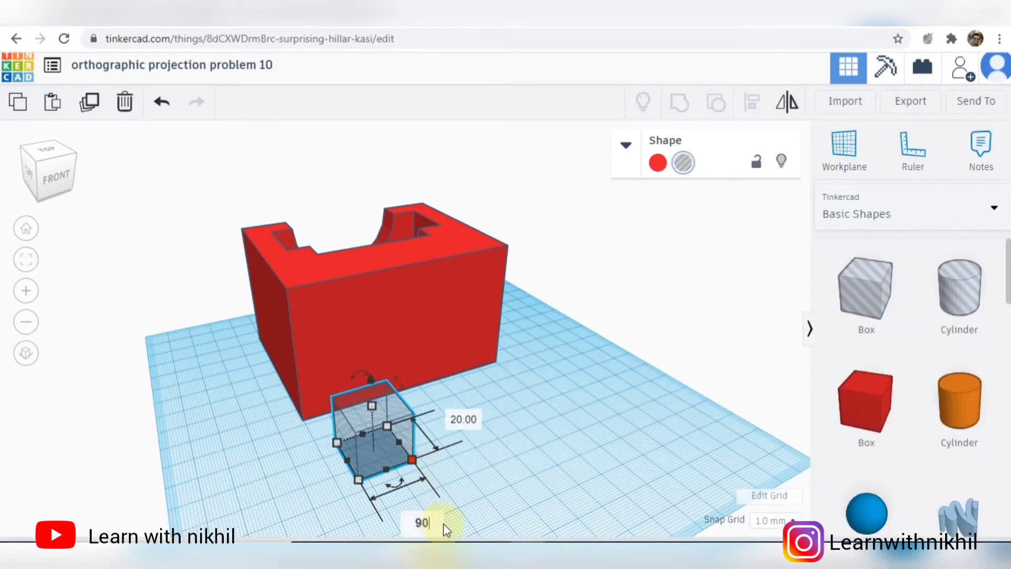
key(Return)
- Check the step's depth in the reference drawing and set the hole box's height to 30 mm
click(573, 555)
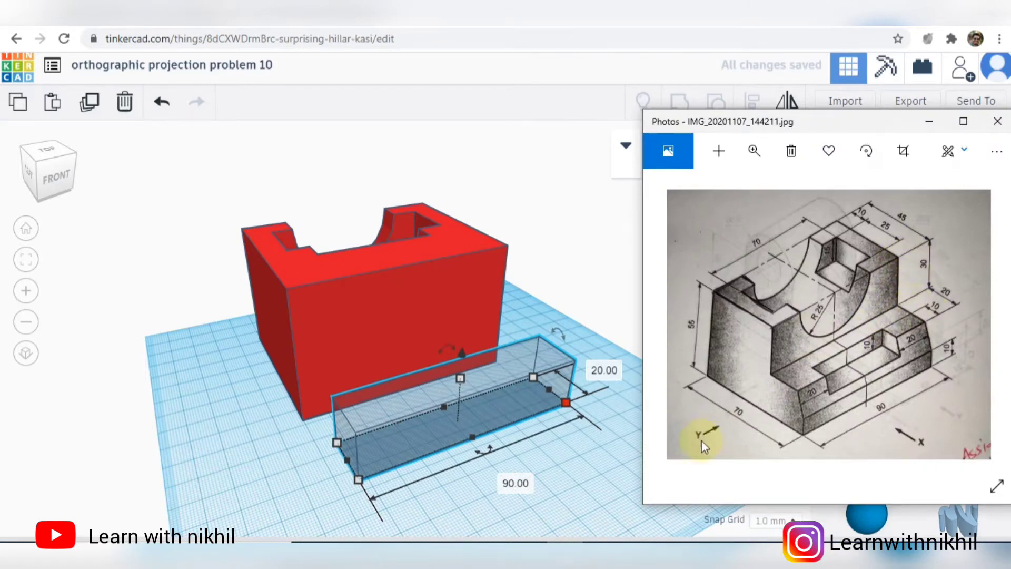
right_drag(556, 472, 448, 425)
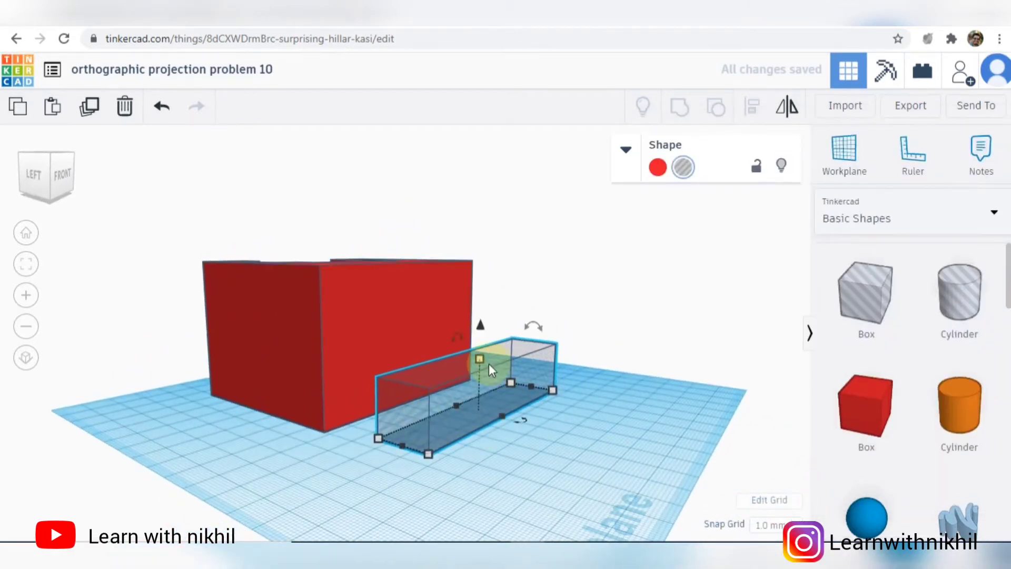
click(556, 383)
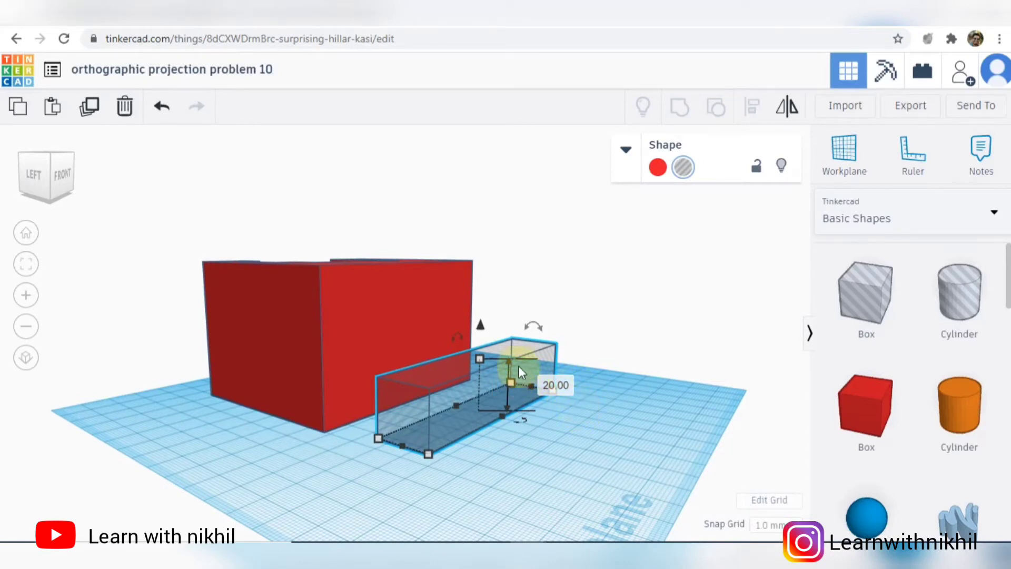
click(556, 384)
text(30)
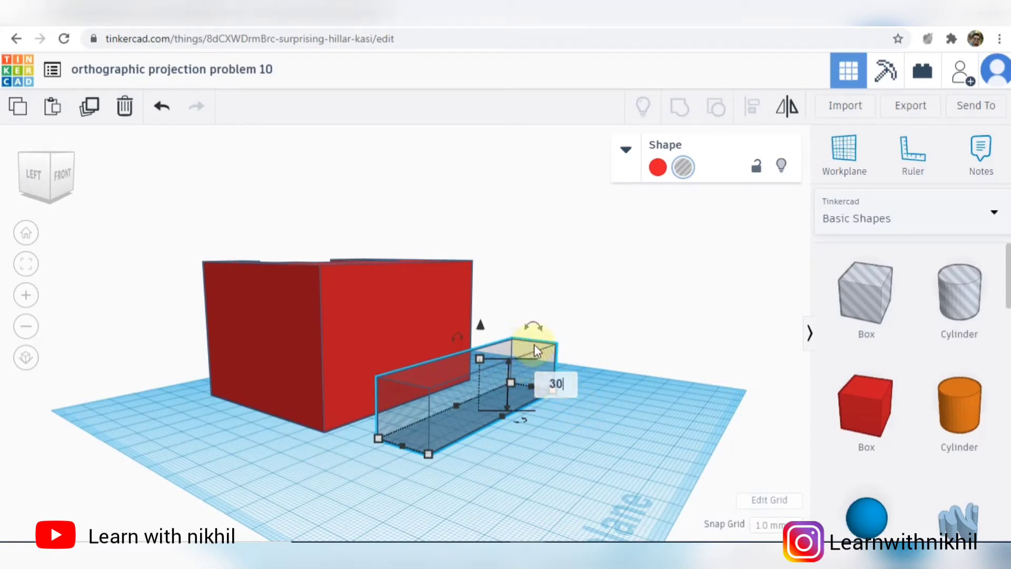
key(Return)
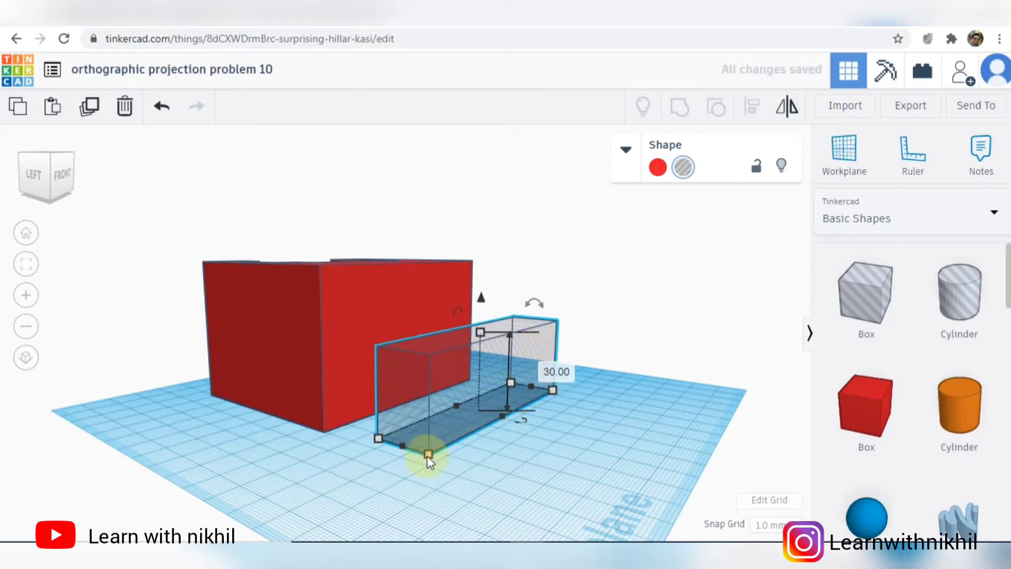
click(479, 487)
right_drag(520, 490, 615, 509)
- Check the front step's dimensions in the reference drawing and move the hole box up against the red block's front face
click(568, 555)
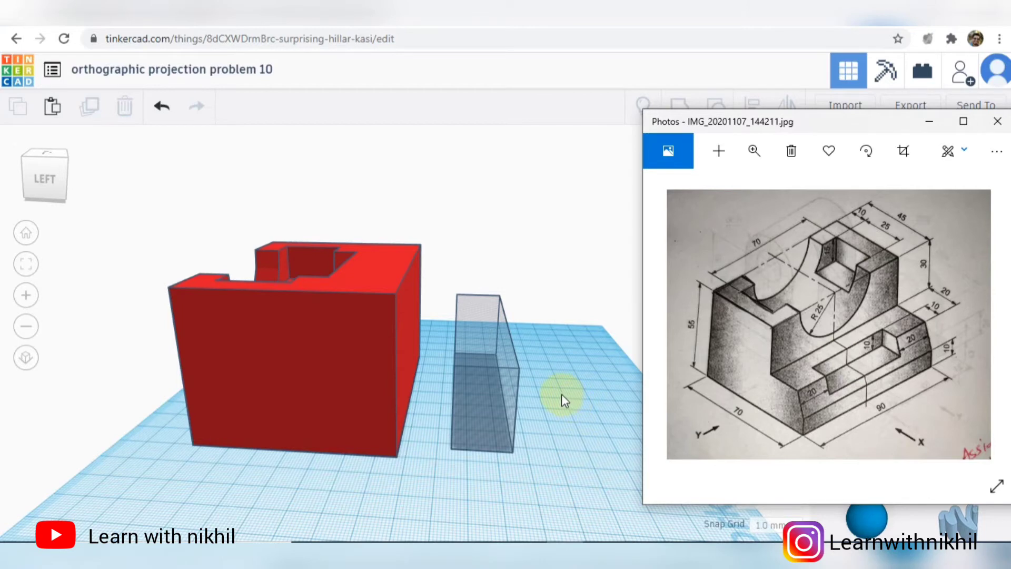
right_drag(562, 395, 591, 441)
click(571, 552)
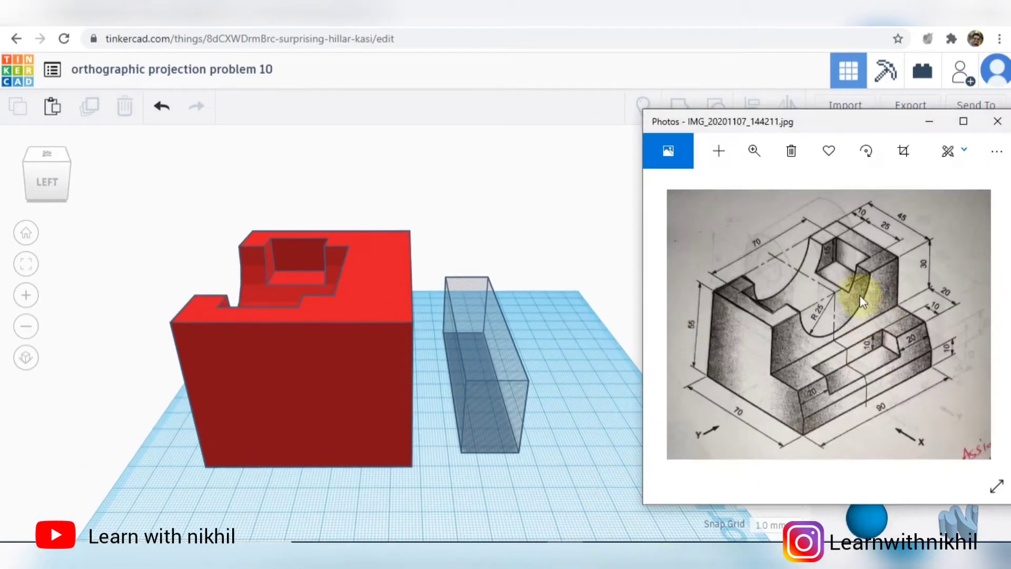
click(615, 364)
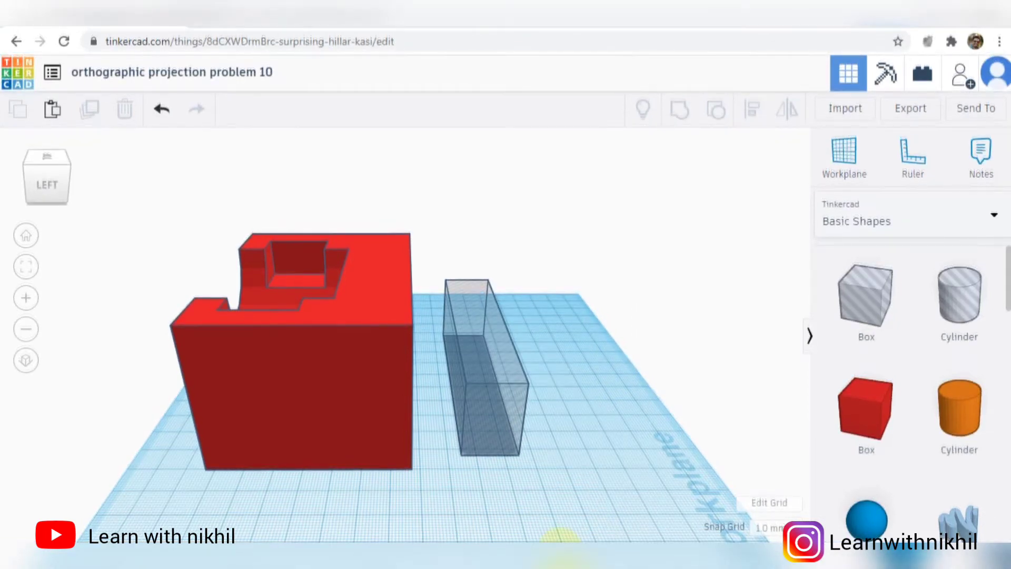
click(561, 550)
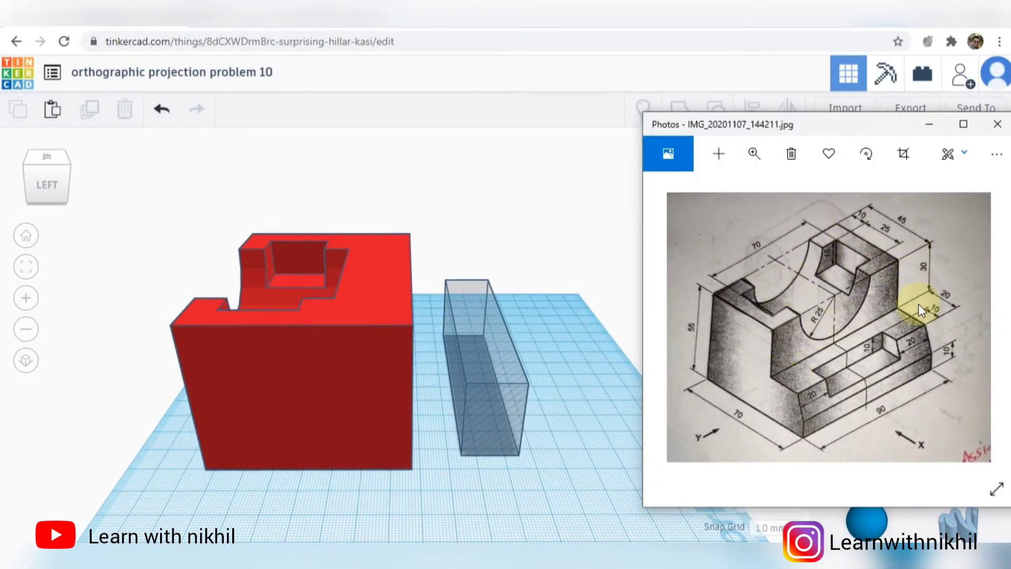
click(505, 402)
drag(506, 402, 456, 405)
- Align the hole box with the red block so their top faces and front faces are flush
key(ctrl+a)
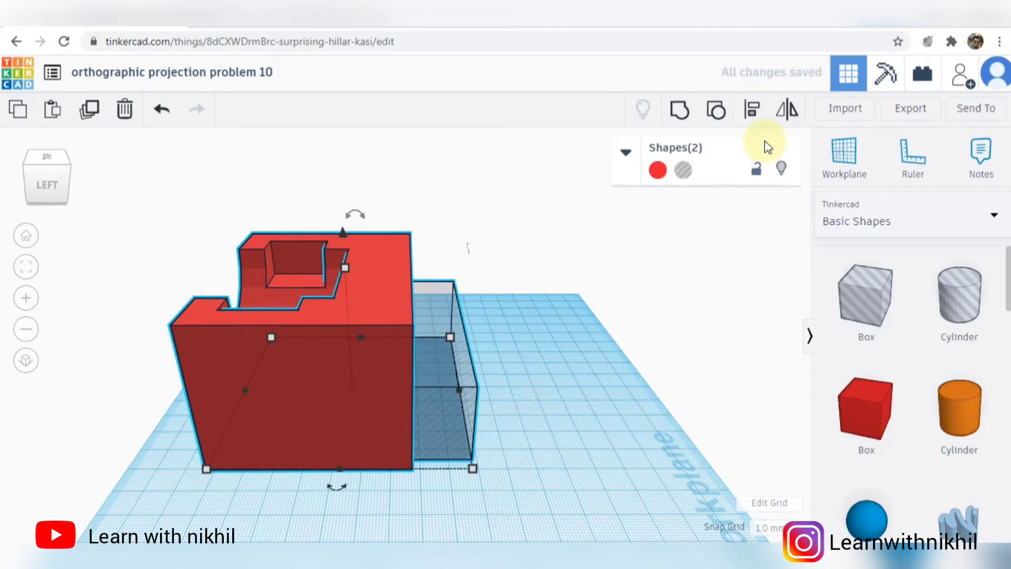
click(751, 111)
right_drag(589, 343, 592, 318)
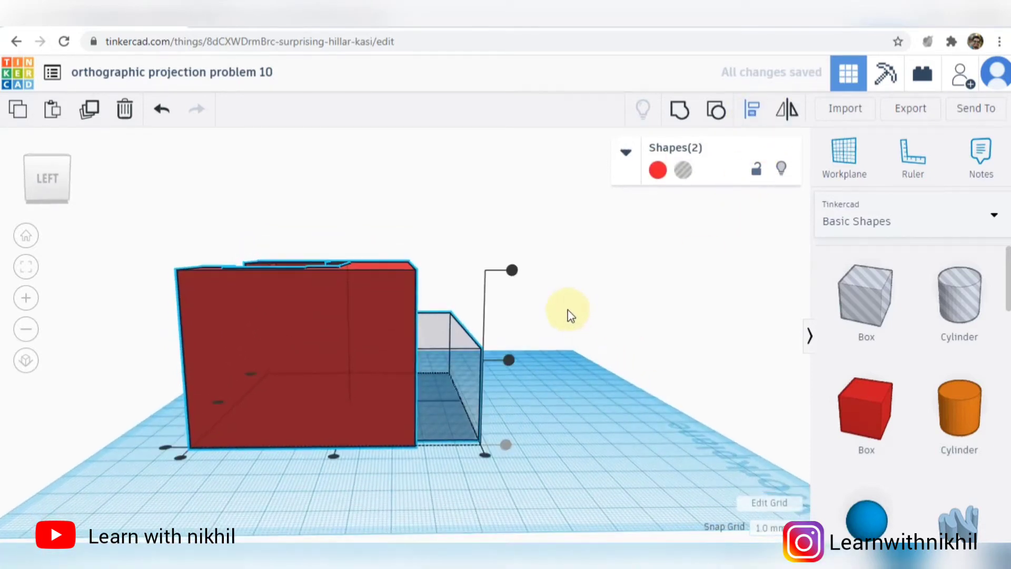
click(512, 270)
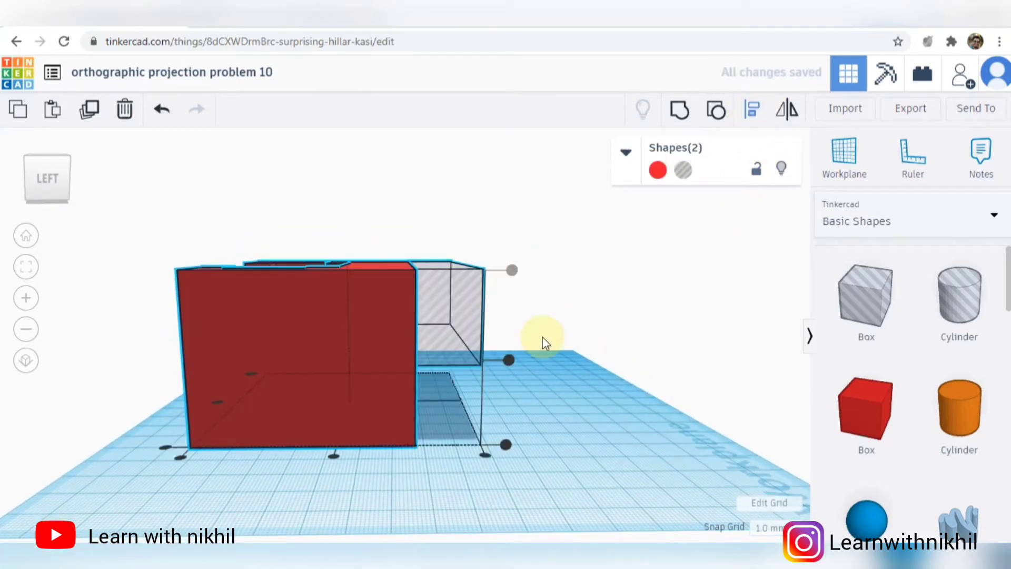
click(484, 455)
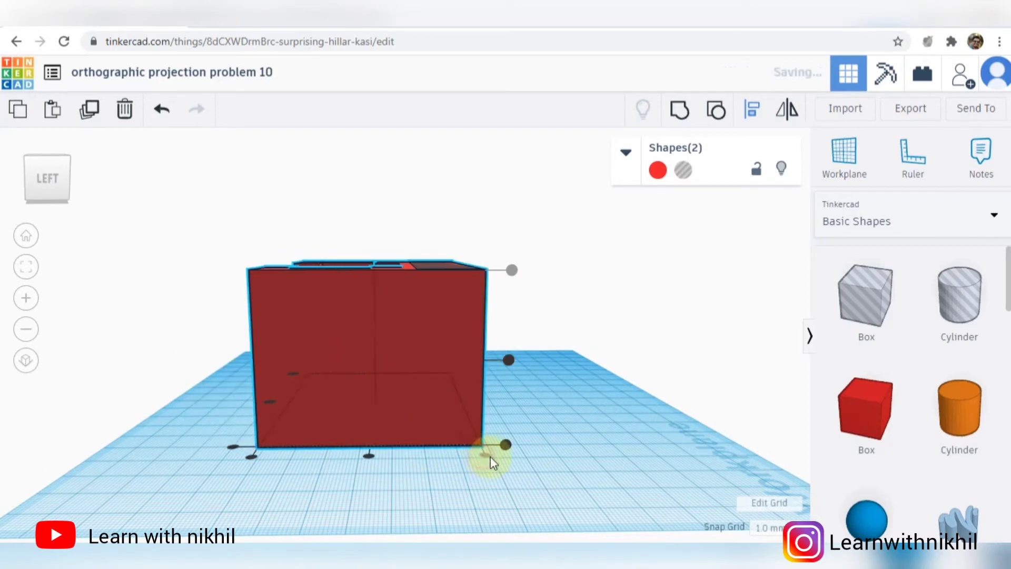
right_drag(536, 381, 471, 423)
click(751, 109)
- Check the step in the reference drawing and shift the hole box 5 mm inward from the red block's front face
key(alt+Tab)
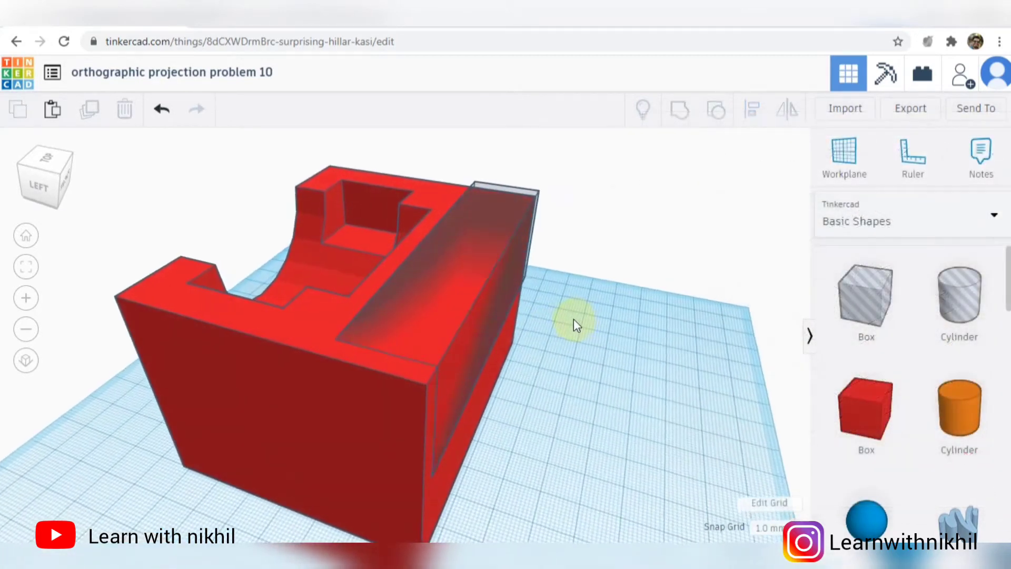
scroll(574, 318, up, 4)
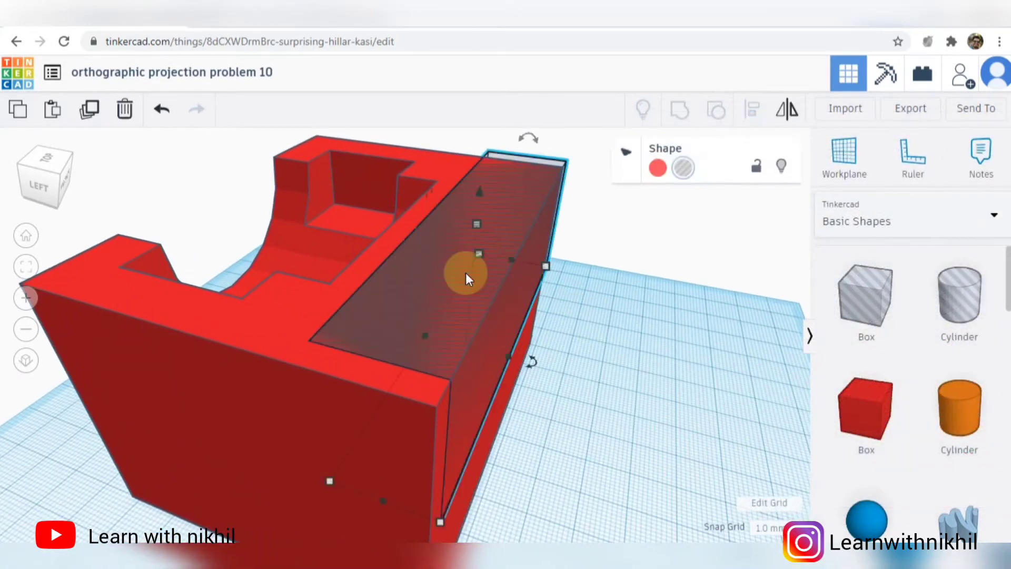
click(476, 292)
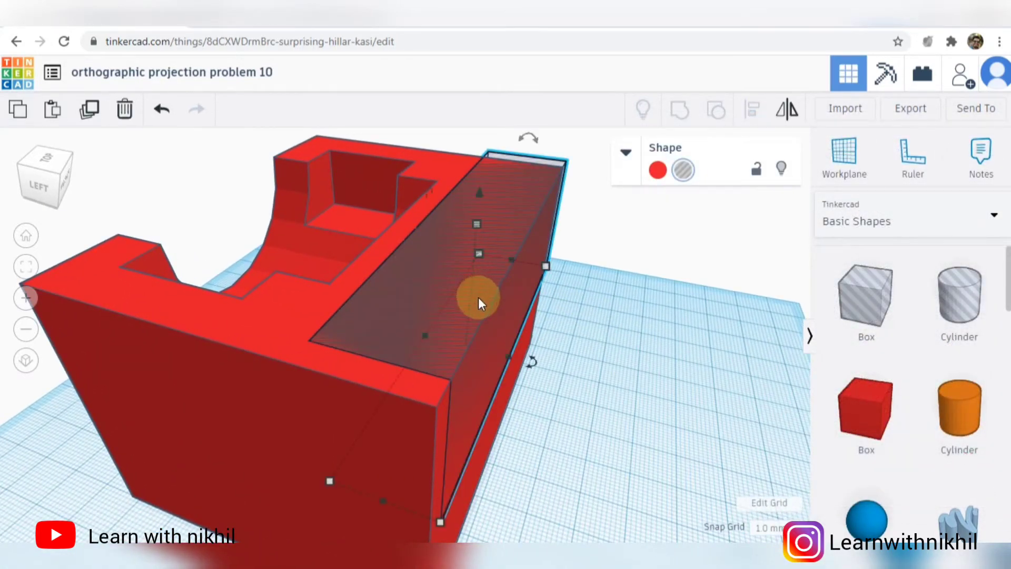
scroll(478, 297, down, 4)
drag(460, 300, 457, 299)
click(437, 453)
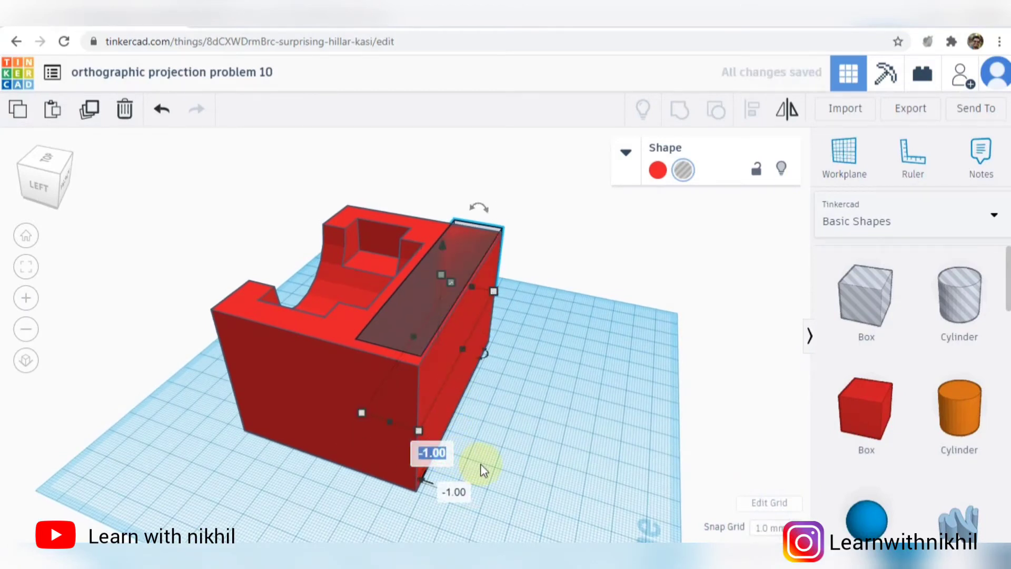
text(06)
key(BackSpace)
key(BackSpace)
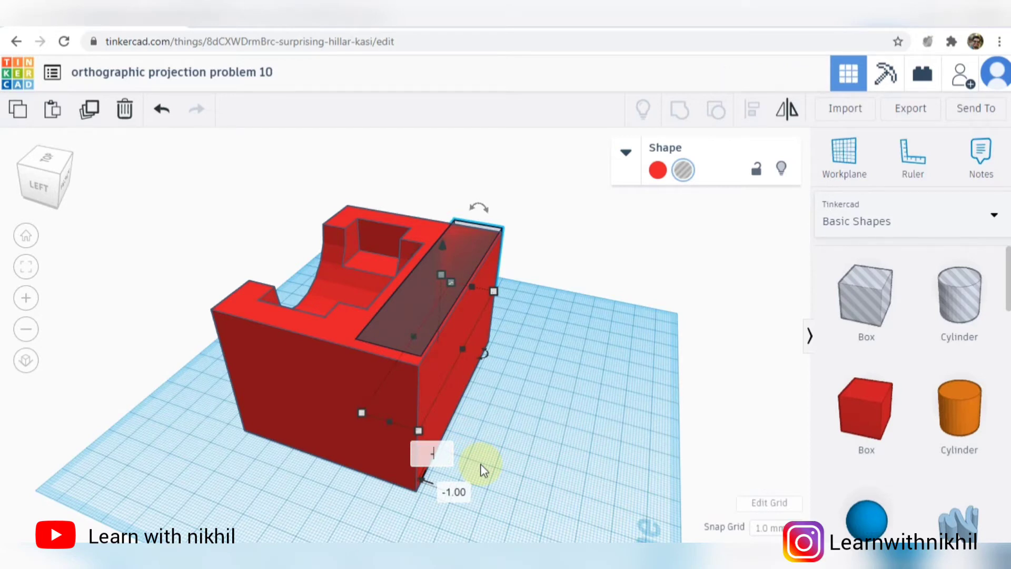
text(-5)
key(Return)
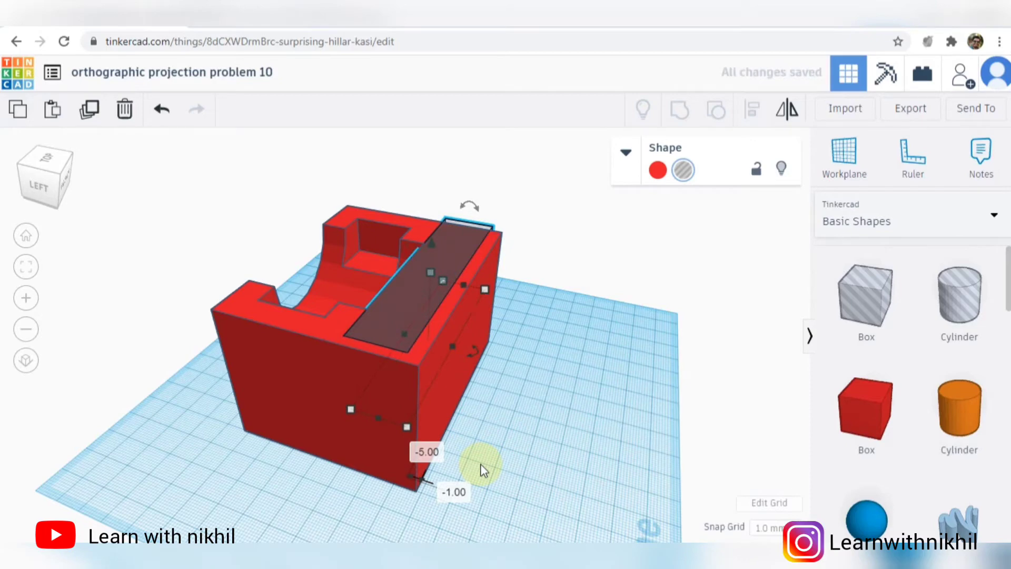
- Align the hole box with the red block so it is centred along the block's 90 mm length
right_drag(579, 395, 504, 455)
key(ctrl+a)
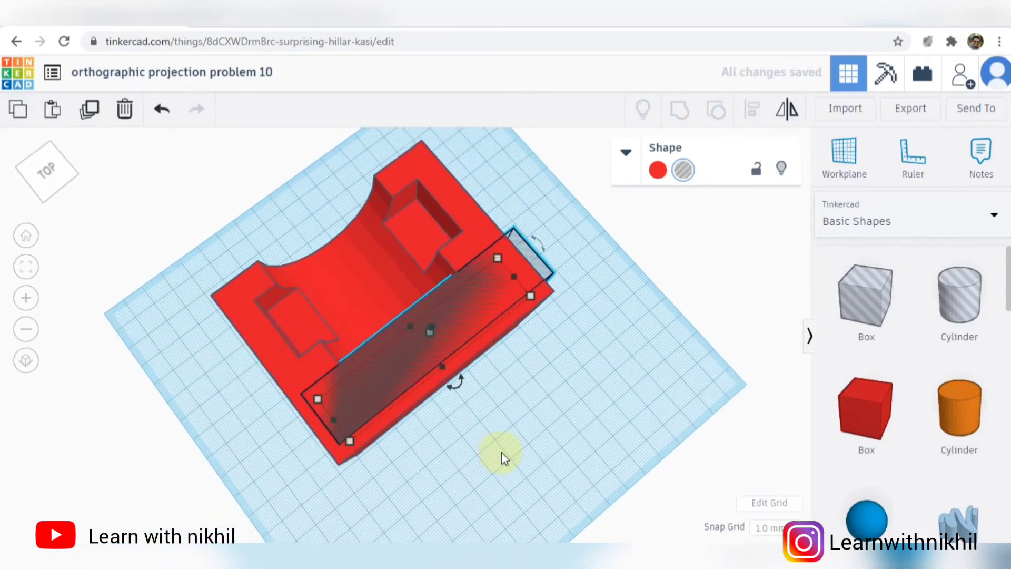
click(752, 109)
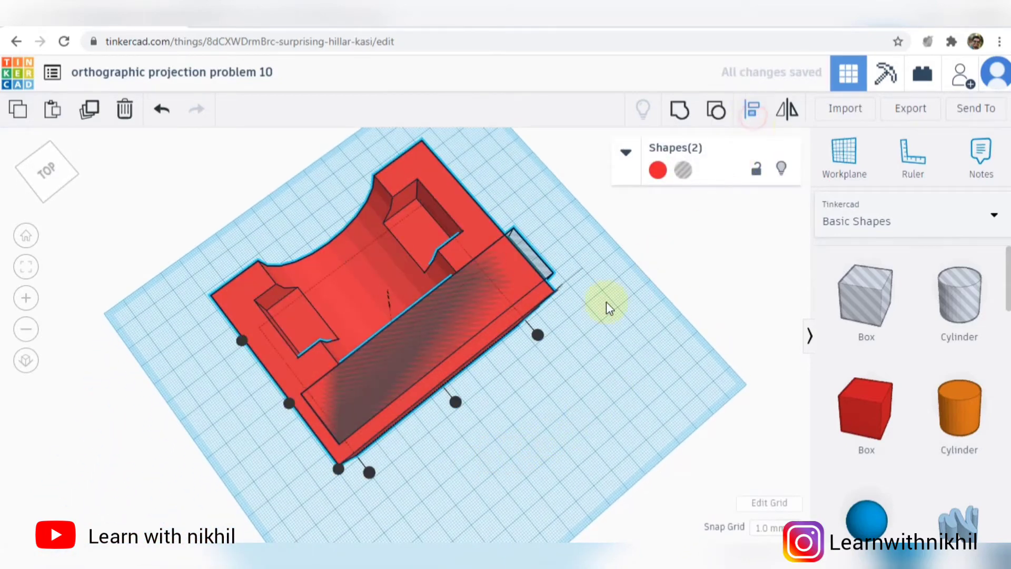
click(456, 403)
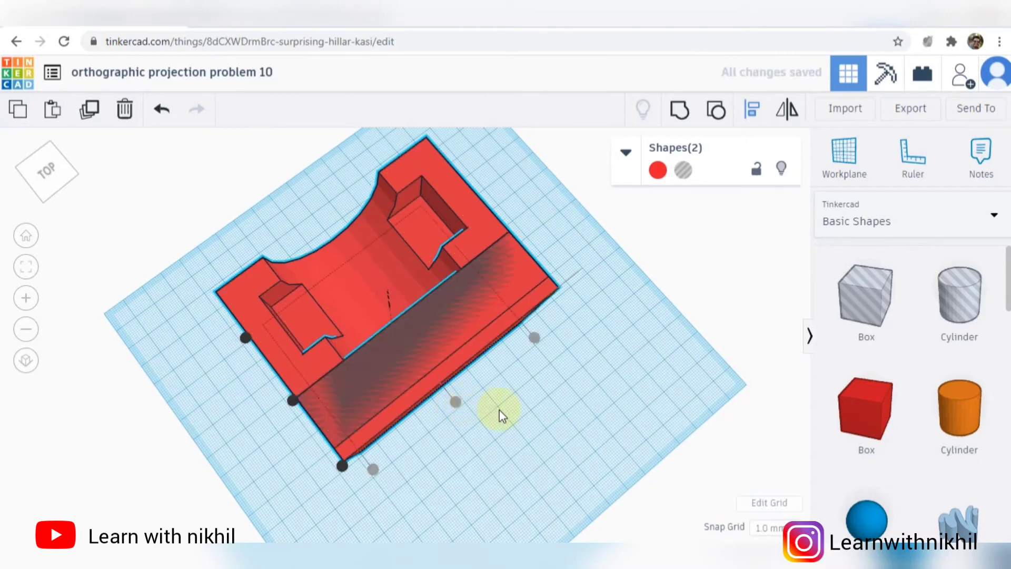
right_drag(503, 414, 595, 339)
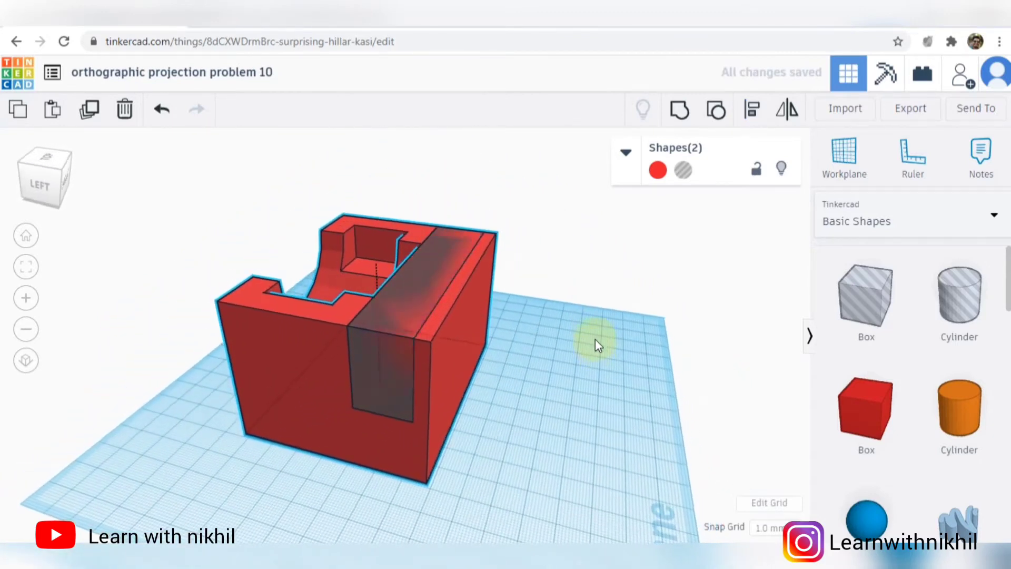
- Try to cut the front step by grouping the hole box with the red block, and compare it with the reference drawing
click(680, 111)
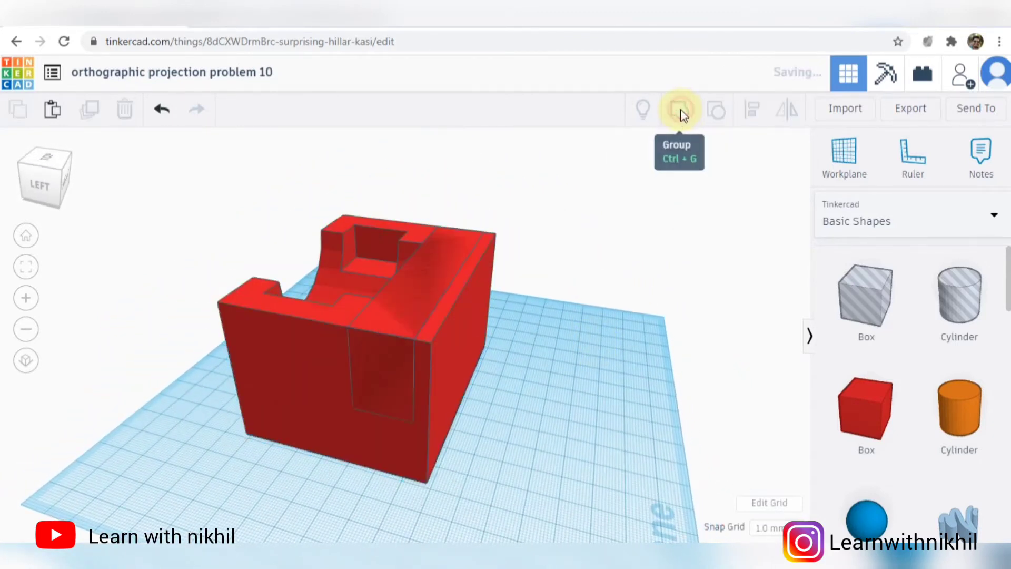
click(593, 343)
click(558, 553)
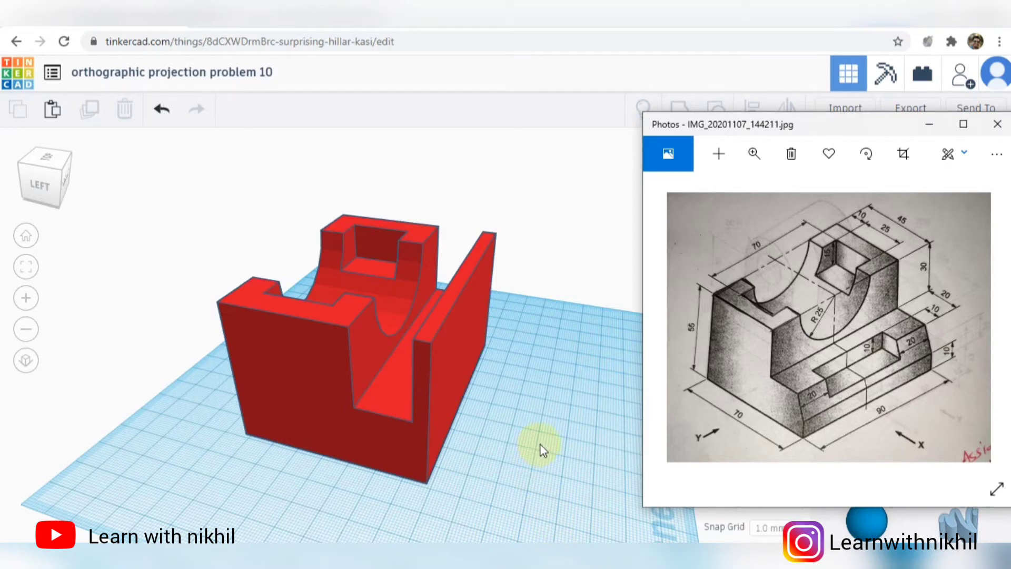
- Undo the grouping of the hole box and the red block
click(564, 416)
key(ctrl+z)
key(ctrl+z)
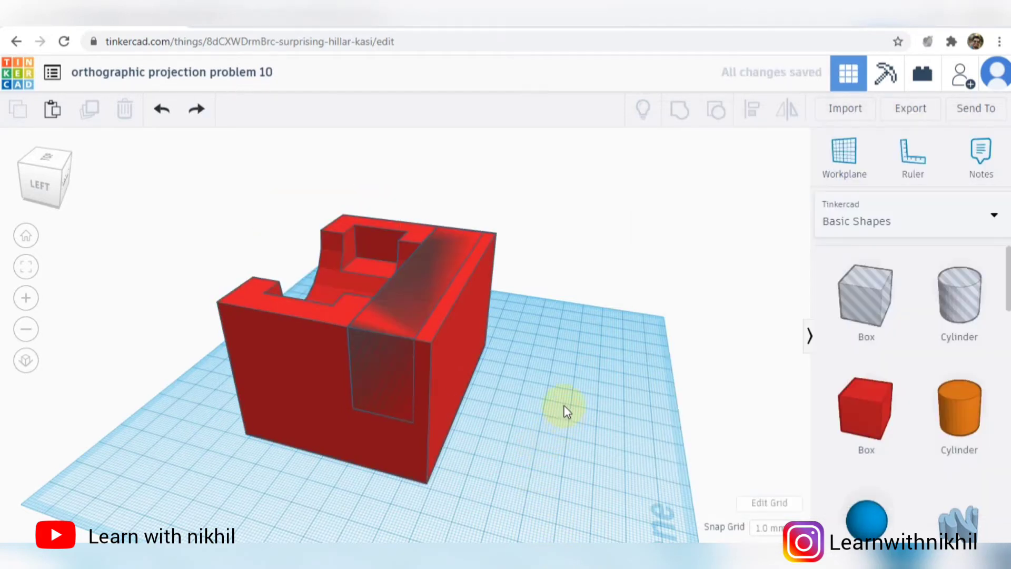
- Set the hole box's width to 30 mm so it extends past the block's front face, and check the step in the reference drawing
click(384, 358)
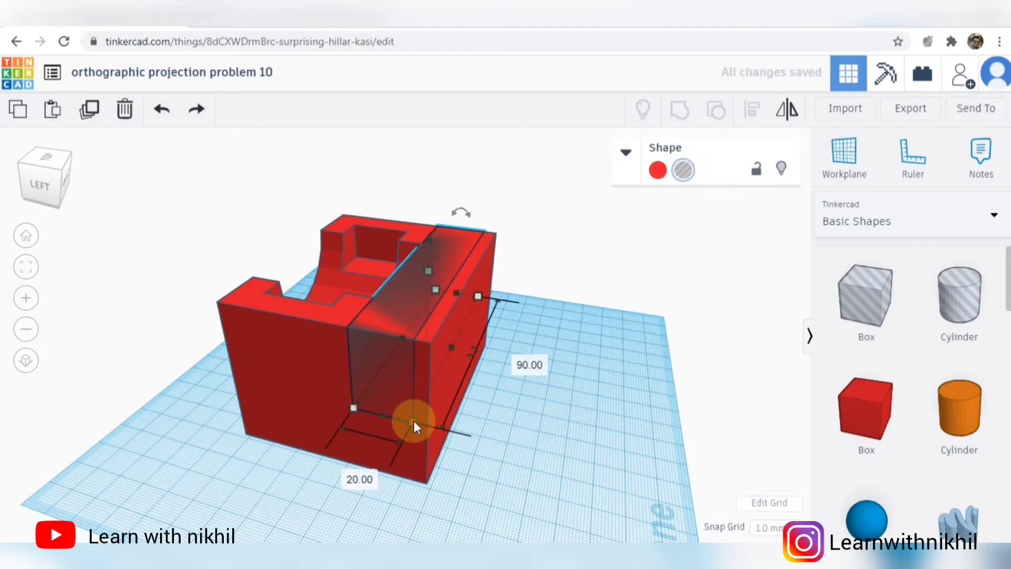
click(347, 474)
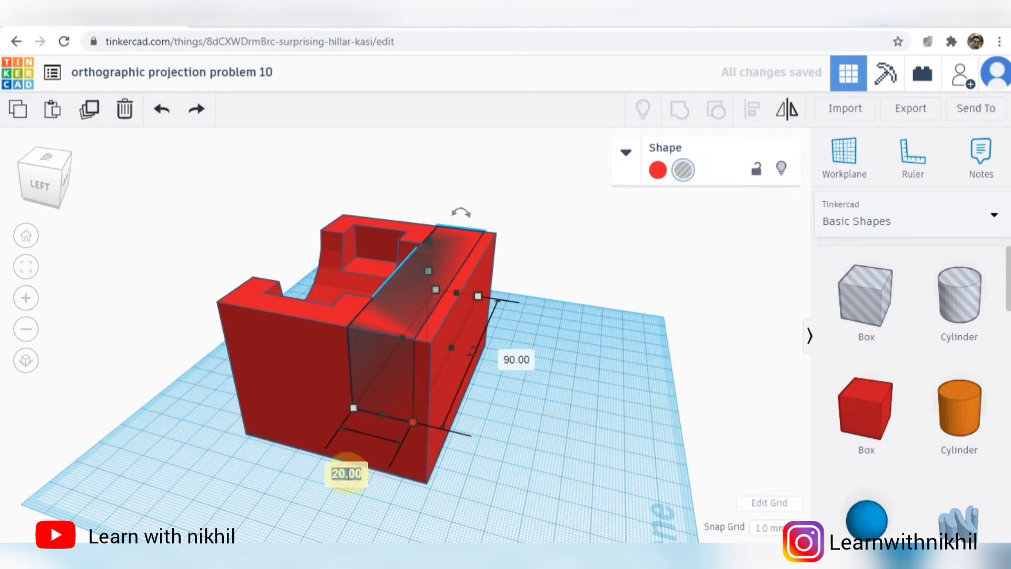
text(30)
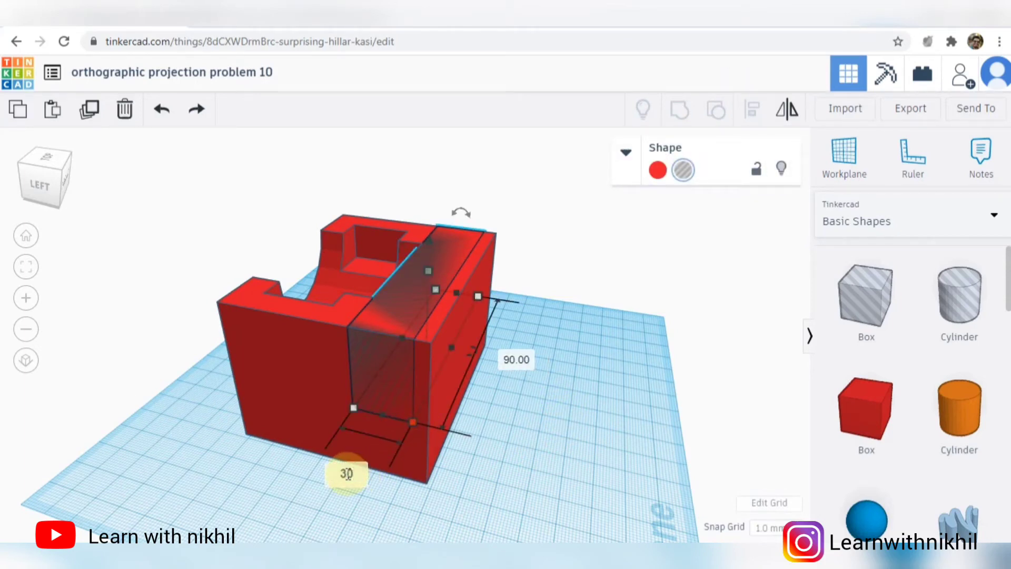
key(Return)
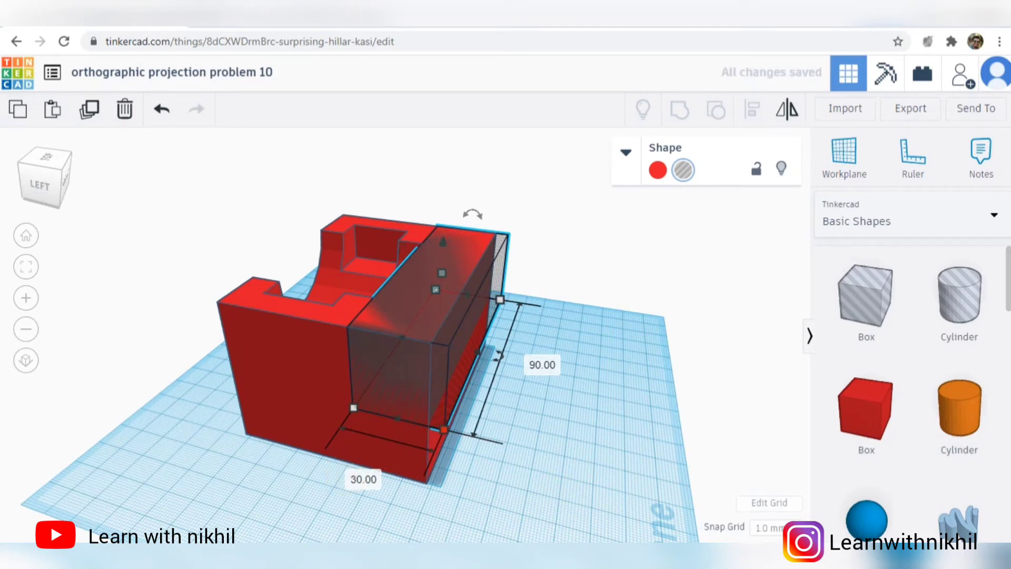
key(alt+Tab)
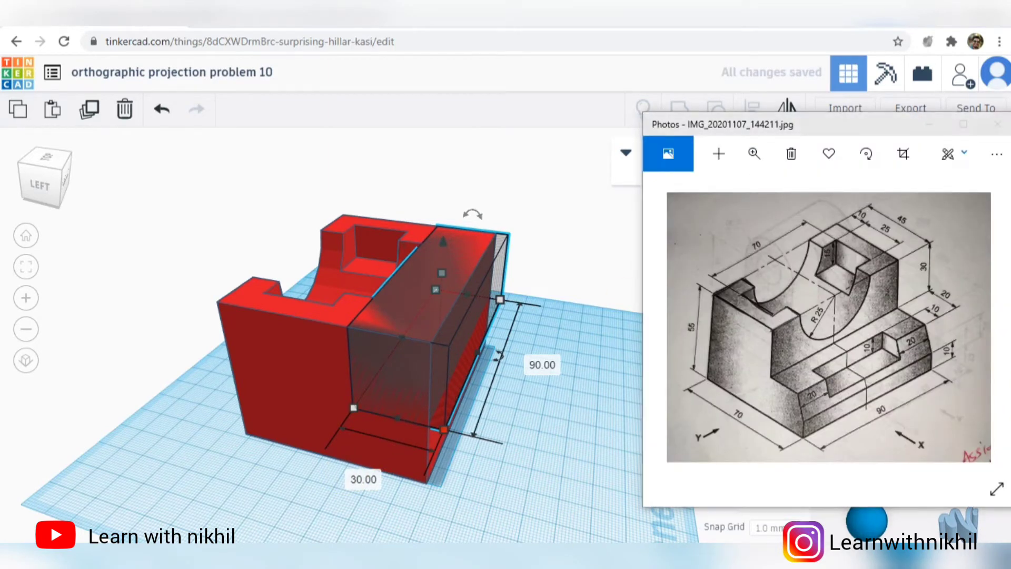
key(alt+Tab)
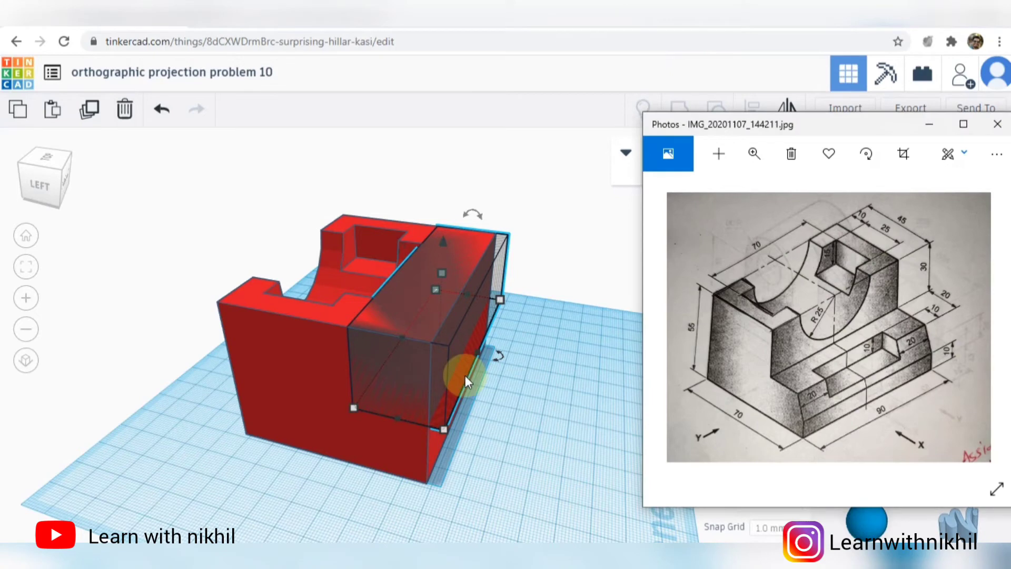
- Group the hole box with the red block to cut the front step
right_drag(564, 292, 503, 387)
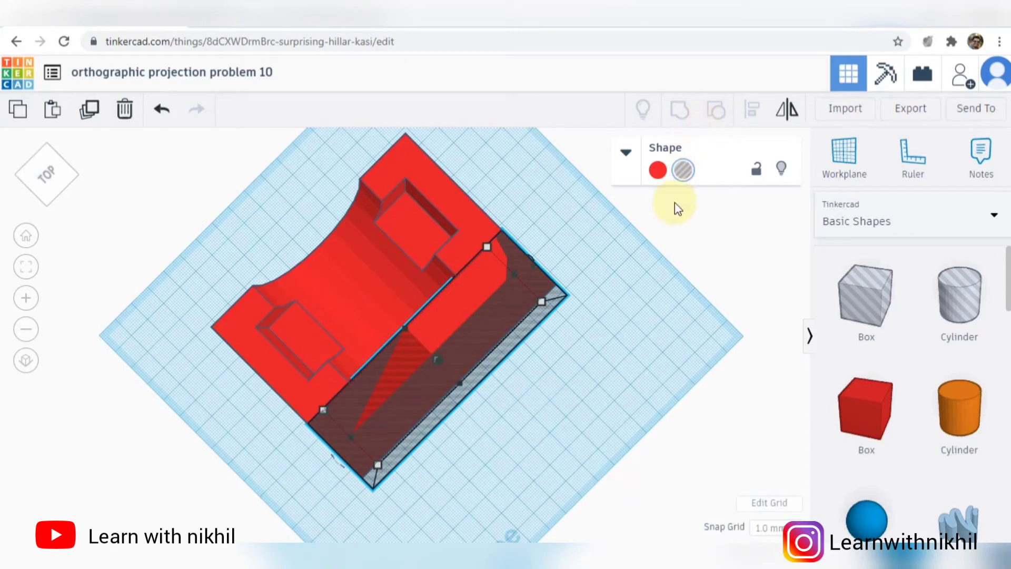
key(ctrl+a)
click(671, 104)
- Inspect the stepped part from several angles and check the front slot's dimensions in the reference drawing
right_drag(663, 367, 551, 290)
scroll(549, 284, up, 3)
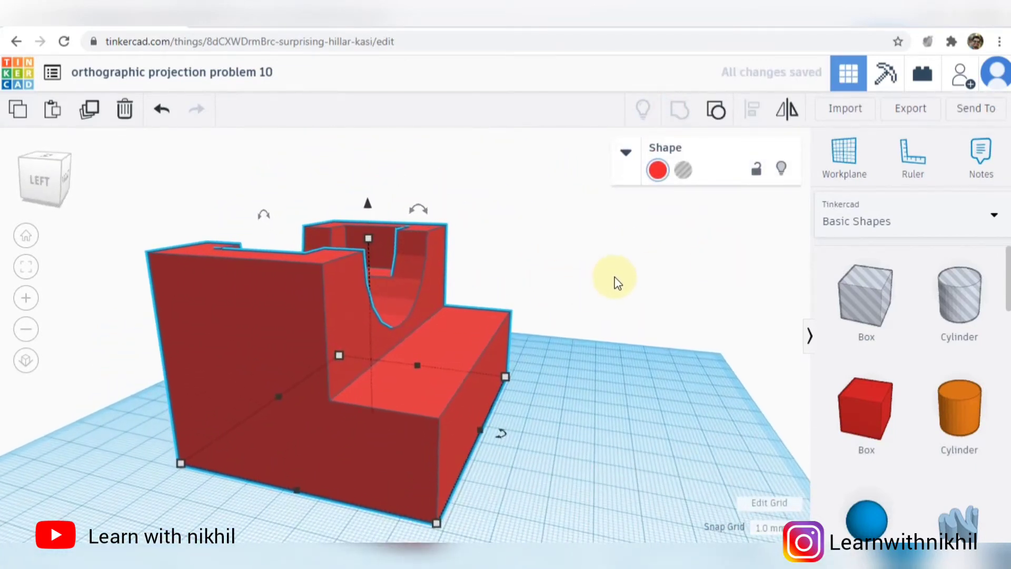
right_drag(612, 309, 620, 397)
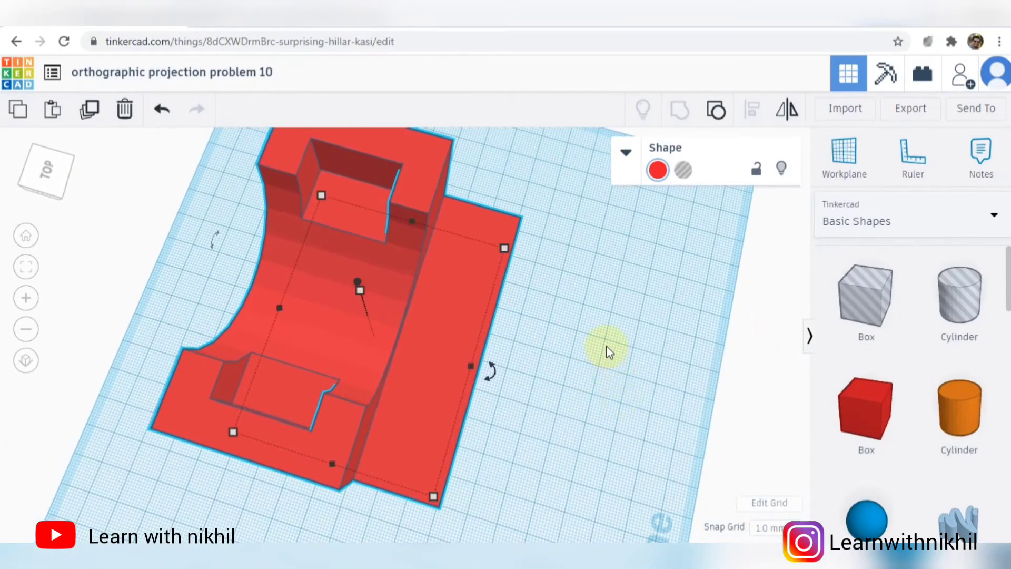
scroll(610, 342, up, 2)
right_drag(609, 343, 530, 244)
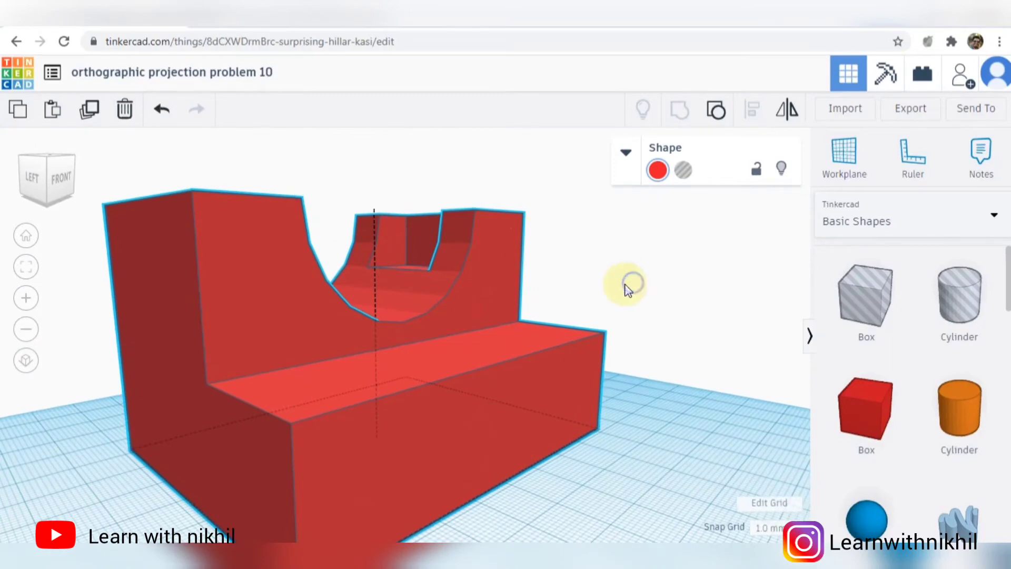
right_drag(627, 282, 662, 326)
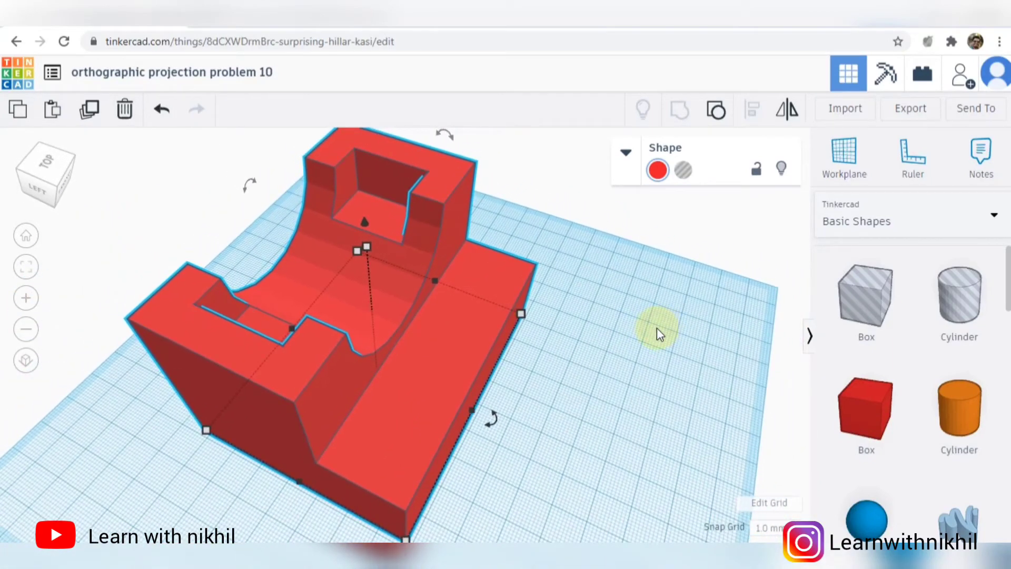
click(603, 539)
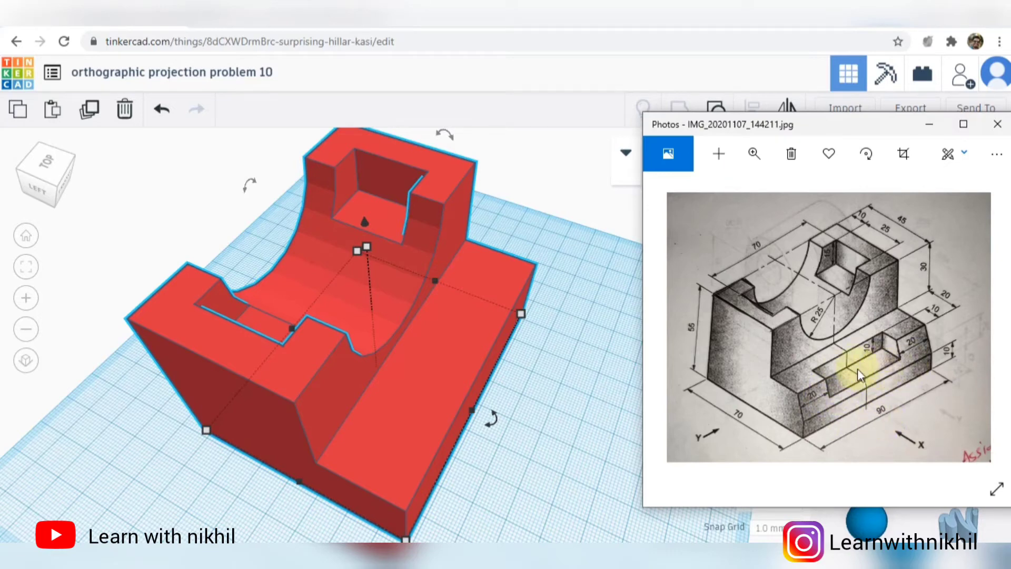
click(606, 413)
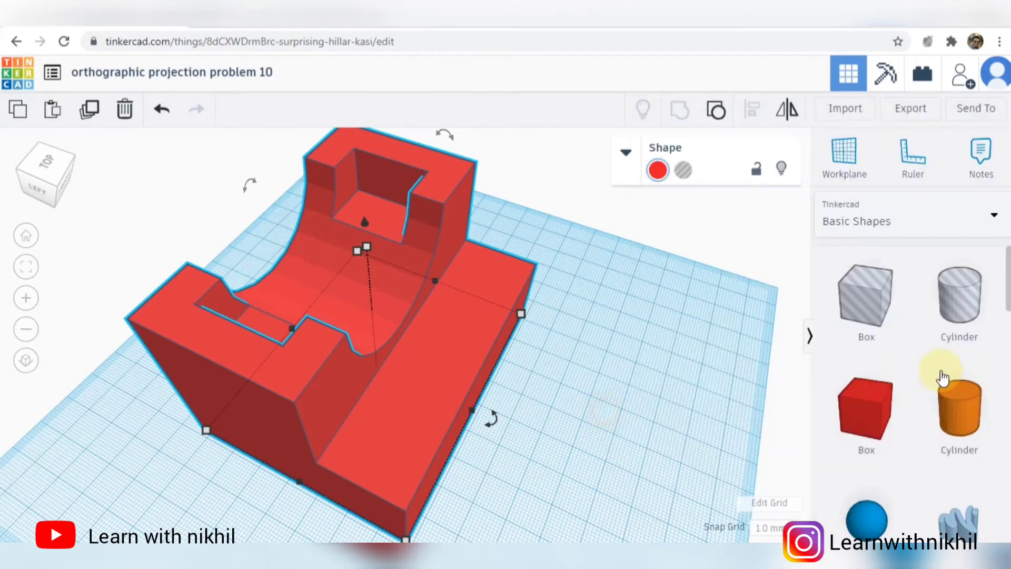
- Add a hole box in front of the step and set its length to 50 mm and its height to 10 mm
drag(885, 315, 506, 432)
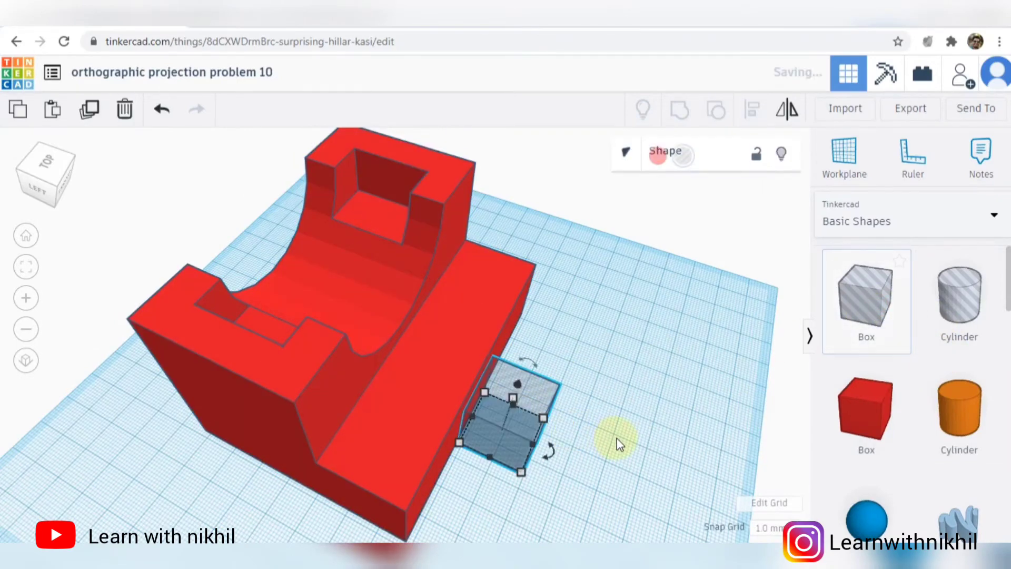
scroll(535, 433, down, 3)
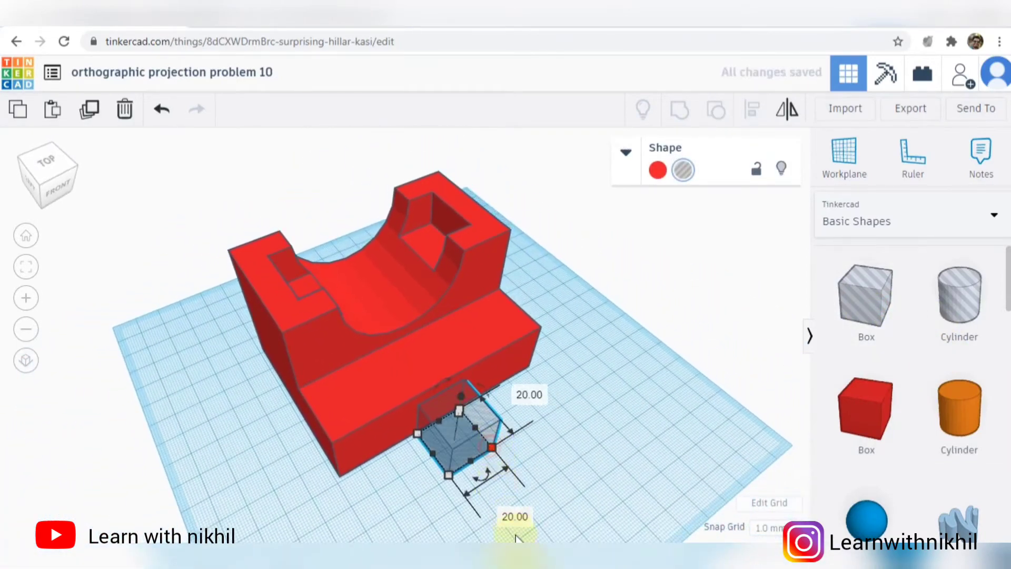
click(516, 516)
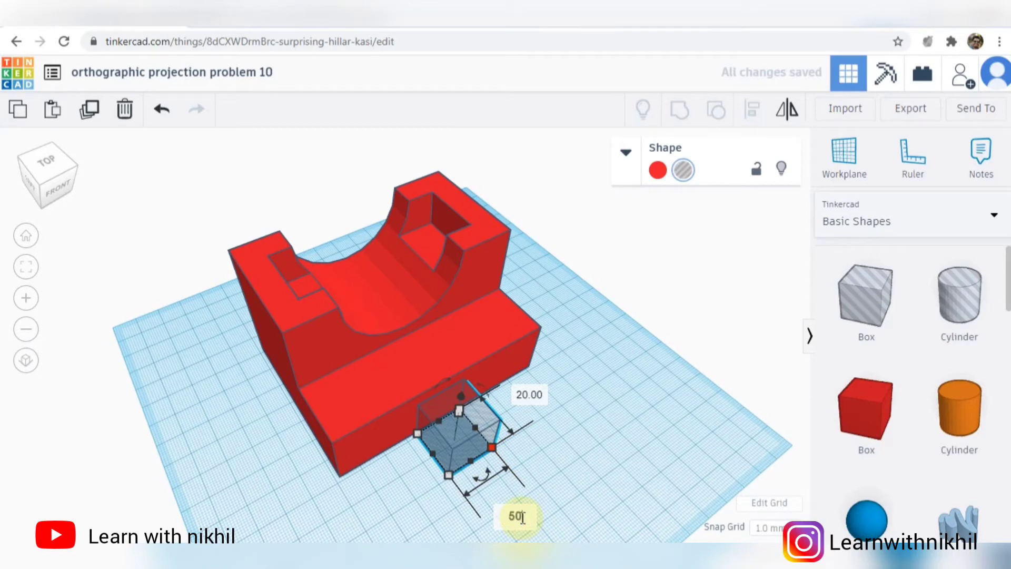
key(Return)
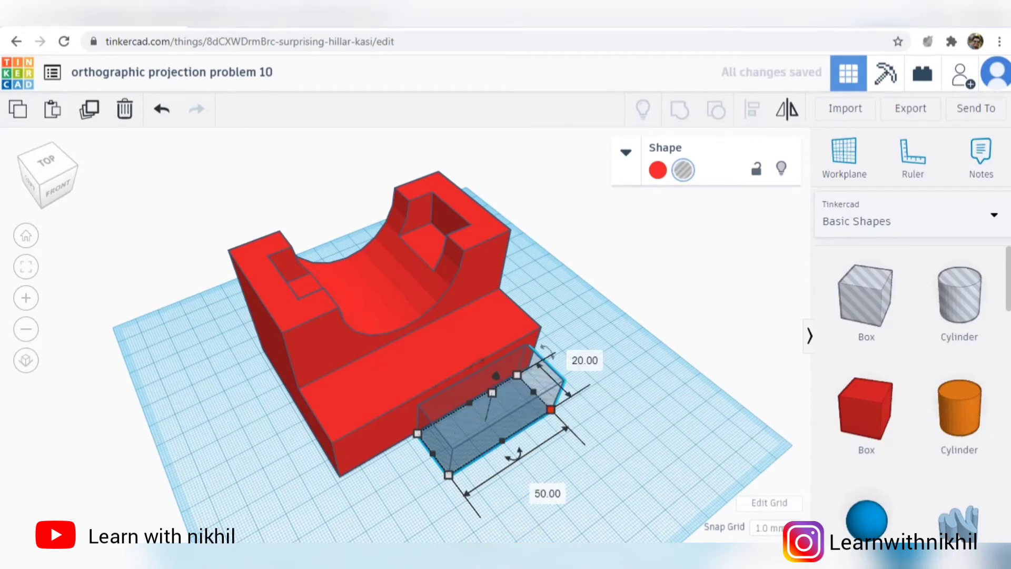
right_drag(650, 448, 678, 363)
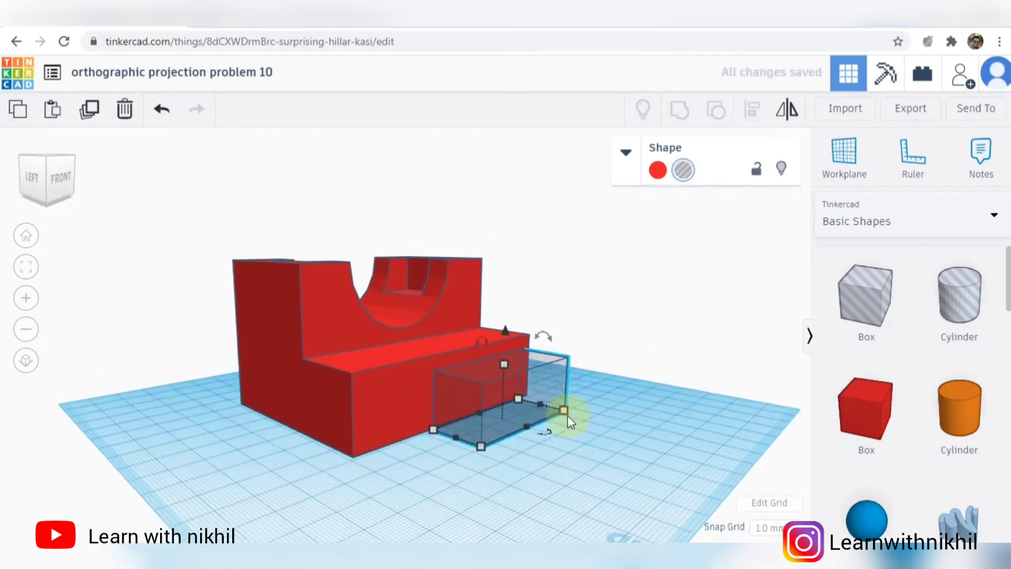
click(583, 392)
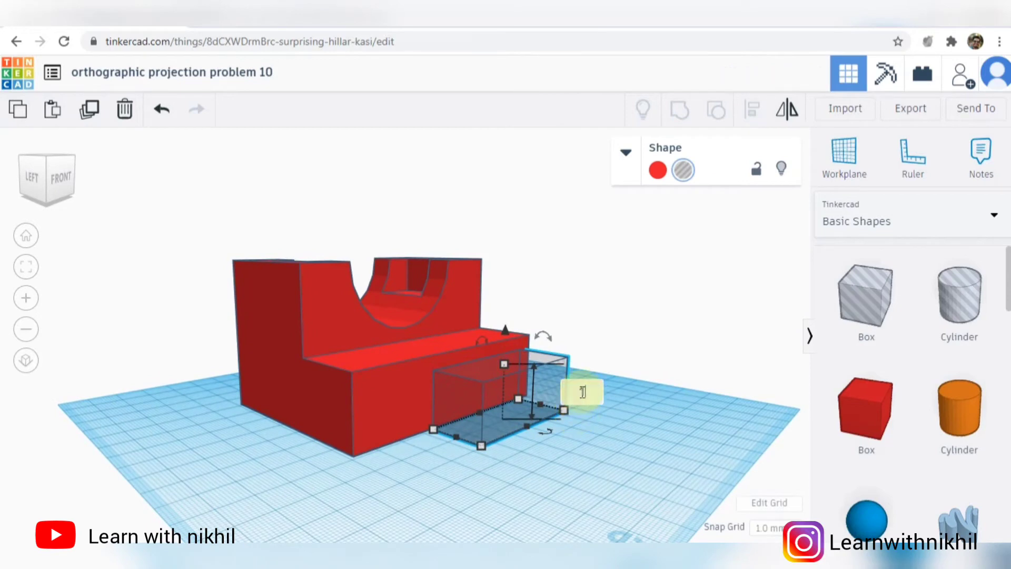
text(10)
key(Return)
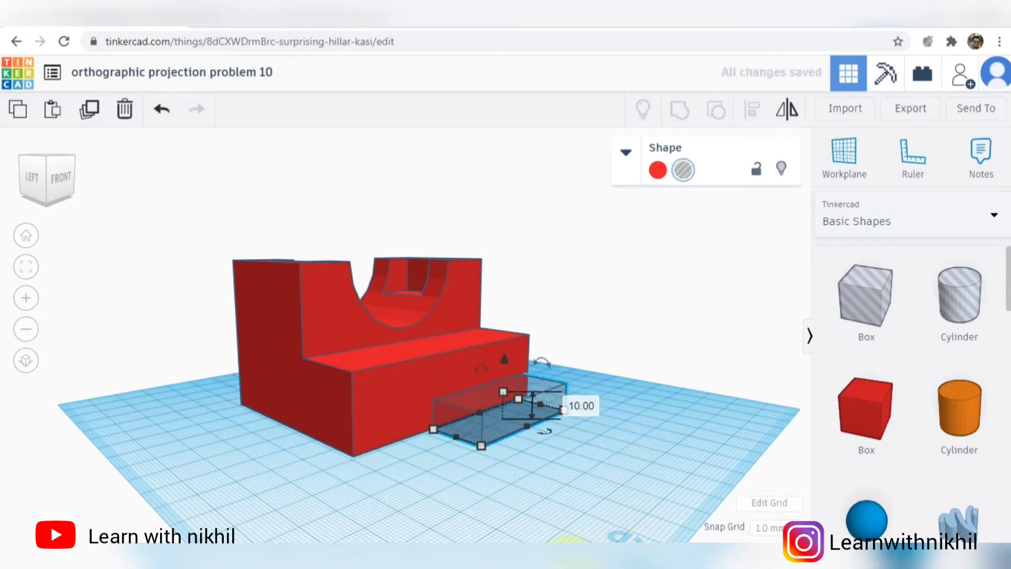
- Check the slot in the reference drawing and move the hole box slightly into the step's front face
key(alt+Tab)
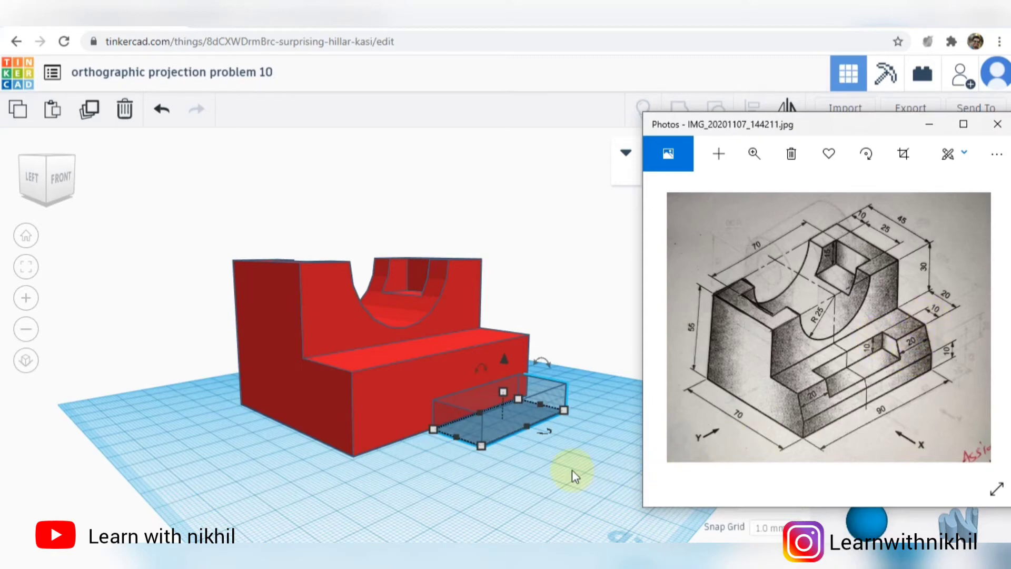
right_drag(564, 476, 675, 522)
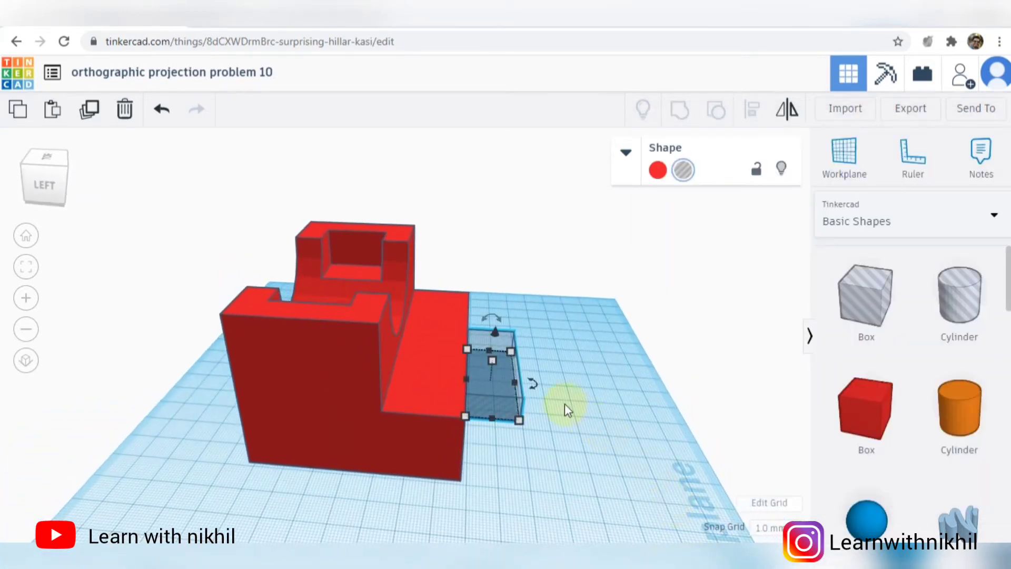
mouse_move(501, 402)
mouse_down()
mouse_move(497, 441)
mouse_move(497, 416)
mouse_up()
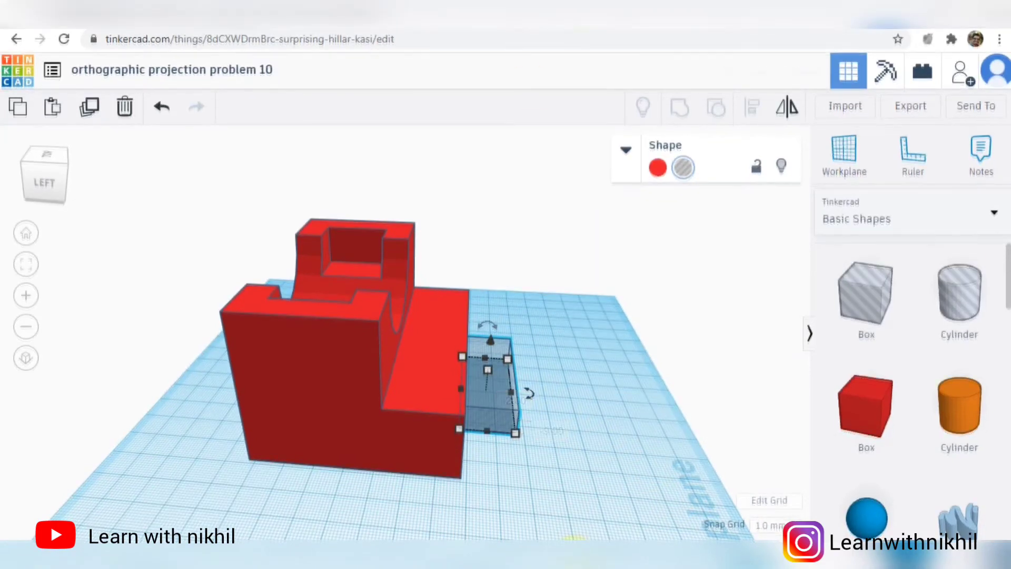
key(alt+Tab)
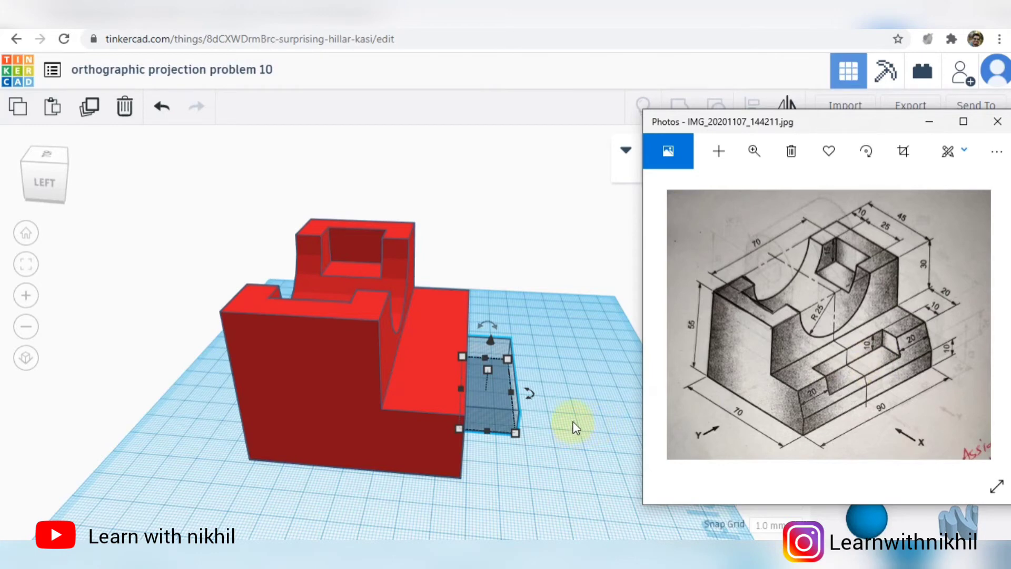
key(alt+Tab)
- Align the 50 mm hole box with the red block so it is centred along the block's length
right_drag(571, 364, 531, 401)
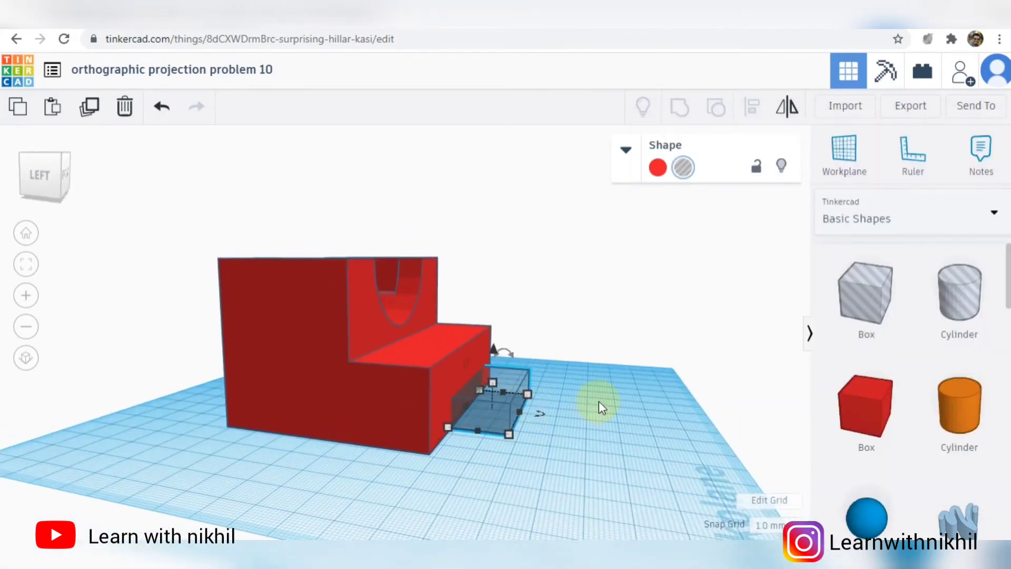
right_drag(599, 402, 491, 419)
key(ctrl+a)
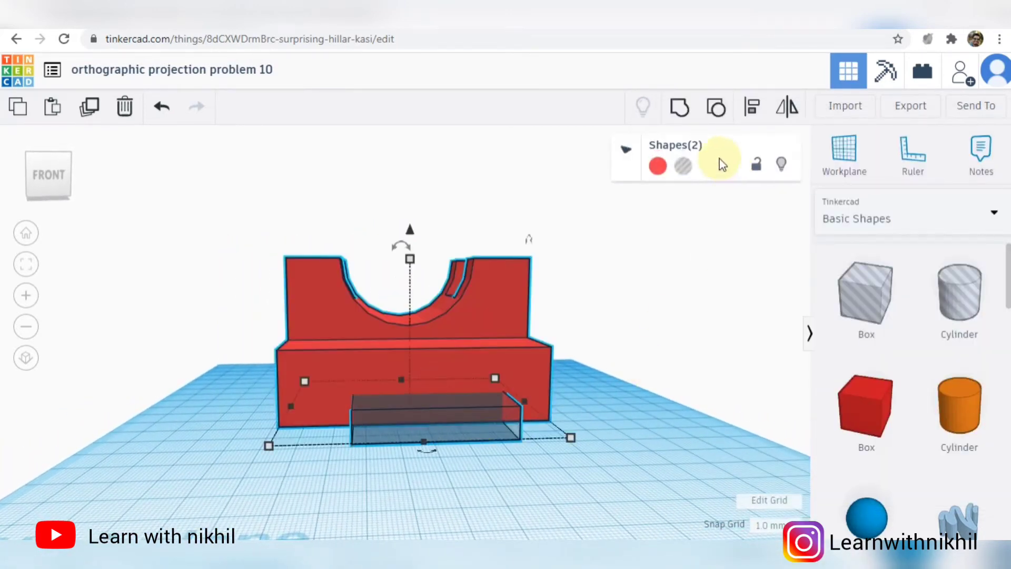
click(752, 106)
click(428, 451)
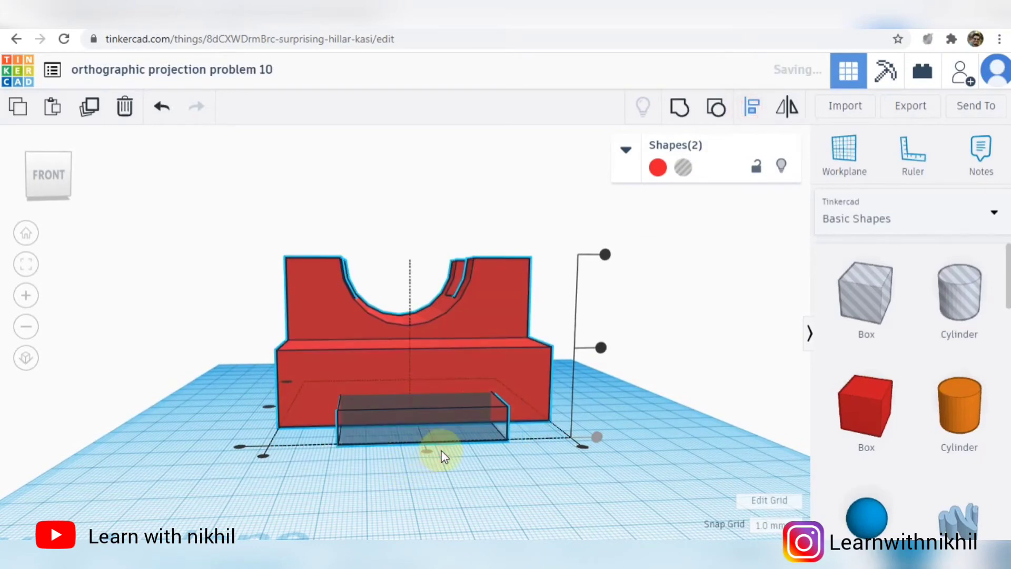
right_drag(460, 467, 606, 368)
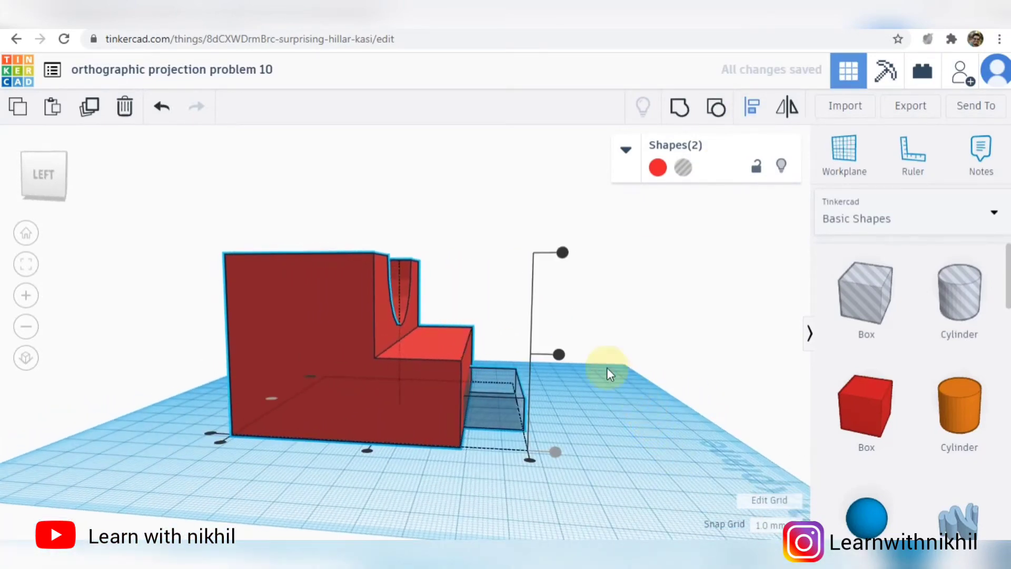
- Raise the 50 mm hole box to 15 mm above the workplane, so its top is flush with the step's top face
click(560, 355)
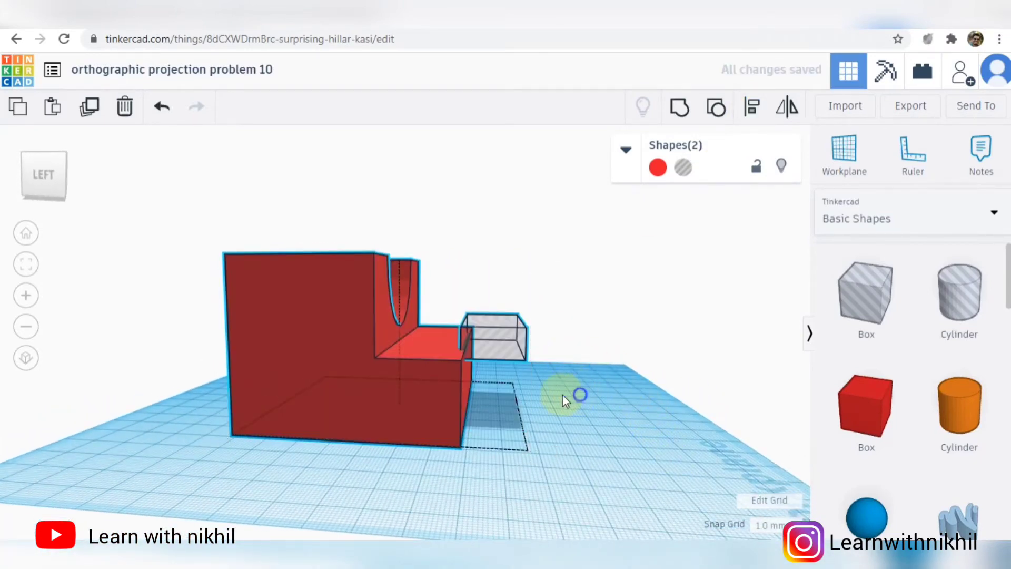
right_drag(562, 394, 543, 440)
scroll(543, 440, up, 5)
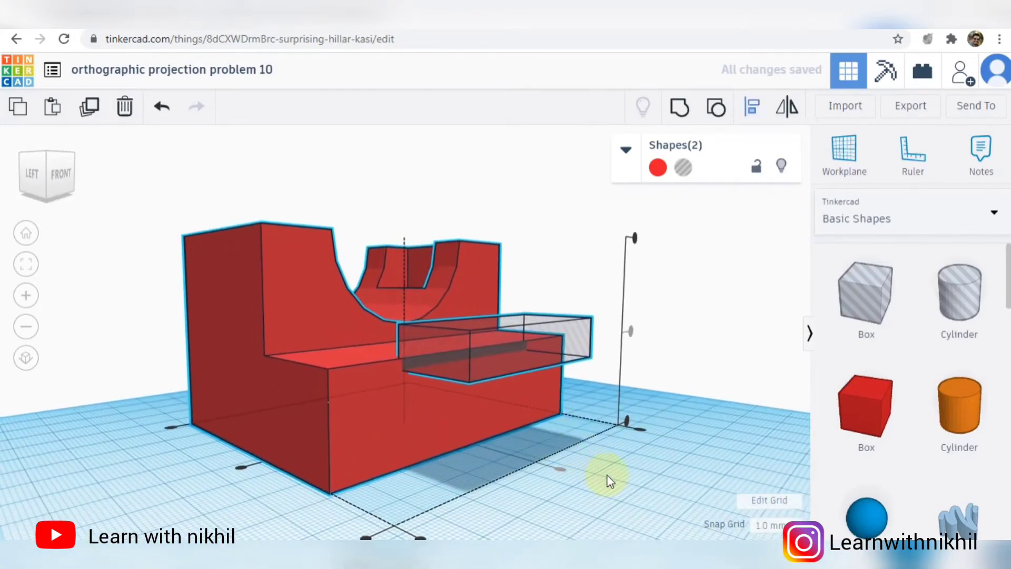
click(641, 508)
right_drag(641, 508, 680, 497)
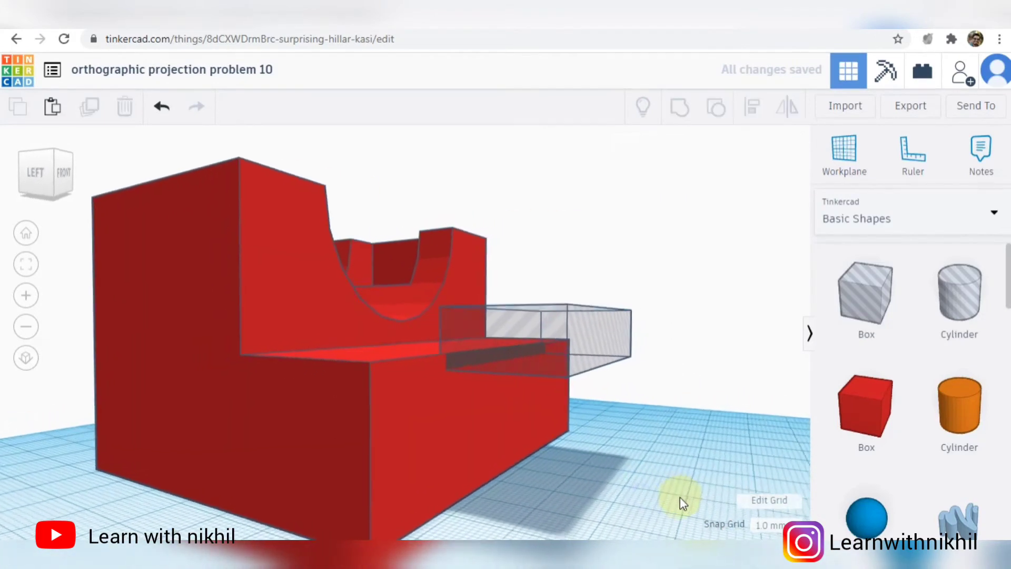
click(556, 359)
drag(555, 359, 559, 350)
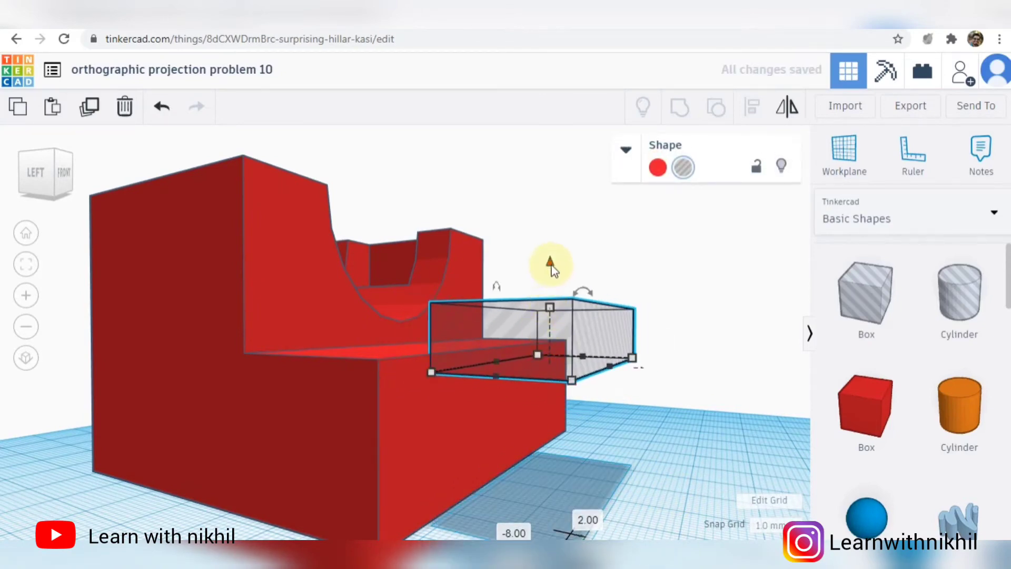
drag(552, 268, 544, 311)
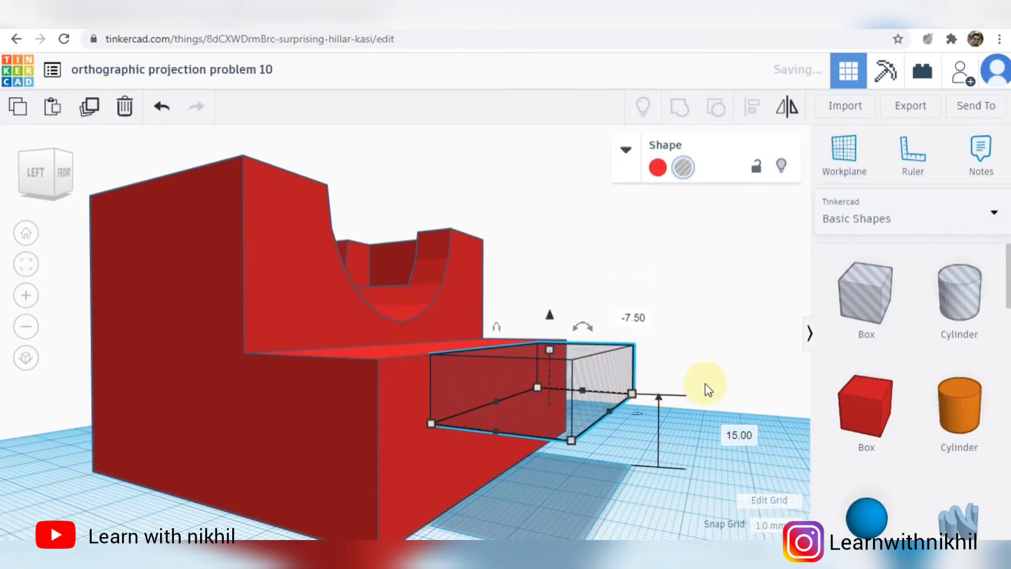
- Align the hole box and the red block so the box is centred along the block's length
right_drag(706, 383, 574, 401)
shift+click(591, 412)
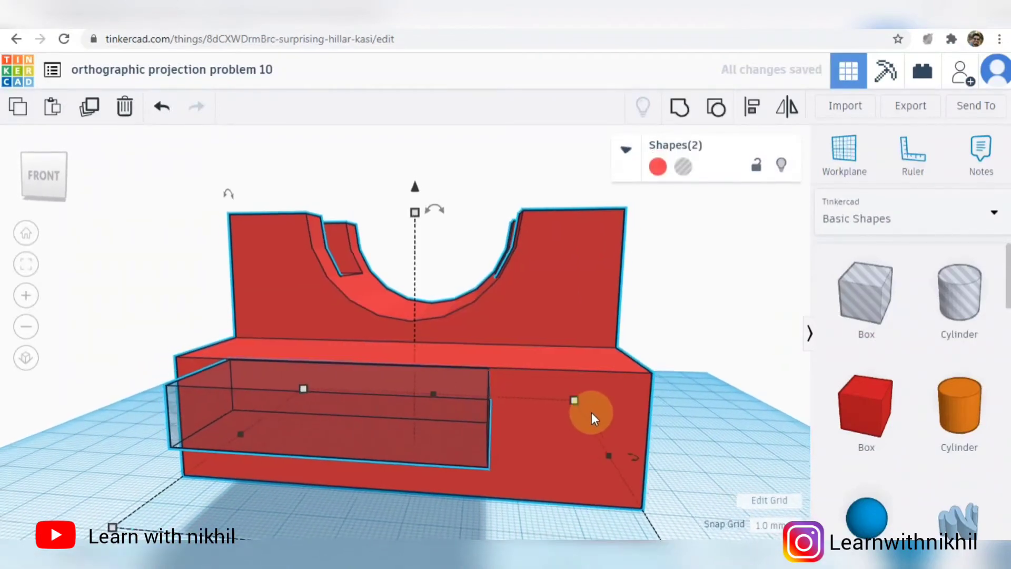
scroll(592, 412, down, 2)
click(751, 106)
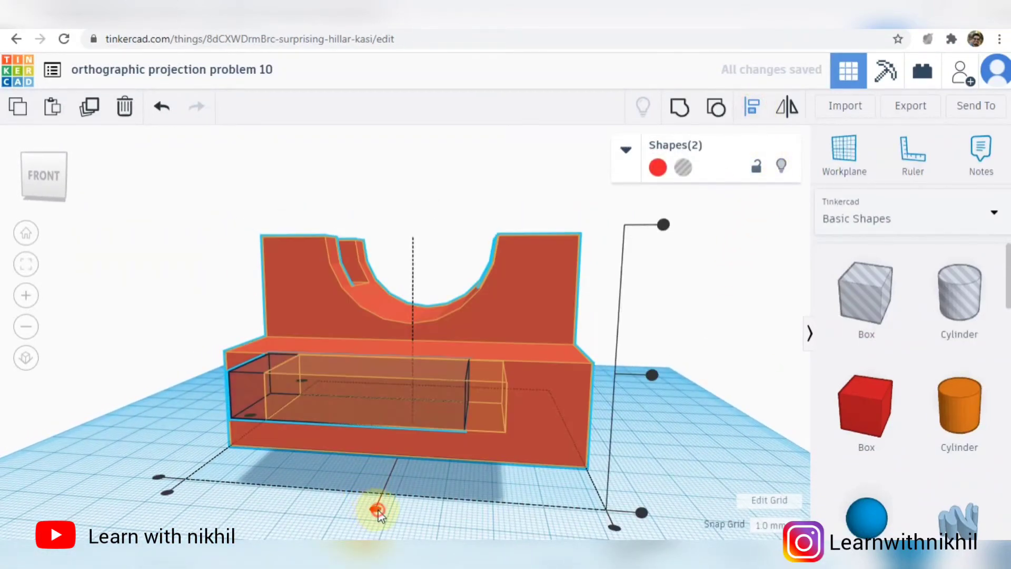
click(378, 514)
- Align the hole box flush with the front face of the block's step
right_drag(638, 447, 820, 460)
right_drag(627, 480, 681, 444)
scroll(513, 419, up, 2)
click(702, 446)
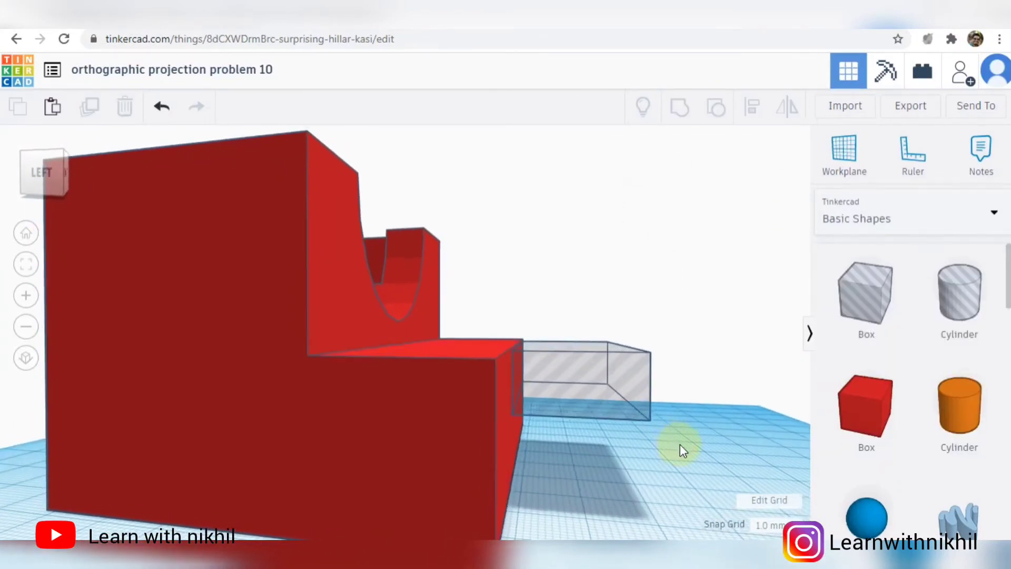
key(ctrl+a)
key(f)
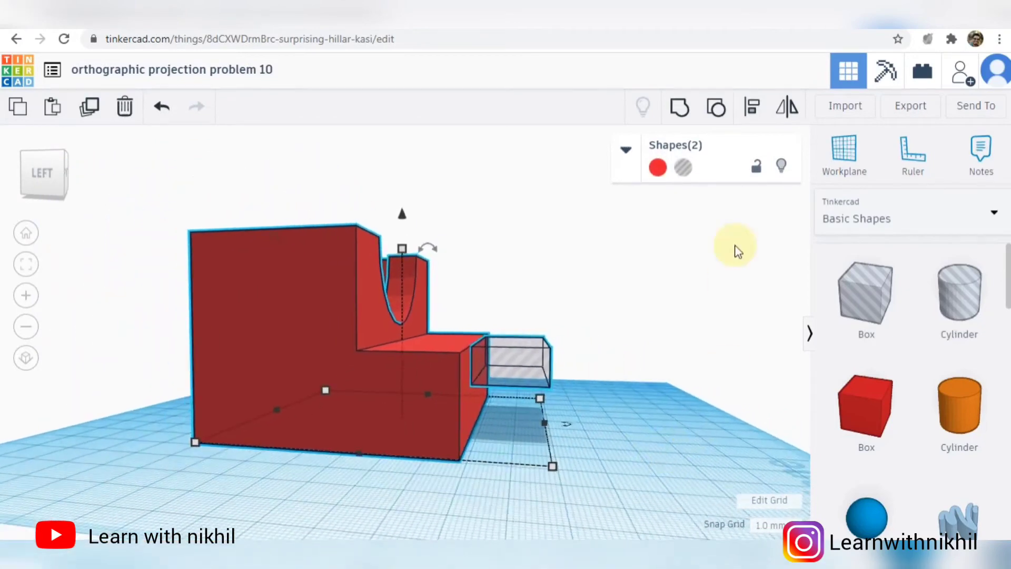
click(751, 107)
click(534, 456)
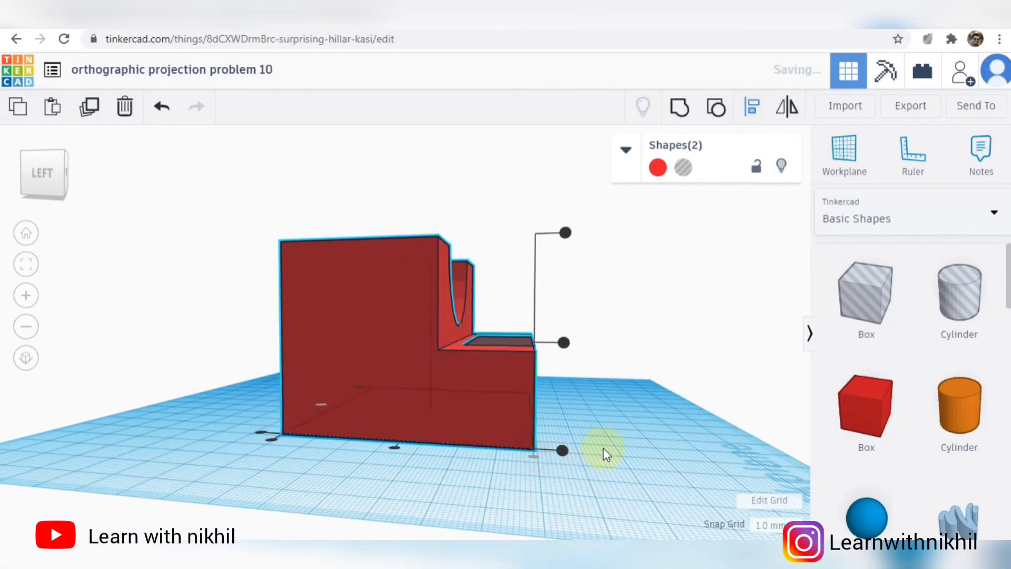
- Group the hole box with the red block to cut the slot into the front step
right_drag(602, 450, 374, 445)
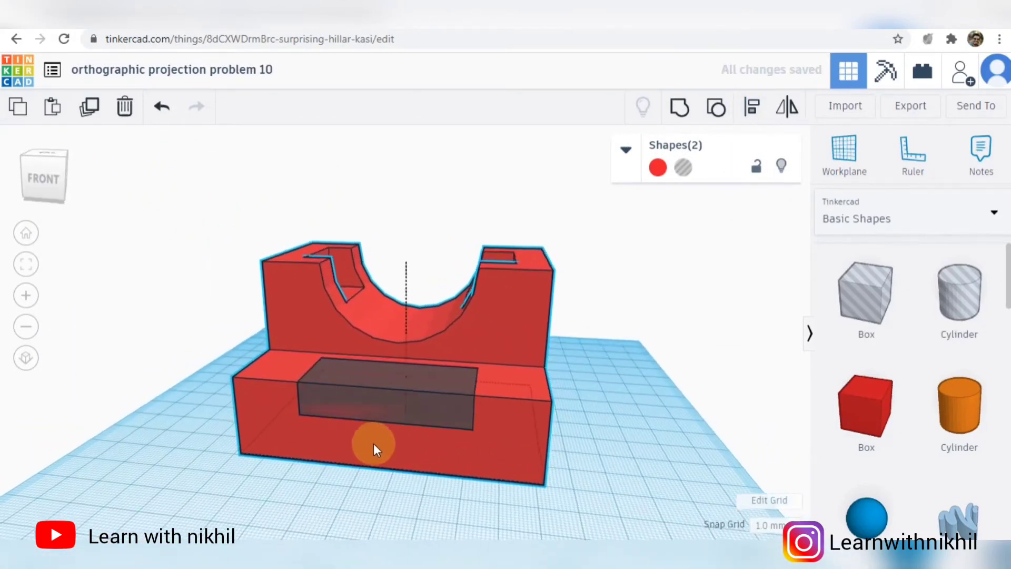
click(690, 113)
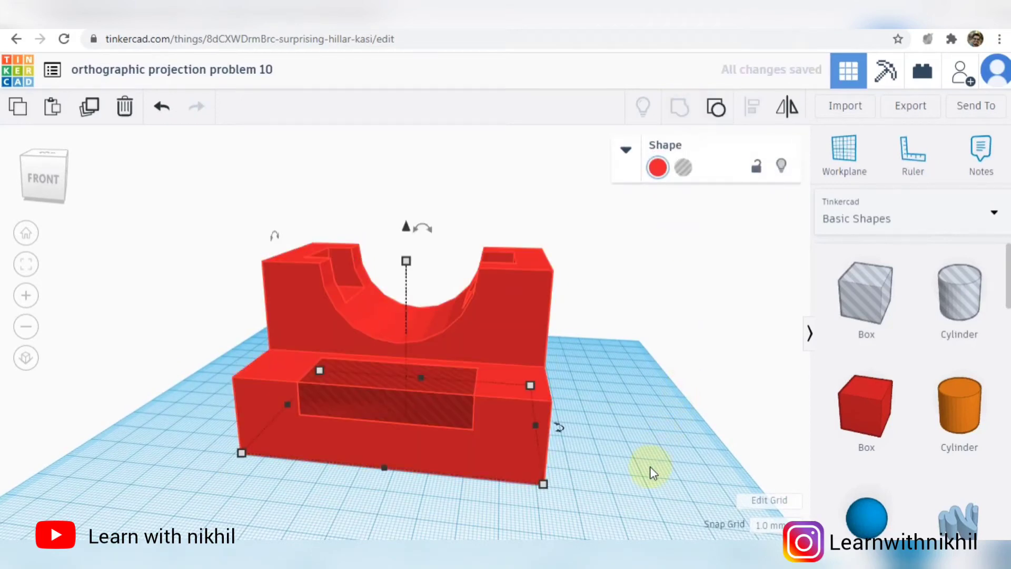
right_drag(643, 461, 723, 452)
click(721, 413)
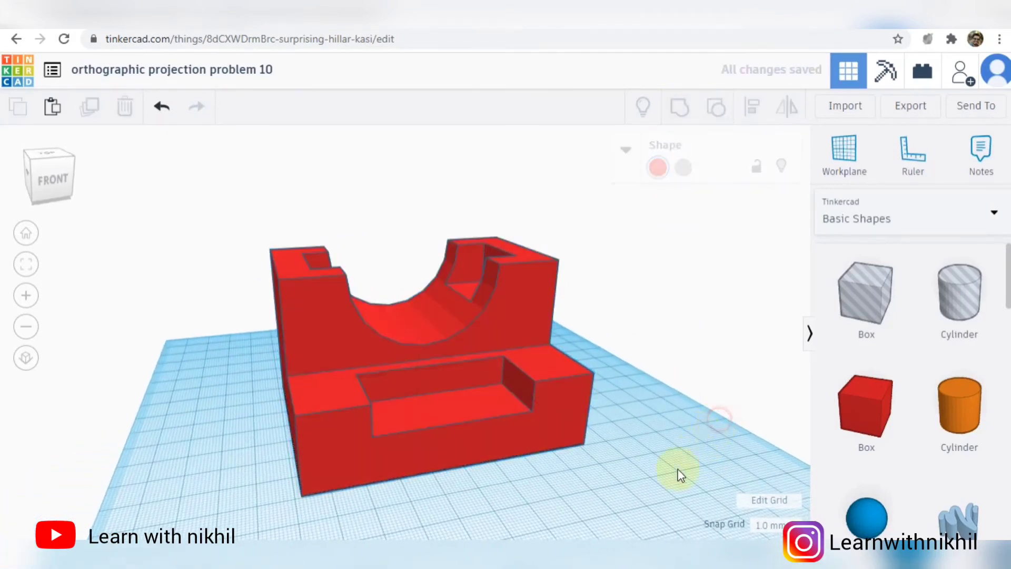
- Check the sloping front face in the reference drawing and add a hole box in front of the step
click(575, 550)
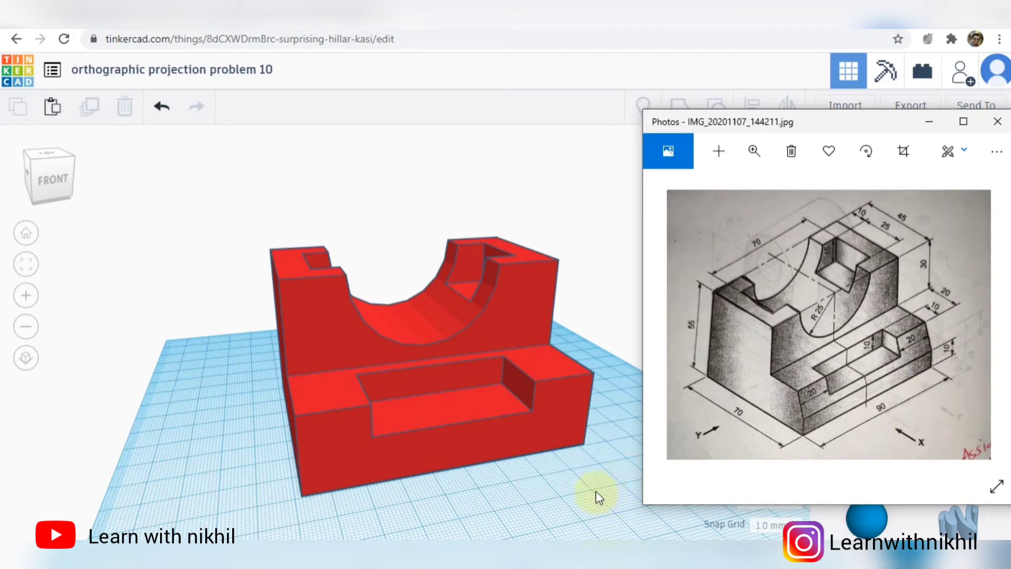
right_drag(598, 487, 735, 468)
scroll(631, 390, up, 2)
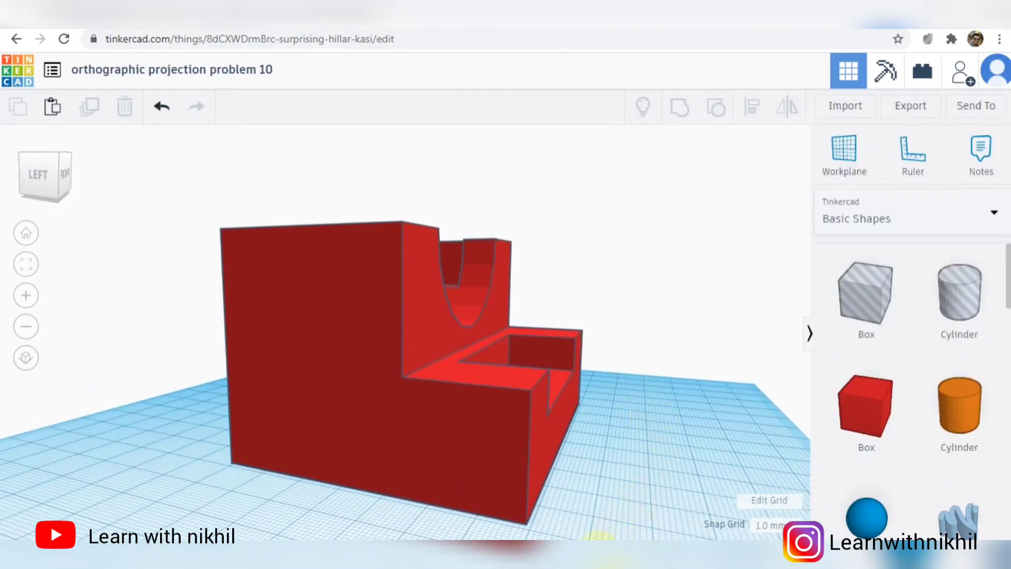
click(600, 554)
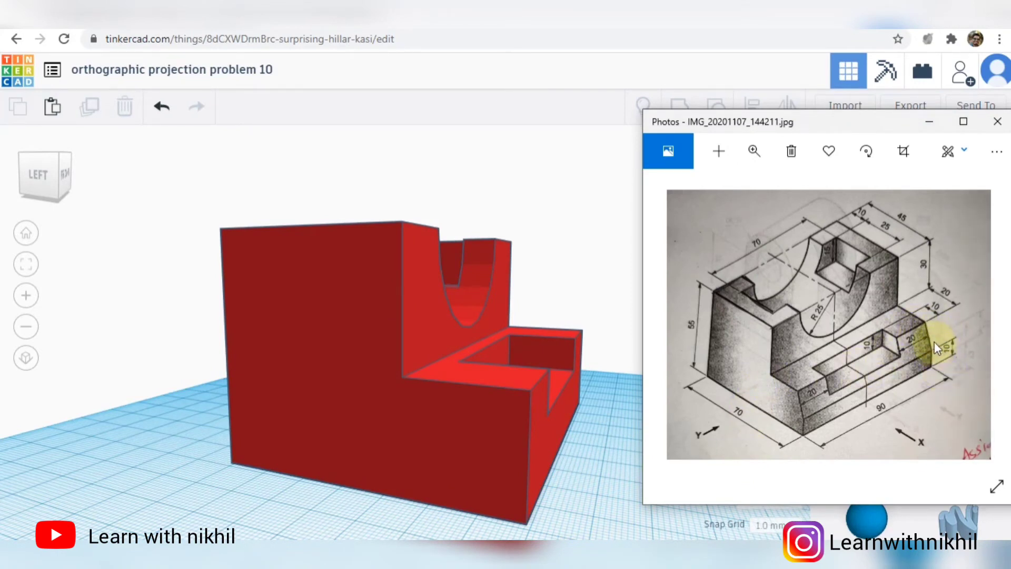
click(611, 470)
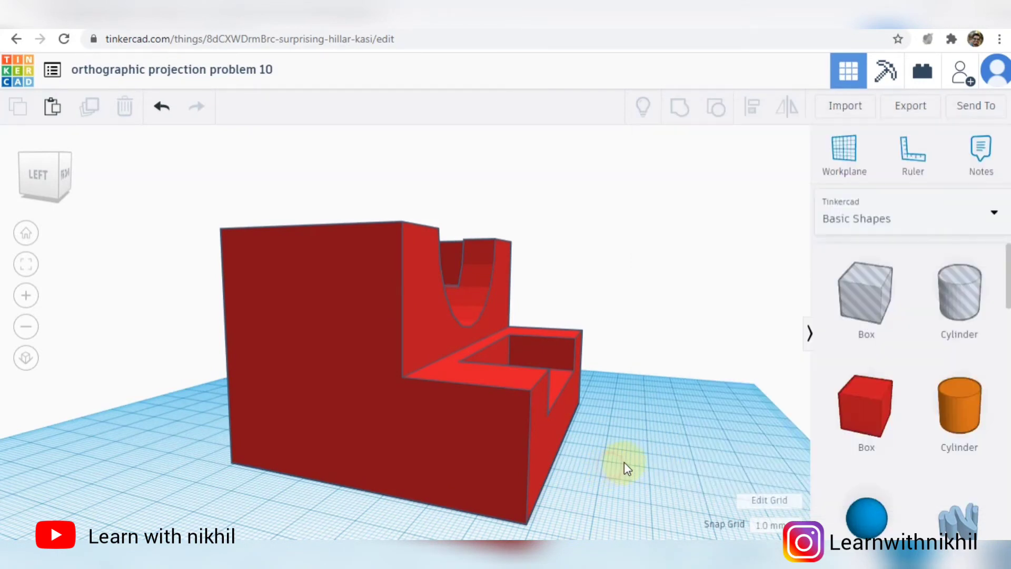
scroll(685, 442, down, 4)
drag(878, 289, 562, 424)
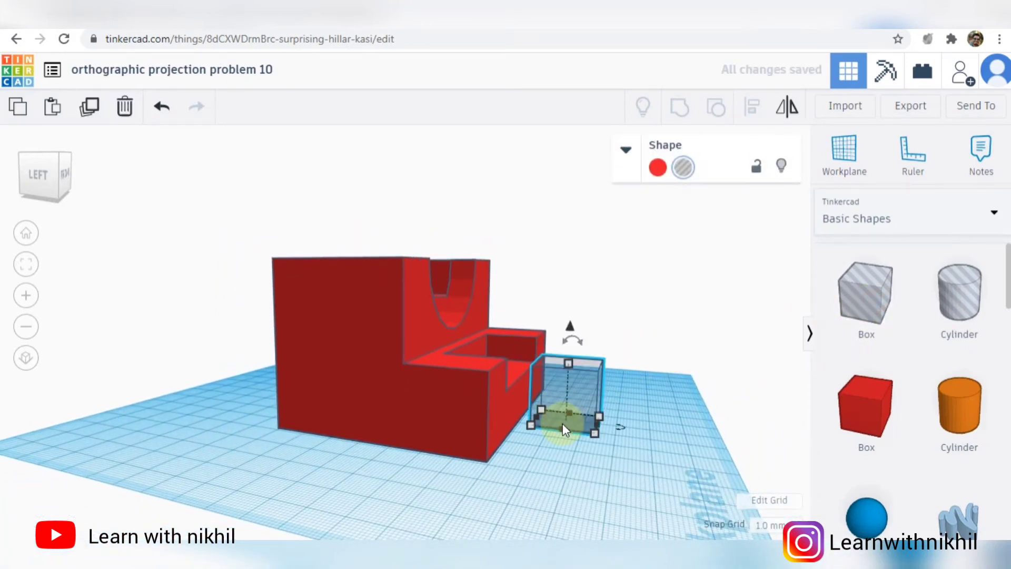
- Set the new hole box's length to 90 mm
right_drag(647, 422, 519, 457)
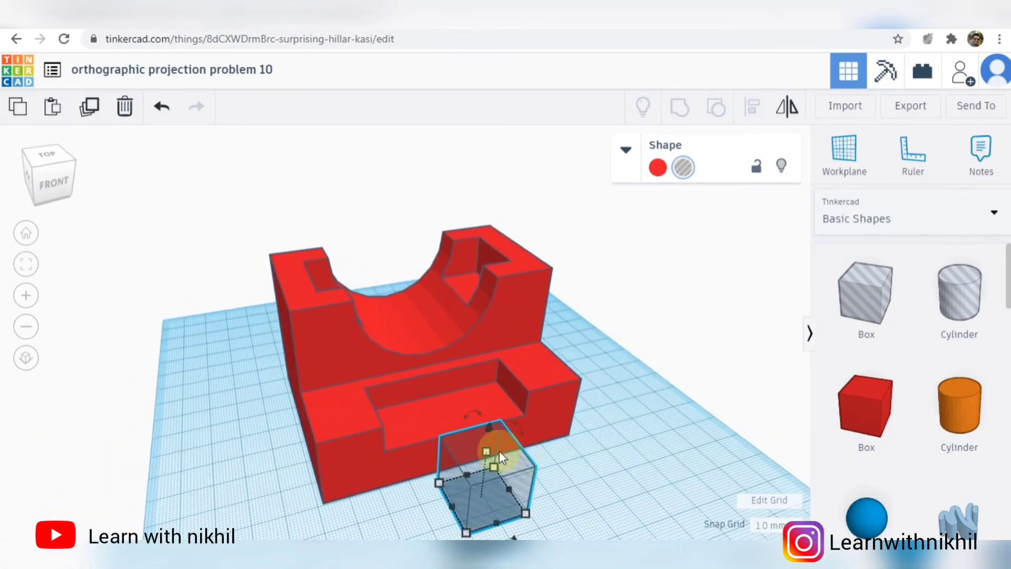
scroll(553, 521, down, 3)
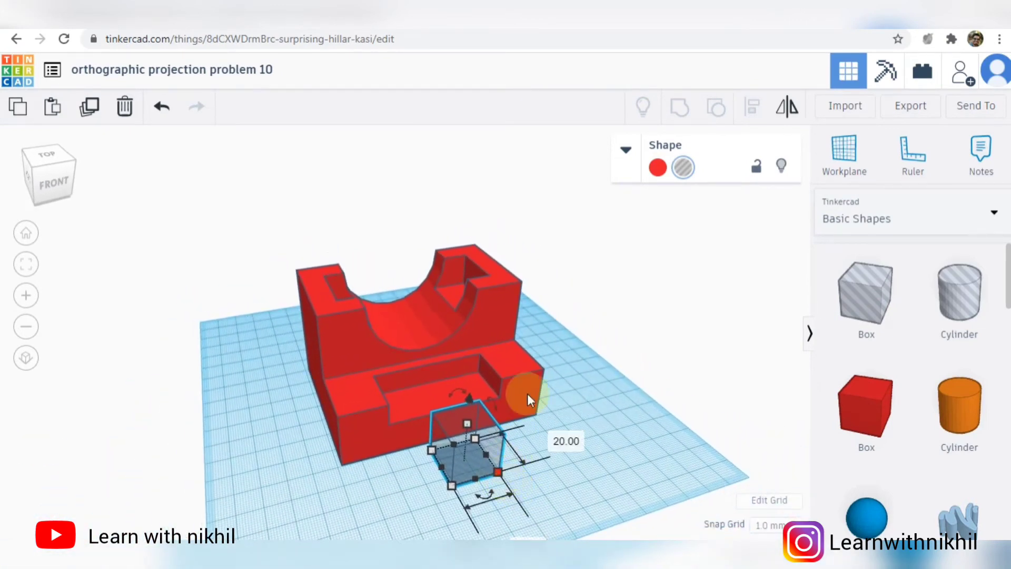
click(531, 374)
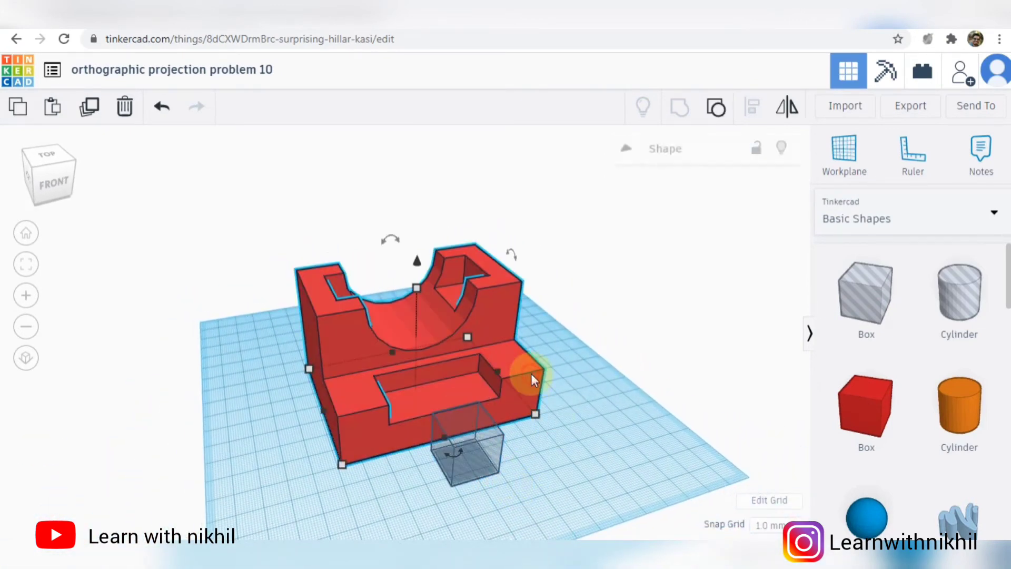
click(465, 476)
scroll(500, 510, down, 2)
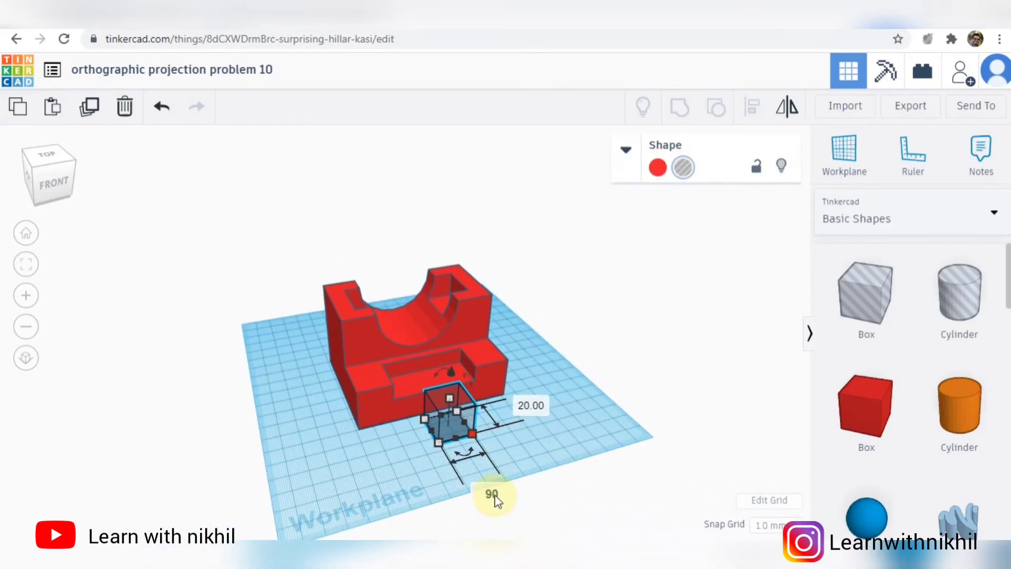
key(Return)
- Move the 90 mm hole box against the step's front face and centre it along the block's length
drag(512, 437, 418, 424)
scroll(538, 491, up, 3)
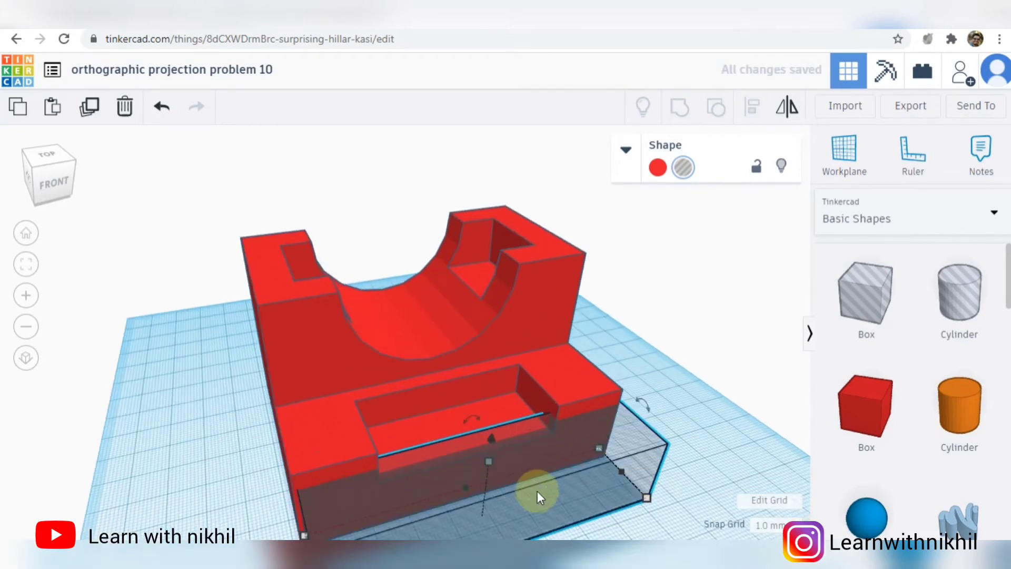
scroll(559, 498, down, 4)
key(ctrl+a)
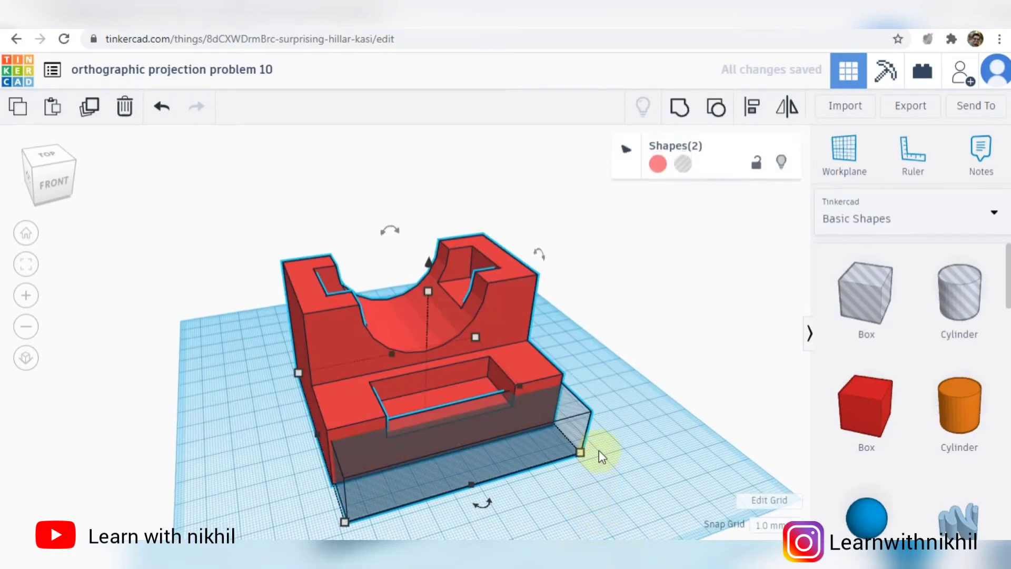
click(752, 106)
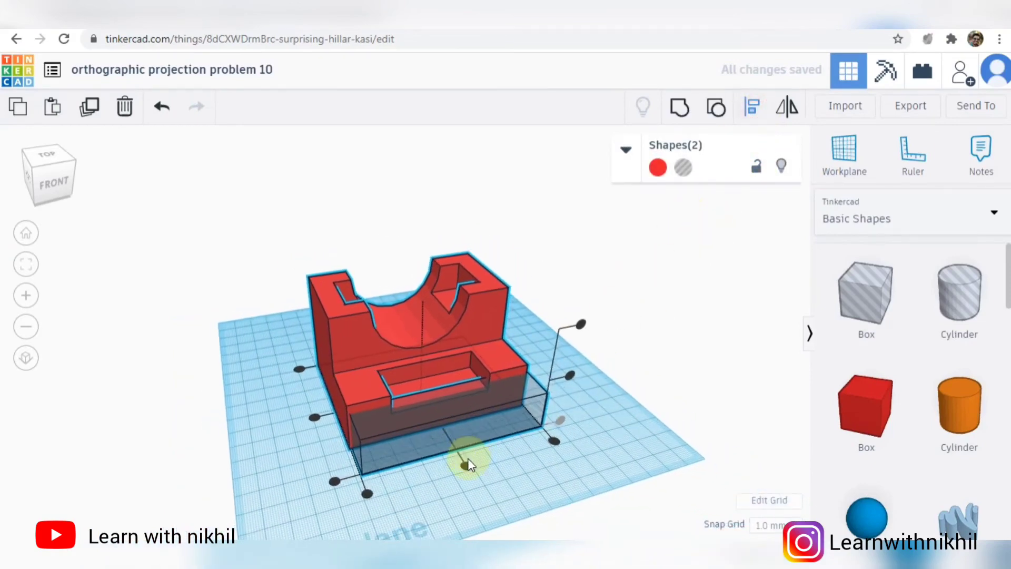
click(468, 460)
- Tilt the 90 mm hole box to match the slope of the step's front face in the reference drawing
scroll(495, 495, up, 3)
right_drag(509, 523, 651, 487)
click(566, 553)
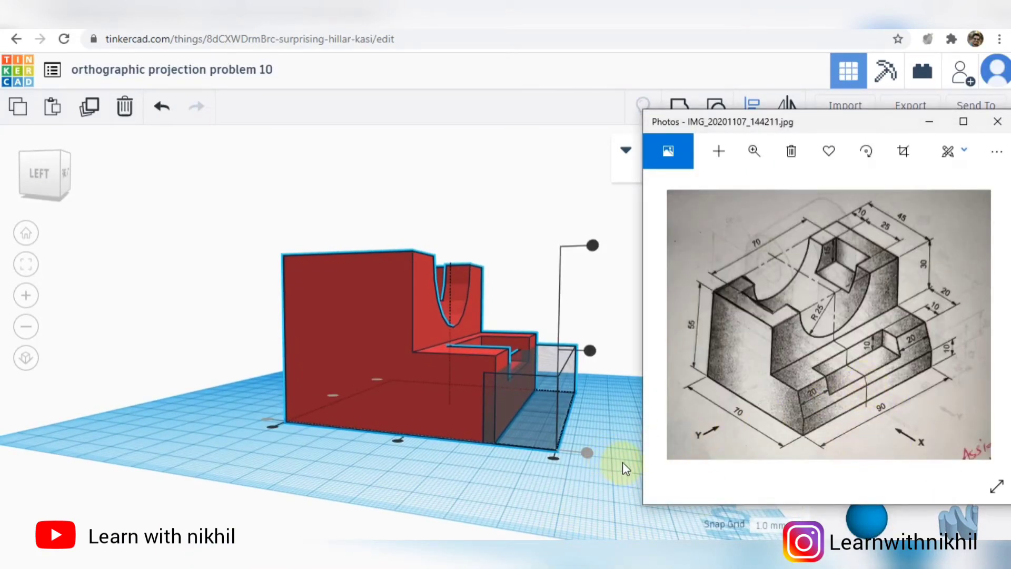
click(625, 400)
click(645, 366)
click(553, 383)
right_drag(556, 382, 573, 380)
drag(546, 331, 536, 333)
click(568, 554)
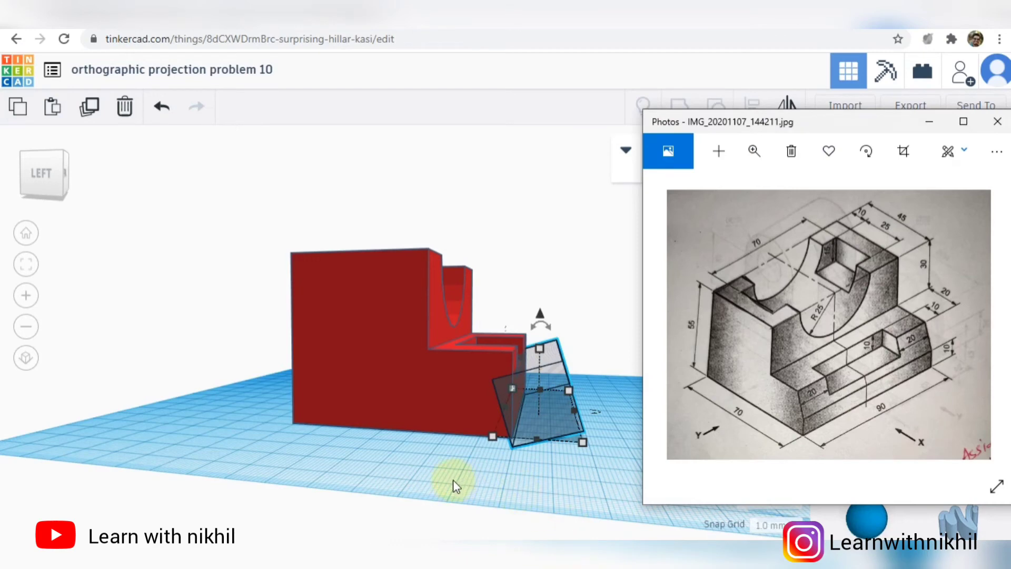
click(474, 458)
- Raise the tilted hole box and position it so it overlaps the upper part of the step's front face
right_drag(587, 360, 591, 397)
click(553, 383)
drag(541, 316, 541, 302)
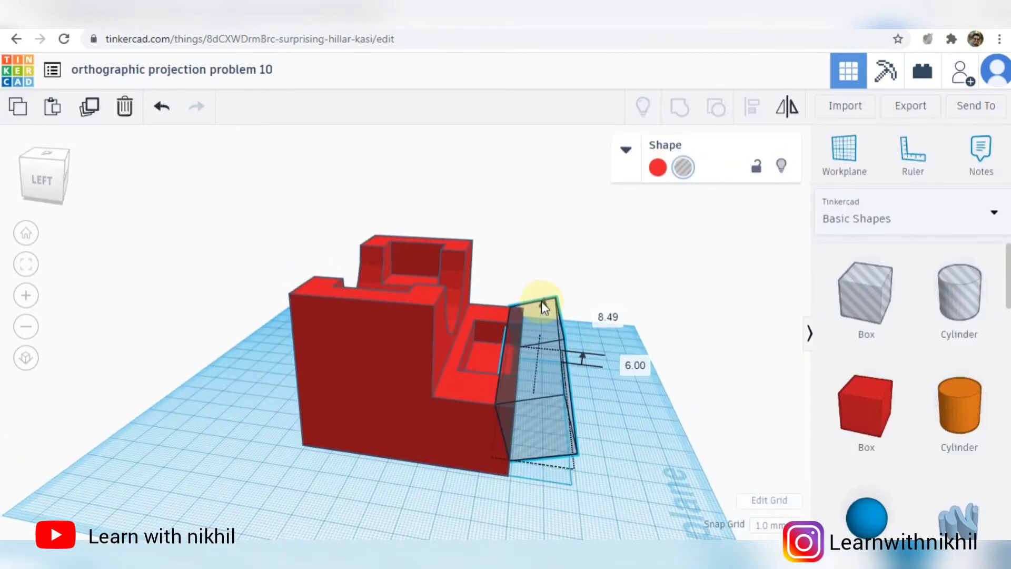
drag(556, 404, 540, 410)
right_drag(585, 409, 577, 370)
scroll(577, 370, up, 3)
right_drag(784, 390, 750, 377)
drag(616, 278, 619, 252)
mouse_move(659, 485)
right_down()
mouse_move(677, 481)
mouse_move(645, 478)
right_up()
drag(639, 414, 663, 415)
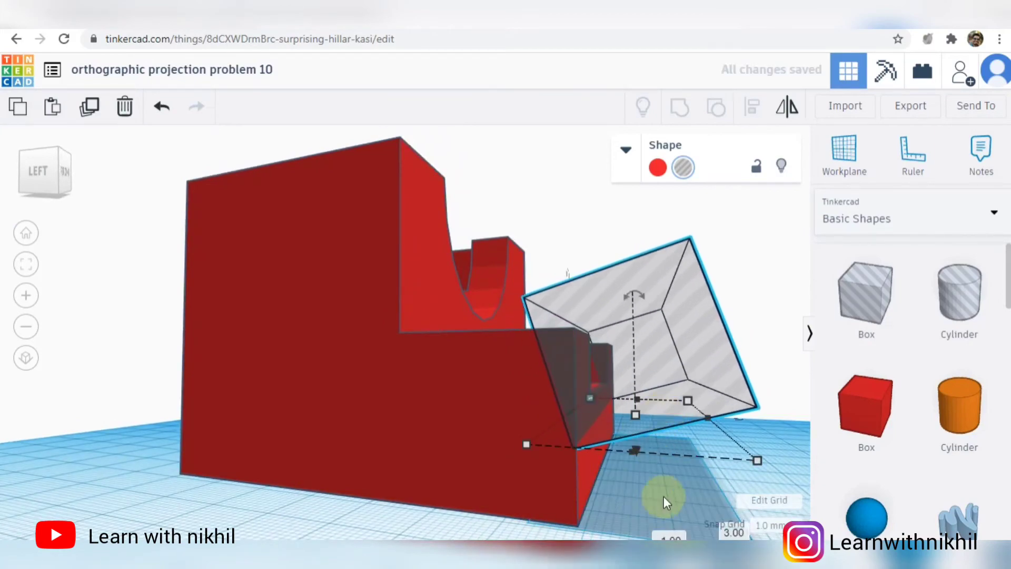
right_drag(664, 497, 666, 451)
click(666, 450)
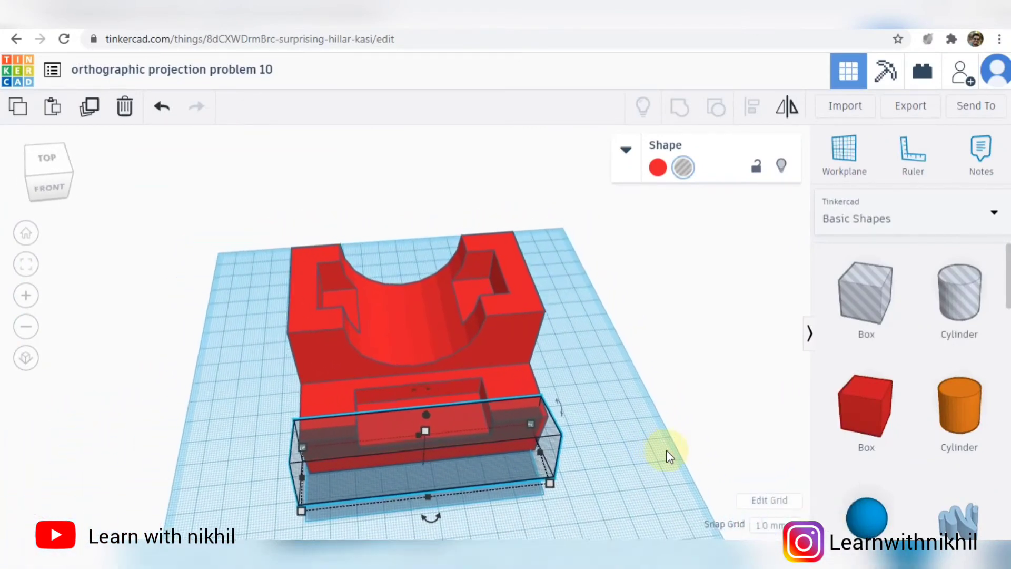
- Centre the tilted hole box along the block's length and group them to cut the sloping front face
key(ctrl+a)
click(751, 106)
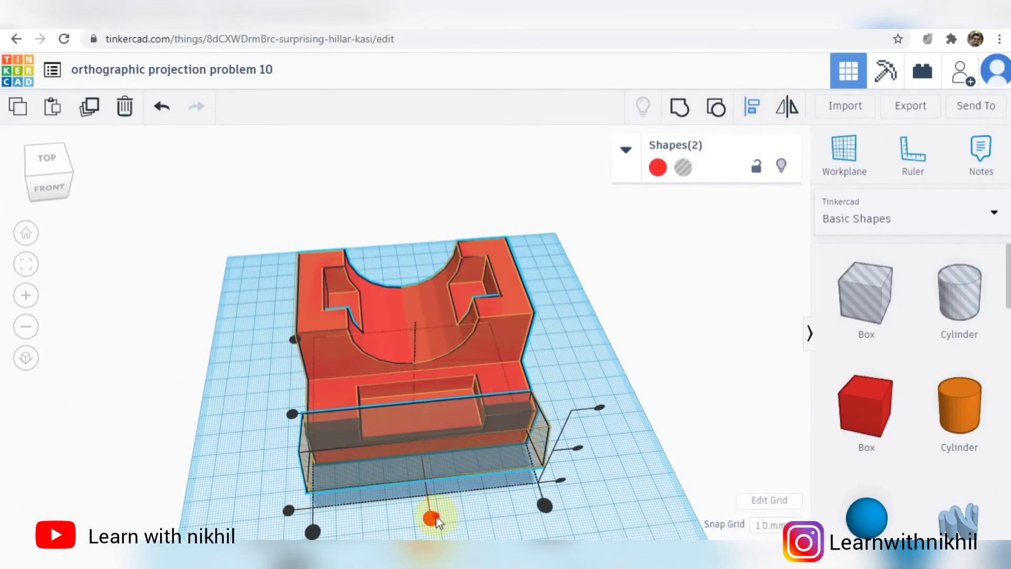
click(431, 518)
right_drag(617, 447, 758, 384)
click(703, 105)
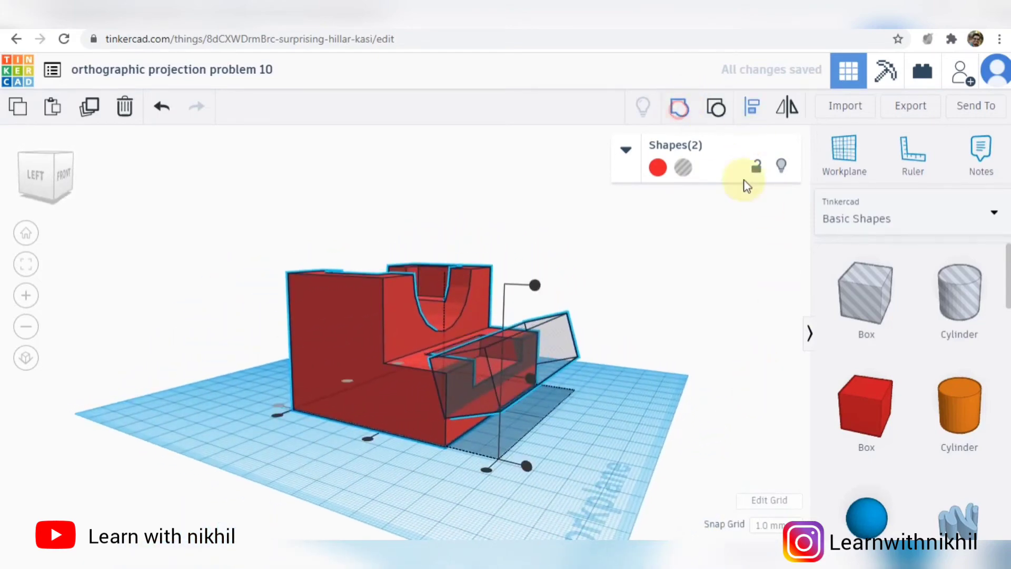
click(579, 351)
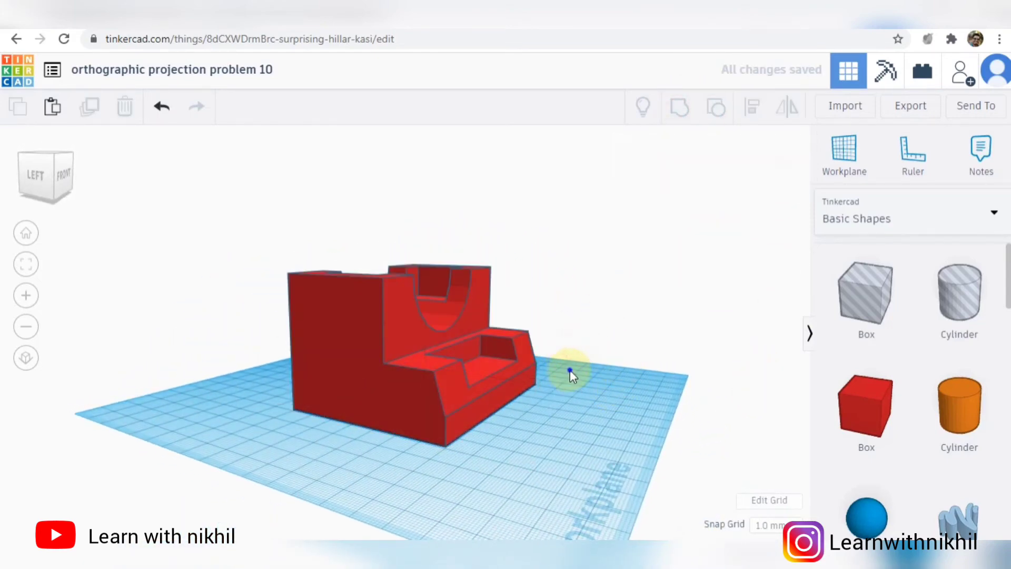
- Compare the finished part from several angles with the reference drawing
right_drag(569, 372, 639, 462)
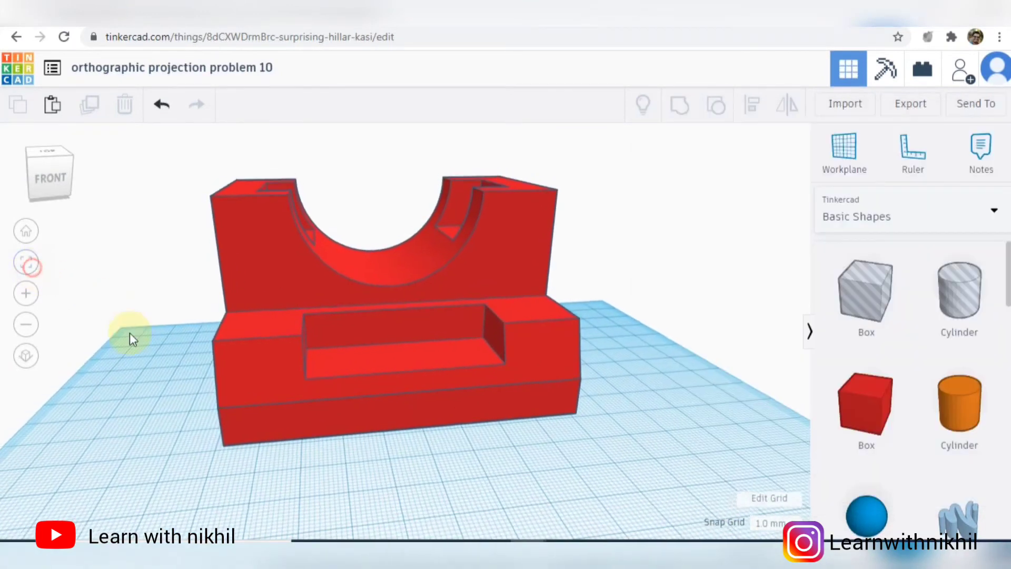
right_drag(129, 333, 492, 458)
click(566, 547)
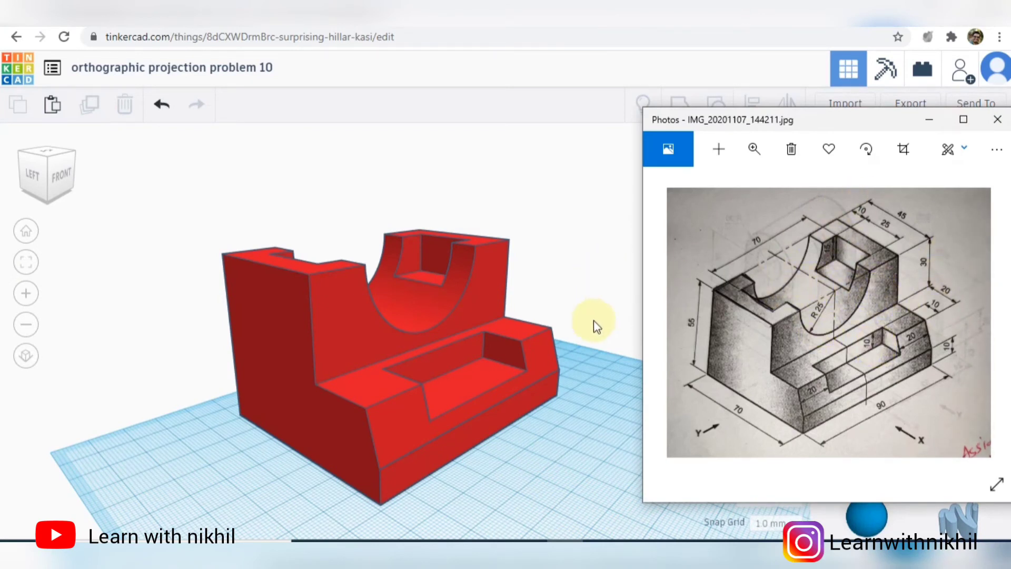
- Switch to the Photos drawing IMG_20201124_211911.jpg and enlarge its front view (F.V.) for checking the model
click(593, 283)
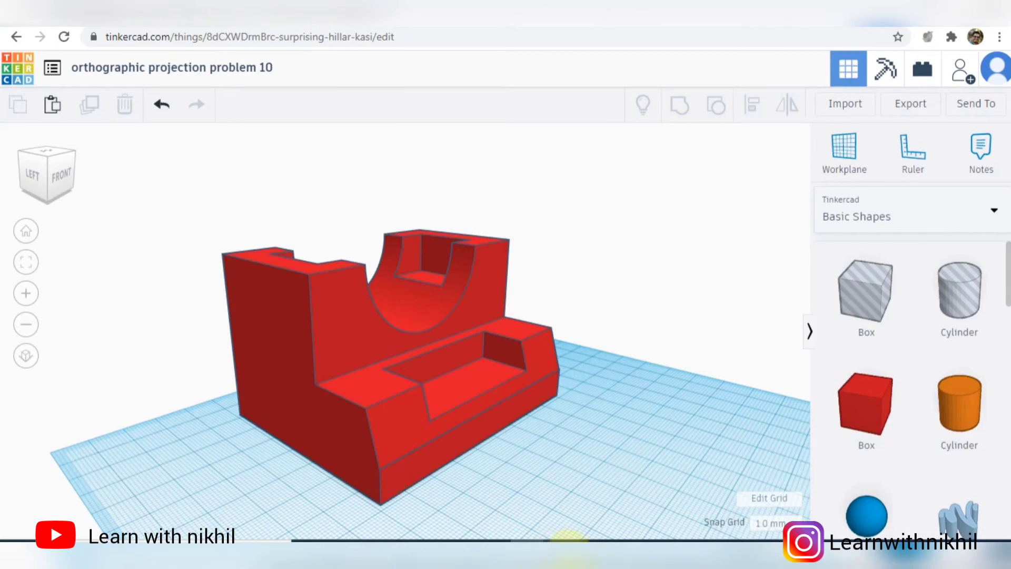
mouse_move(571, 550)
click(595, 460)
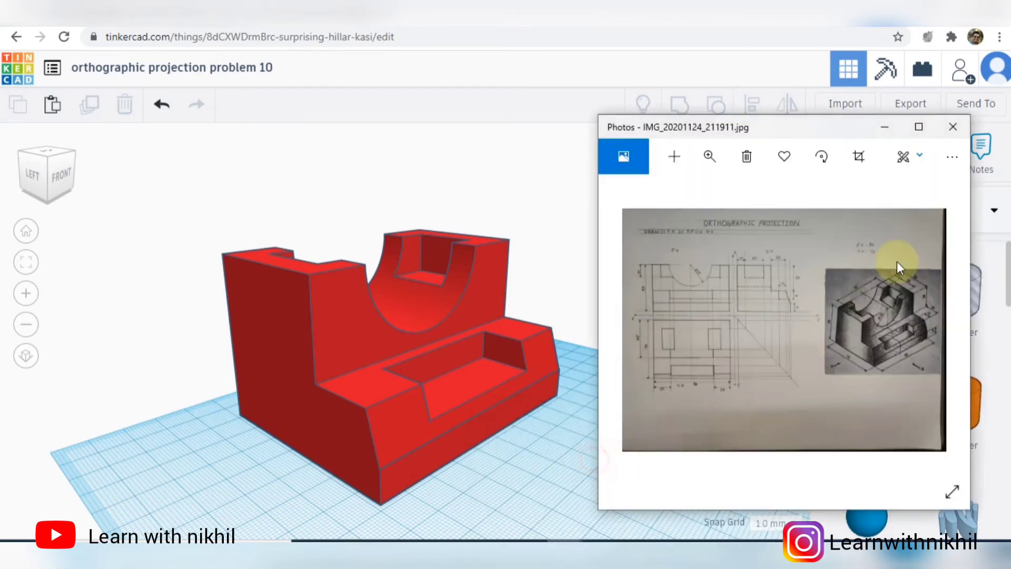
click(708, 157)
drag(643, 196, 653, 197)
drag(681, 262, 947, 390)
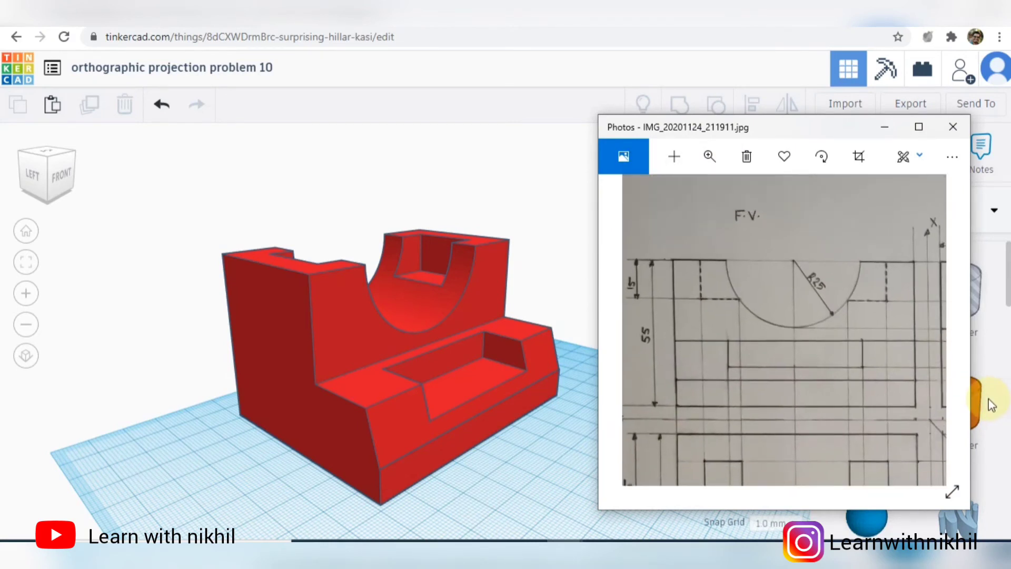
- Show the part from the front in orthographic projection and compare it with the drawing's front view
click(25, 356)
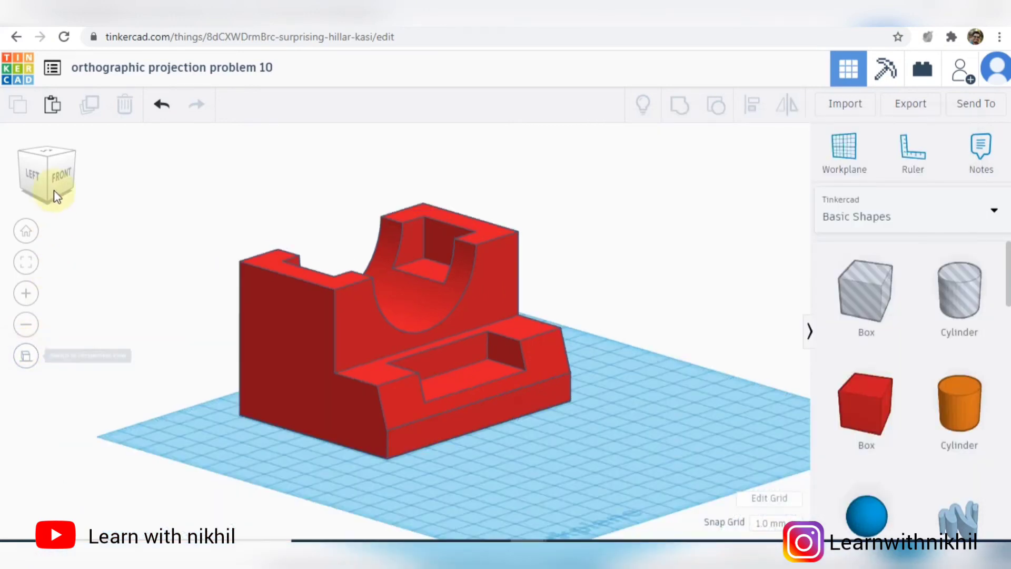
click(59, 184)
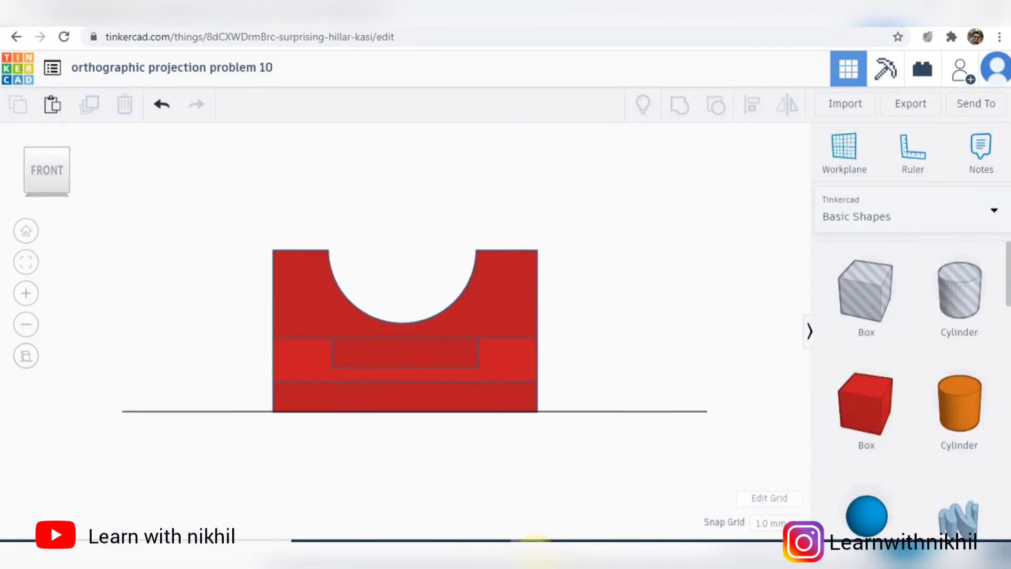
mouse_move(553, 545)
mouse_move(584, 545)
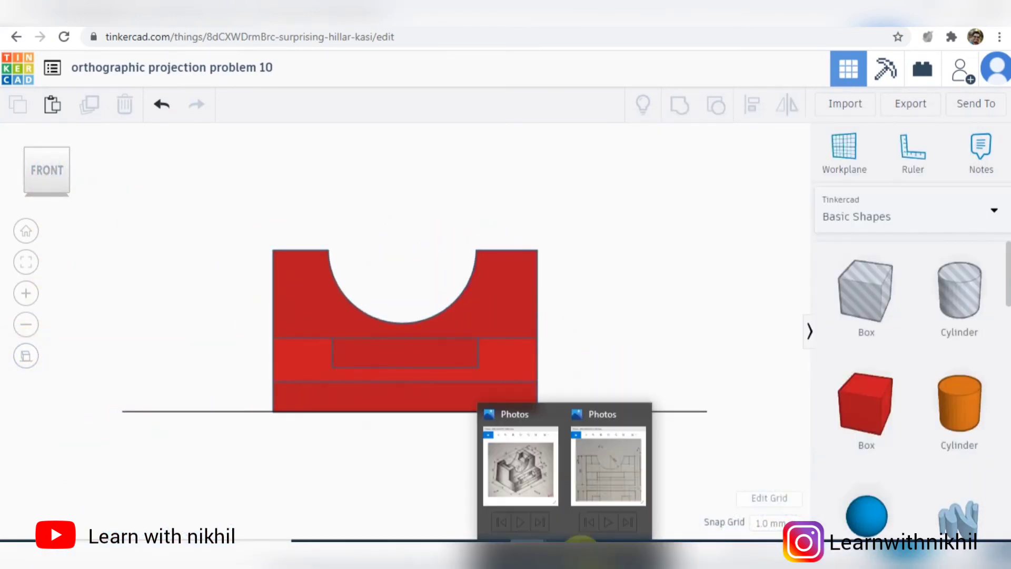
click(603, 486)
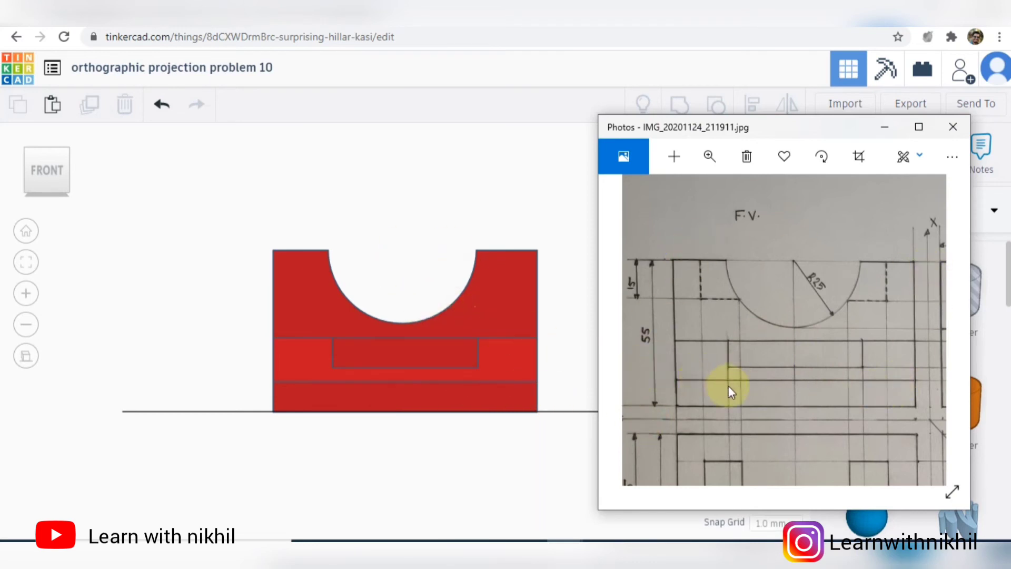
- Bring up the drawing's top view (T.P) and compare it with the part seen from directly above
drag(782, 372, 771, 198)
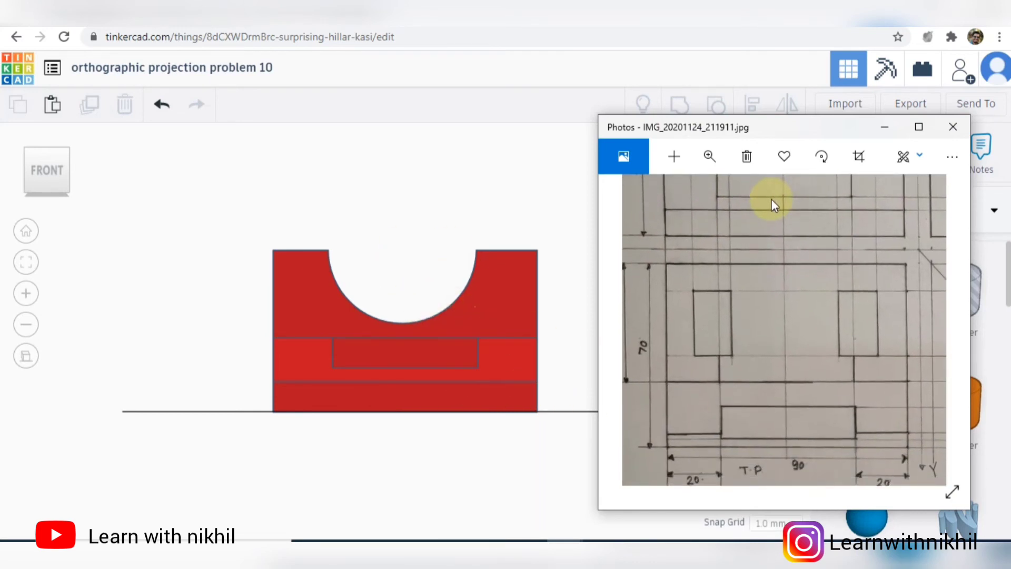
right_drag(548, 266, 553, 384)
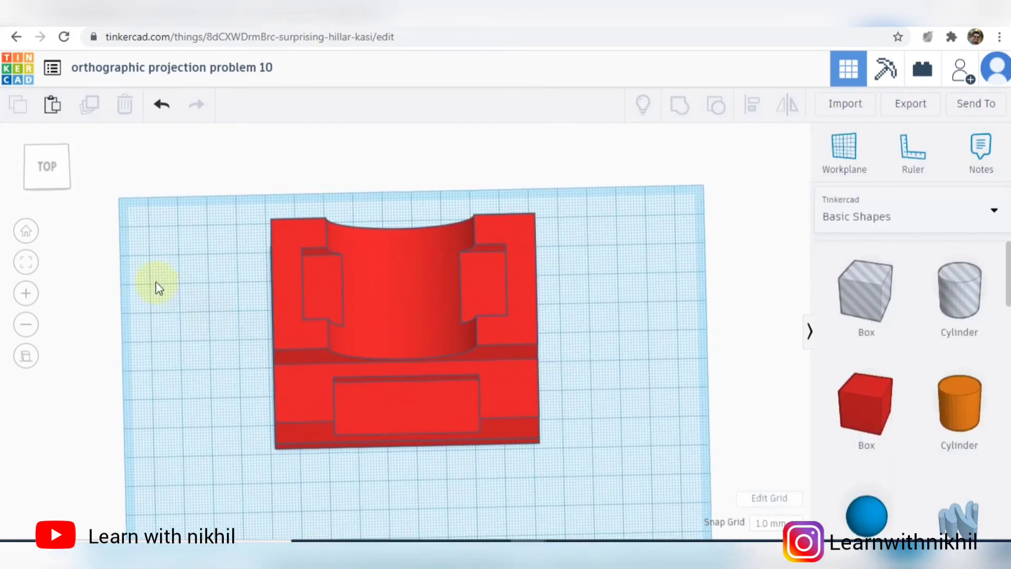
click(59, 176)
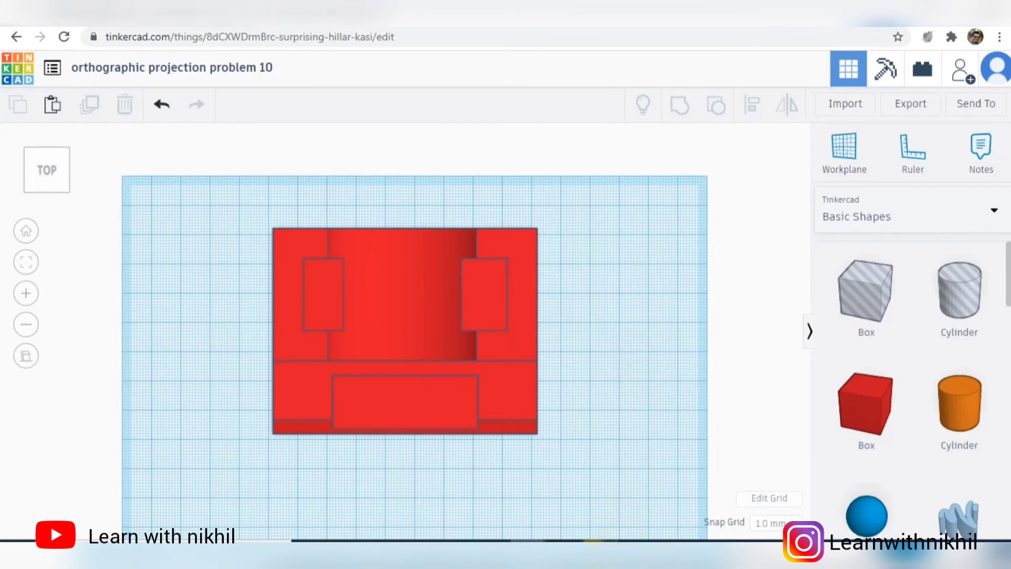
mouse_move(567, 559)
click(610, 463)
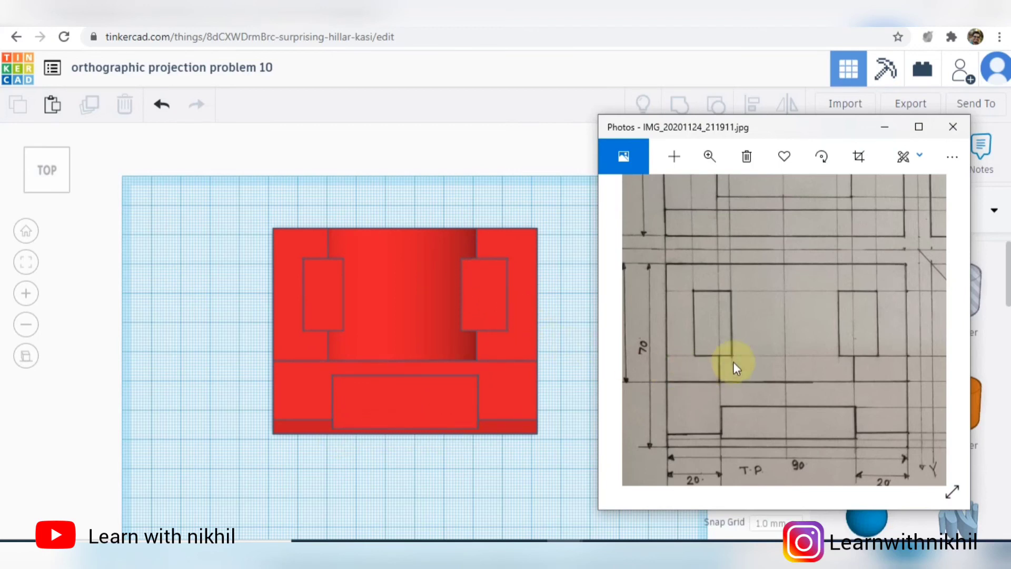
- Bring up the drawing's side view (S.V) and compare it with the part's left side
drag(864, 251, 729, 379)
drag(869, 328, 741, 358)
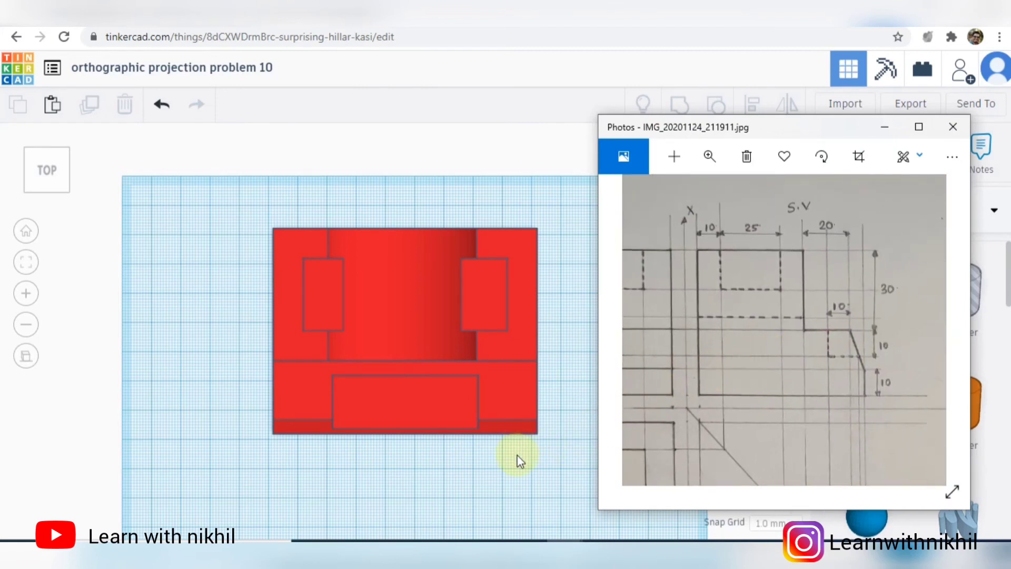
right_drag(476, 463, 120, 204)
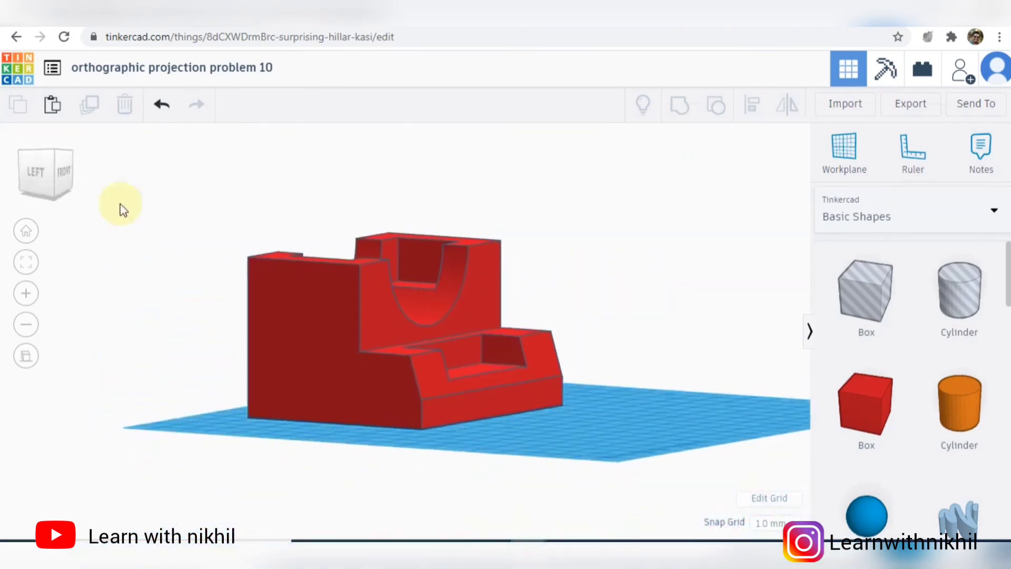
click(39, 174)
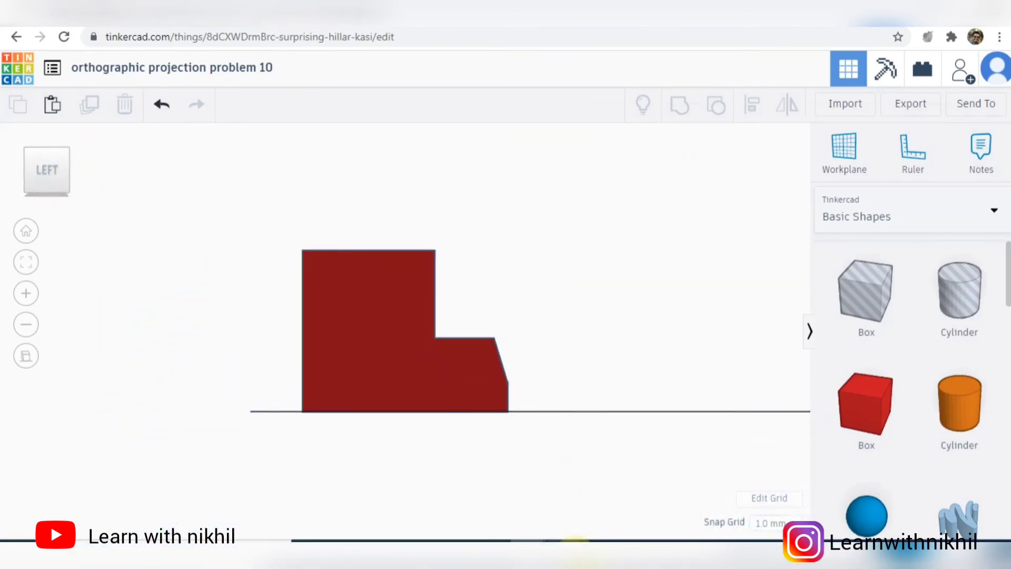
mouse_move(610, 521)
click(614, 457)
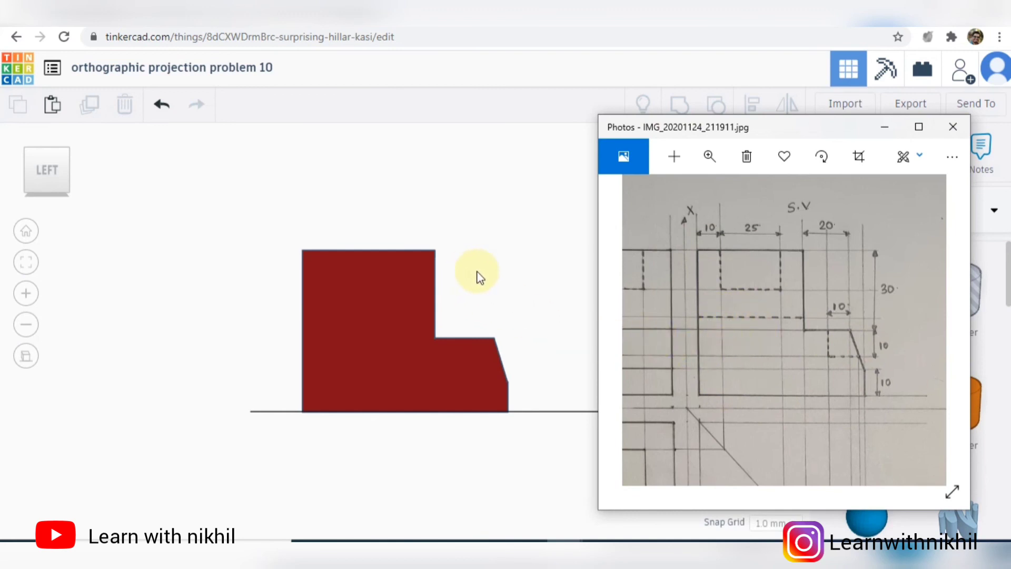
- Return the model to perspective projection, compare it with the pictorial drawing IMG_20201107_144211.jpg, and fit the whole part in view
click(501, 262)
right_drag(501, 260, 529, 269)
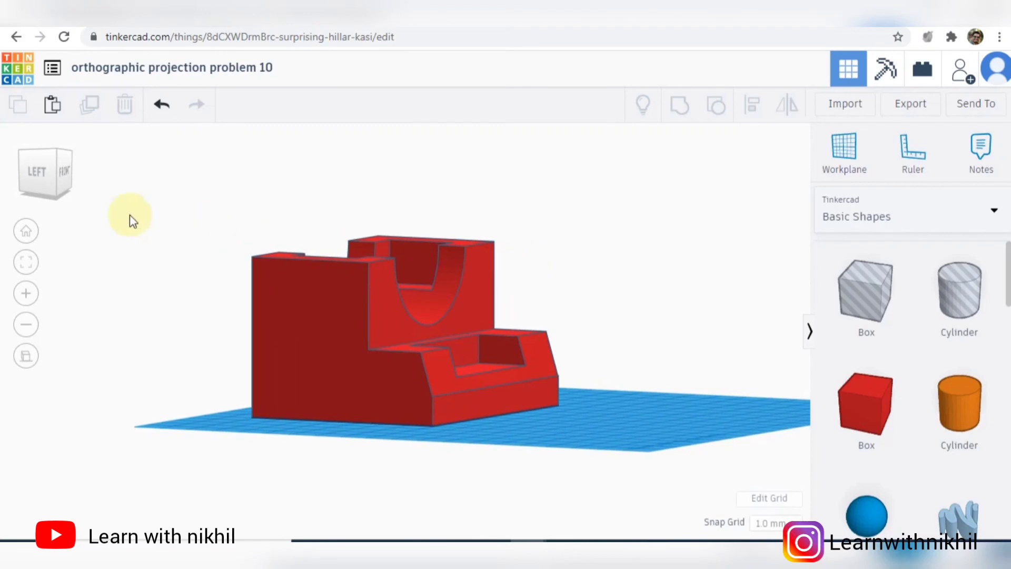
click(26, 356)
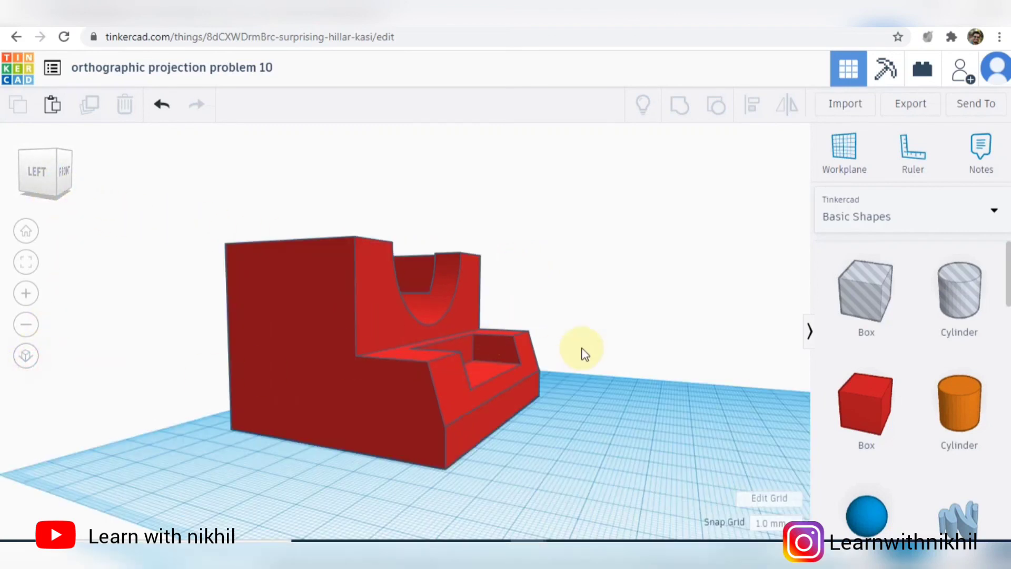
right_drag(584, 353, 491, 380)
key(alt+Tab)
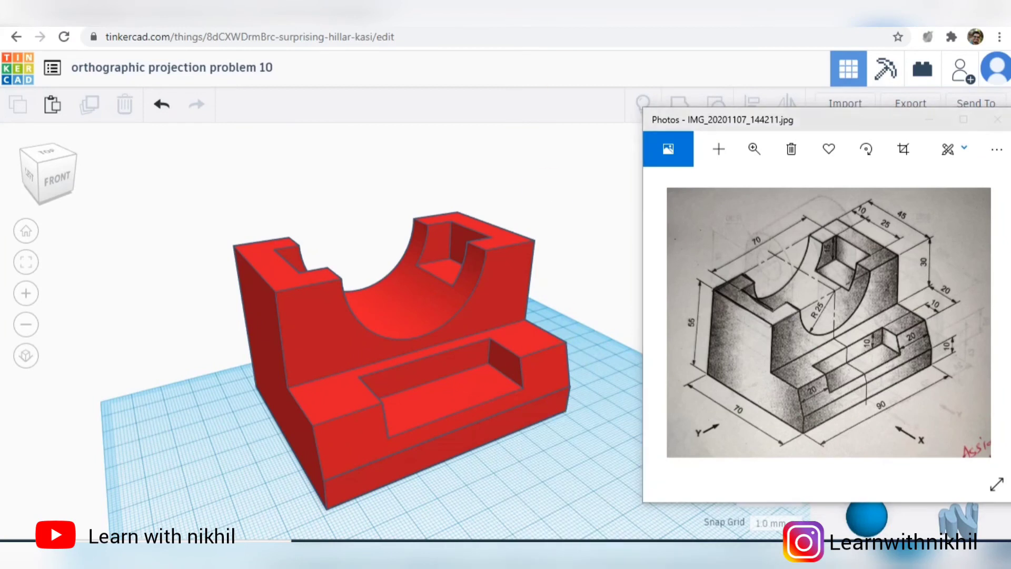
click(595, 300)
right_drag(584, 311, 613, 322)
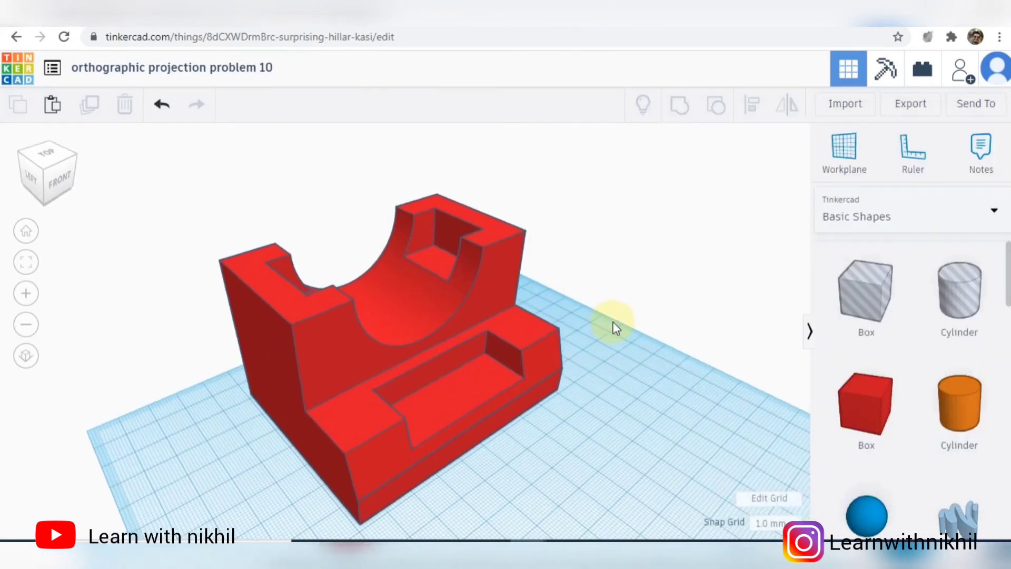
right_drag(446, 346, 723, 413)
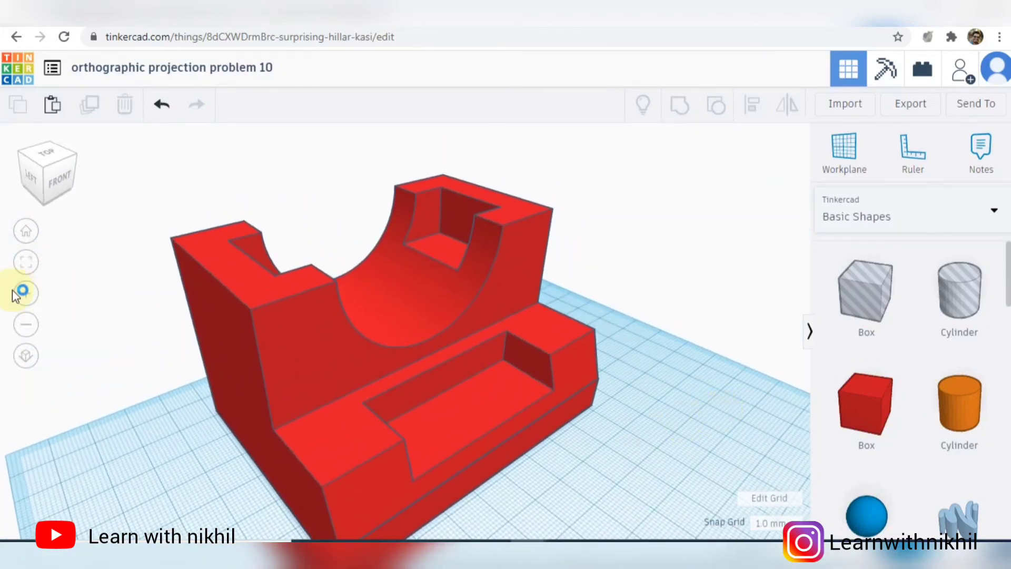
click(25, 262)
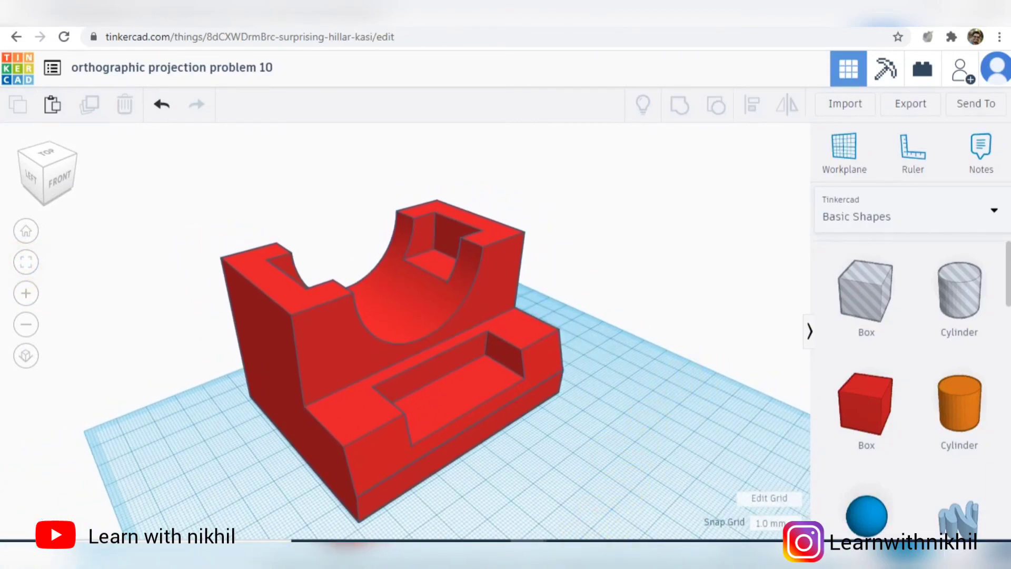